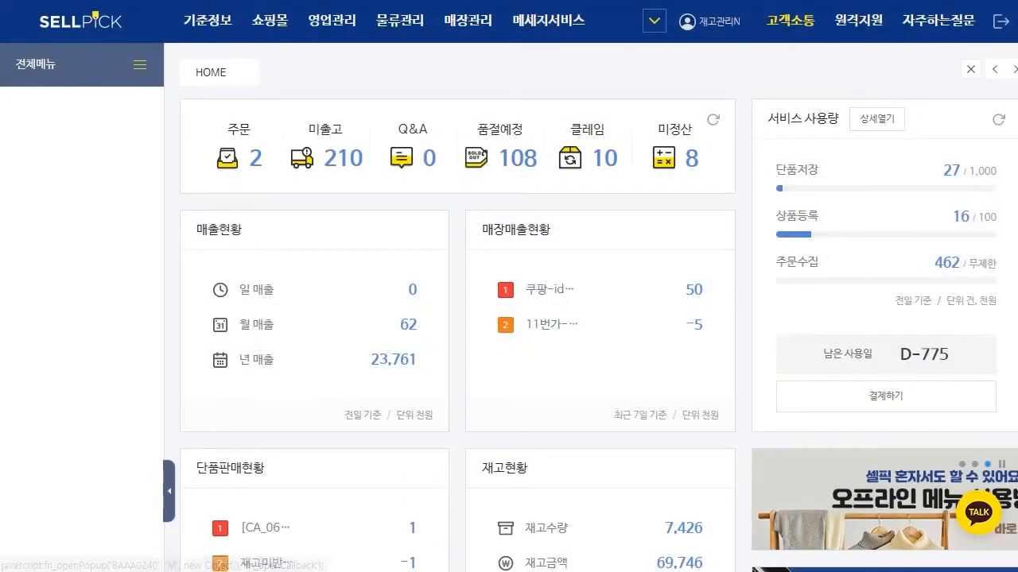
Step: Open the 연동설정 page under 시스템관리 and bring up the new seller ID form for 스마트스토어
{"action": "left_click", "coordinate": [208, 20]}
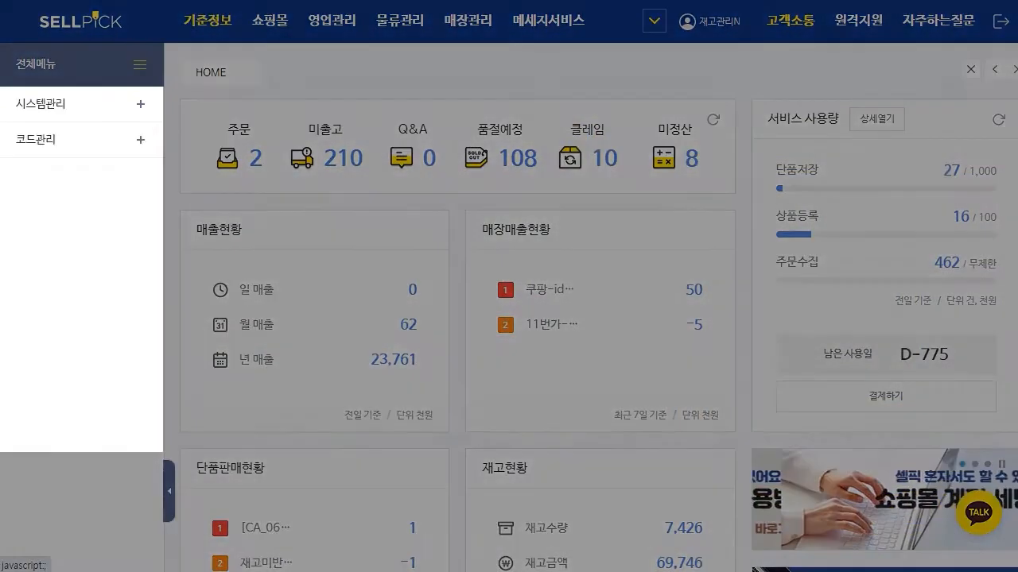
{"action": "left_click", "coordinate": [63, 105]}
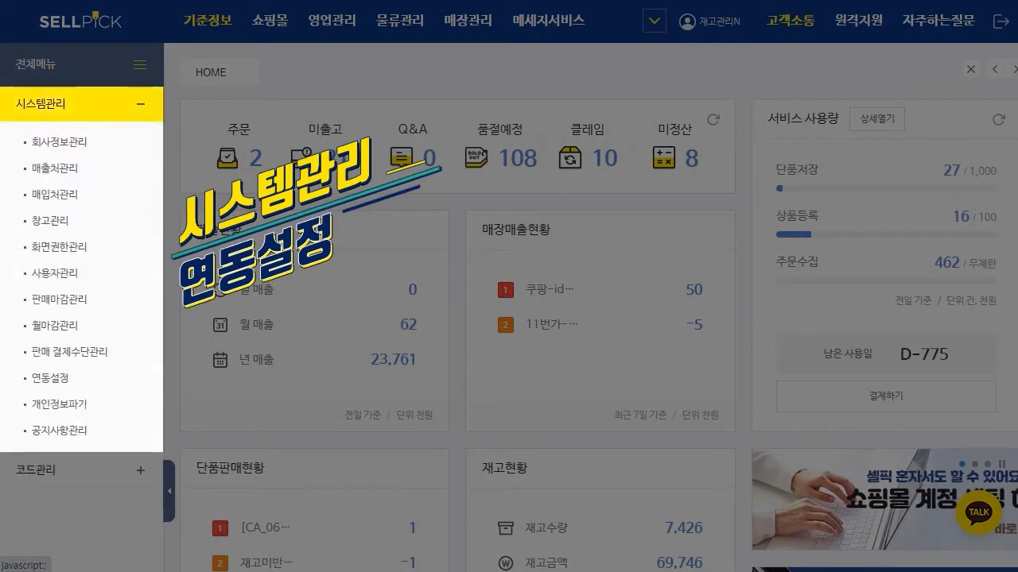
{"action": "left_click", "coordinate": [50, 378]}
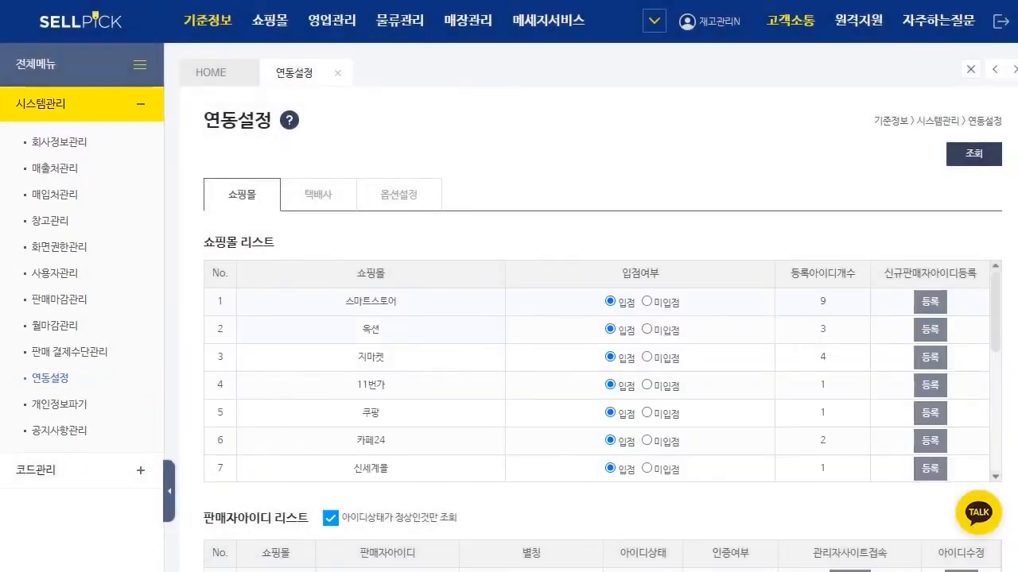
{"action": "scroll", "coordinate": [596, 382], "scroll_direction": "down", "scroll_amount": 2}
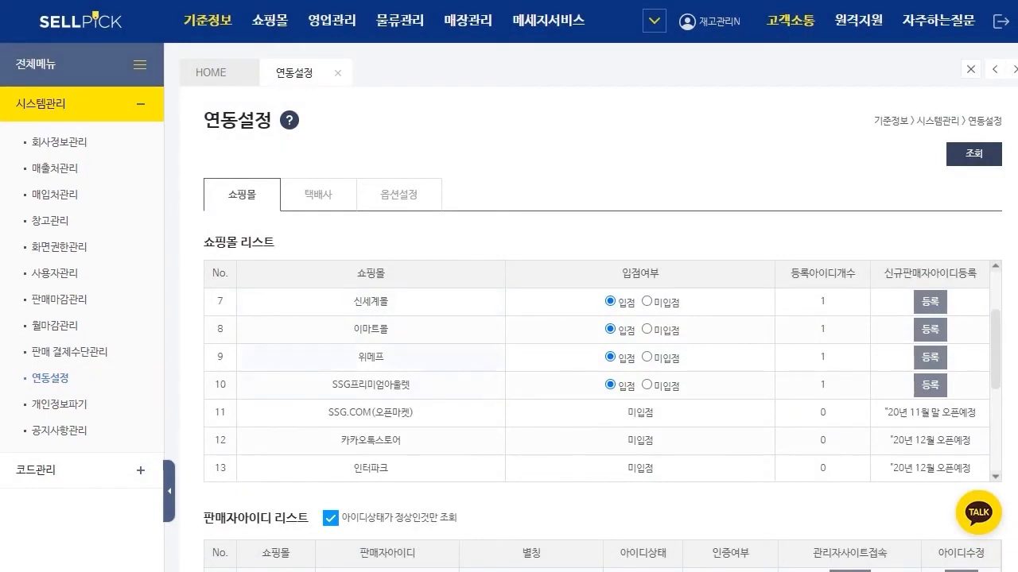
{"action": "scroll", "coordinate": [596, 381], "scroll_direction": "up", "scroll_amount": 1}
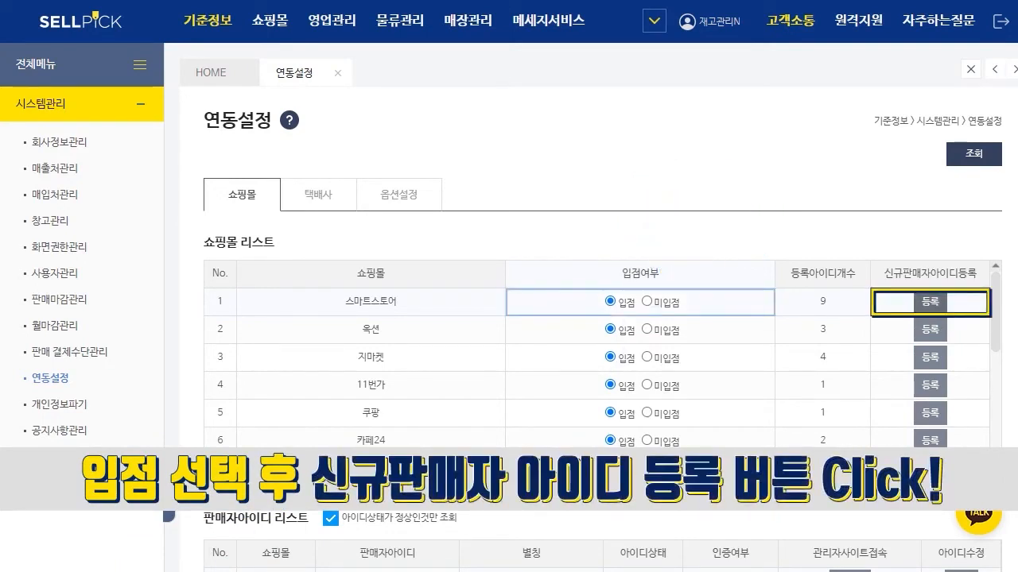
{"action": "left_click", "coordinate": [931, 301]}
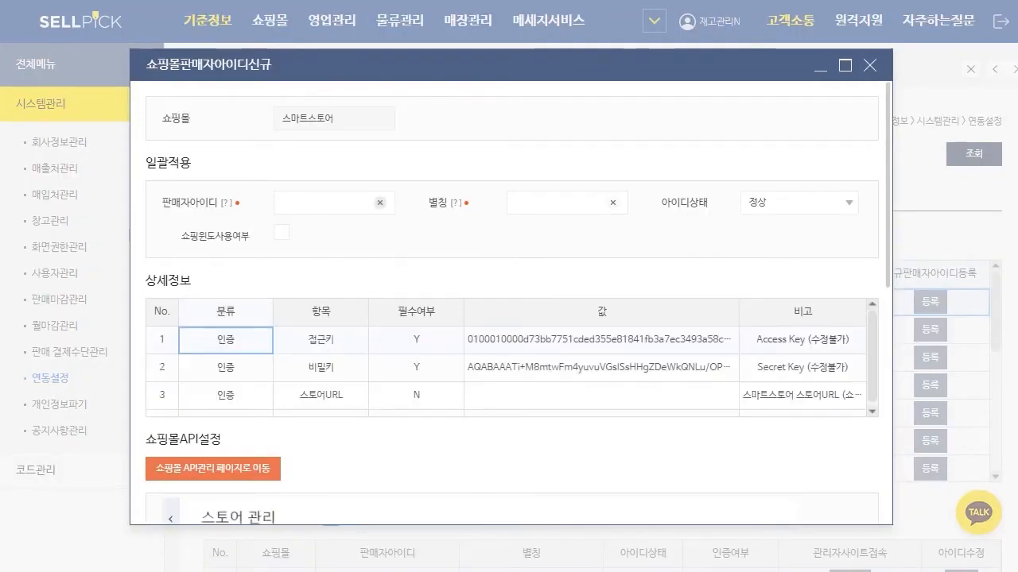
{"action": "mouse_move", "coordinate": [229, 202]}
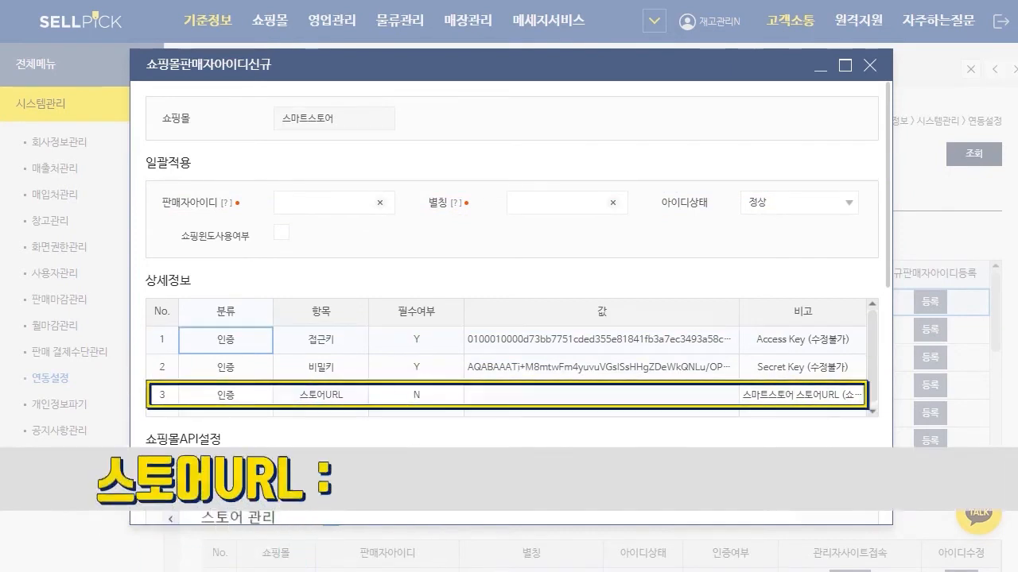
{"action": "left_click", "coordinate": [601, 395]}
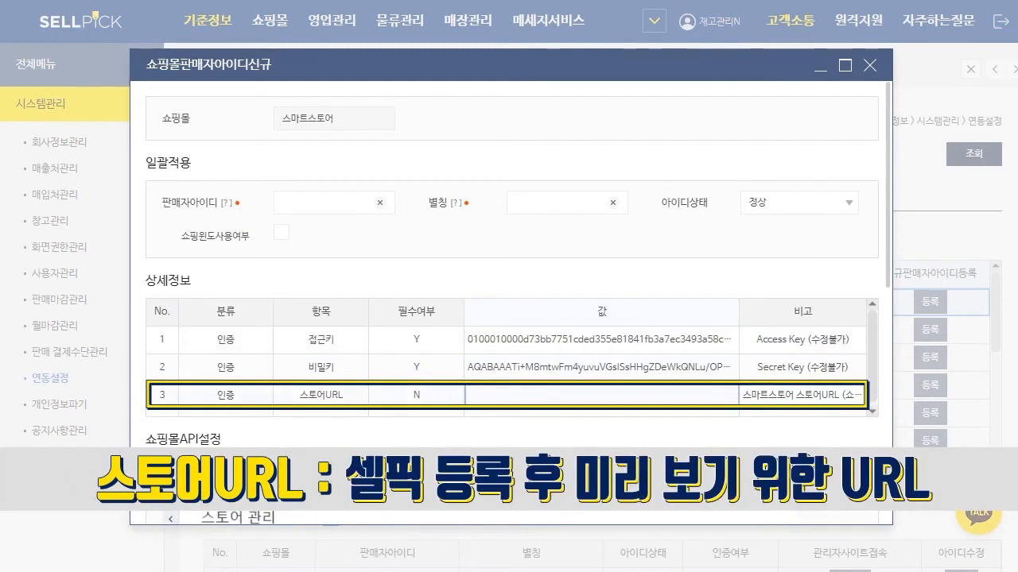
{"action": "type", "text": "gabicham"}
{"action": "key", "text": "ctrl+a"}
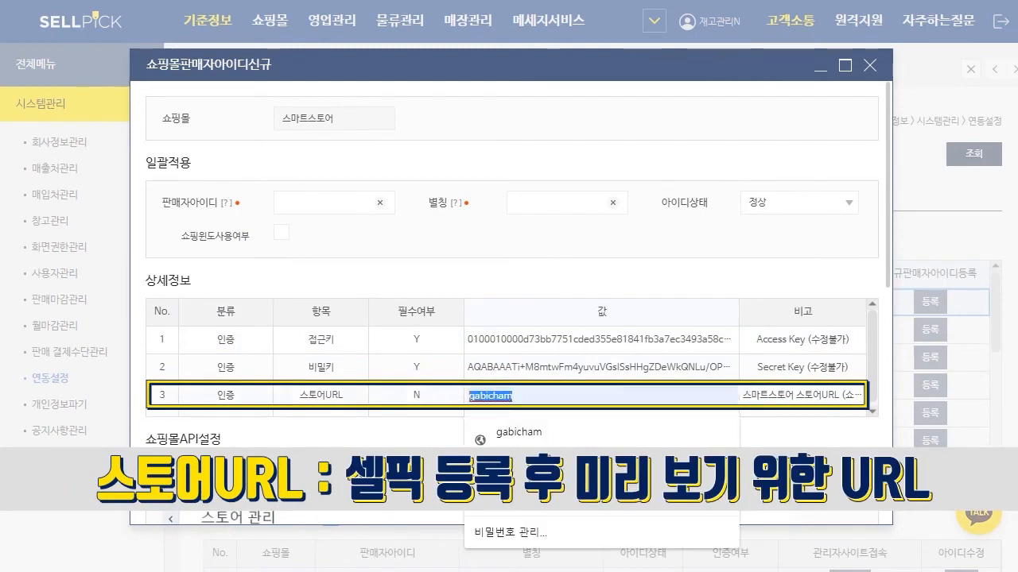
{"action": "key", "text": "BackSpace"}
{"action": "key", "text": "Return"}
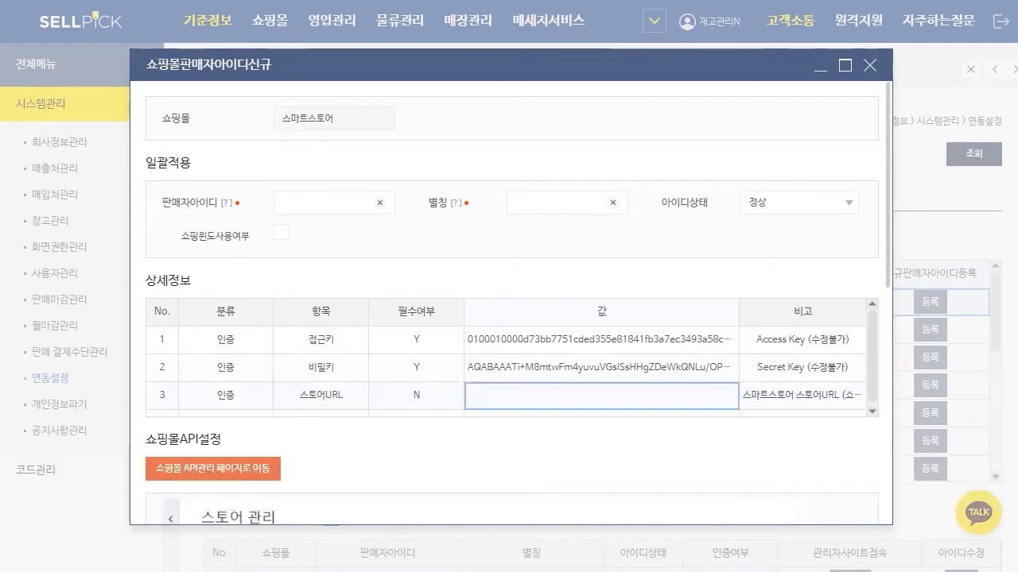
Step: Review the 스마트스토어 detail items, API setup guide and 인증테스트 section, and close the form
{"action": "scroll", "coordinate": [509, 365], "scroll_direction": "down", "scroll_amount": 1}
{"action": "scroll", "coordinate": [509, 318], "scroll_direction": "down", "scroll_amount": 2}
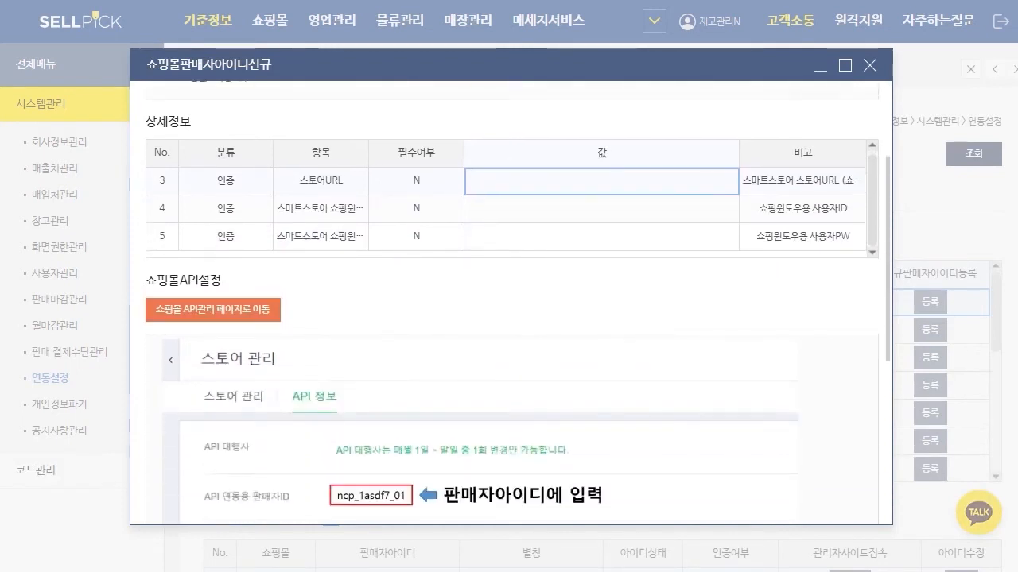
{"action": "scroll", "coordinate": [509, 318], "scroll_direction": "down", "scroll_amount": 1}
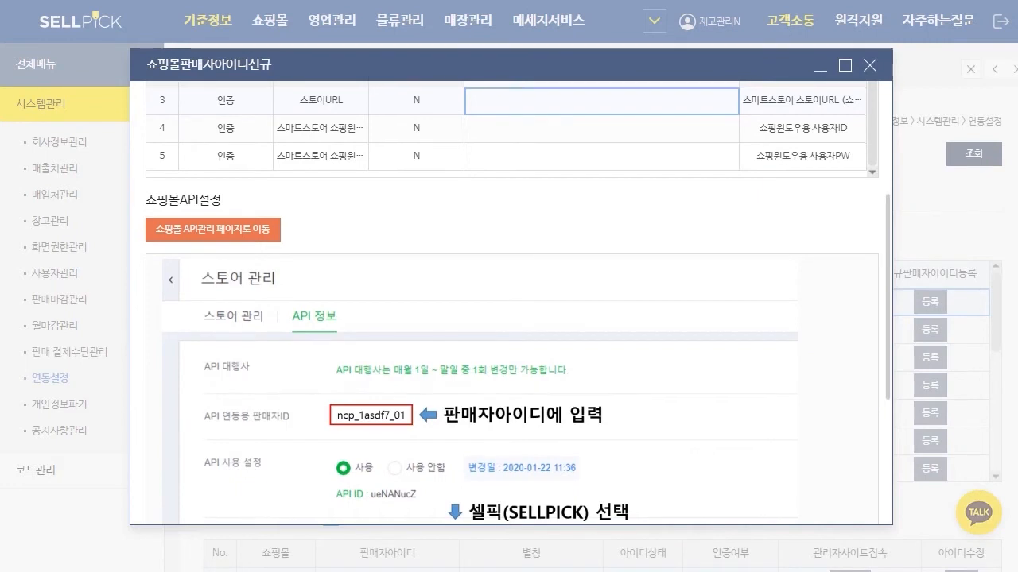
{"action": "scroll", "coordinate": [517, 318], "scroll_direction": "down", "scroll_amount": 1}
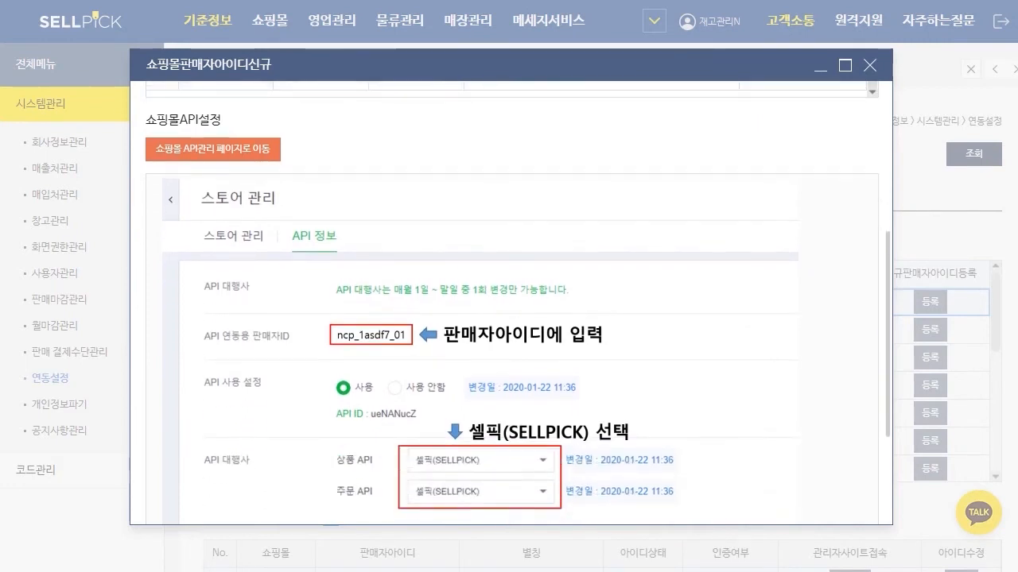
{"action": "scroll", "coordinate": [512, 318], "scroll_direction": "down", "scroll_amount": 2}
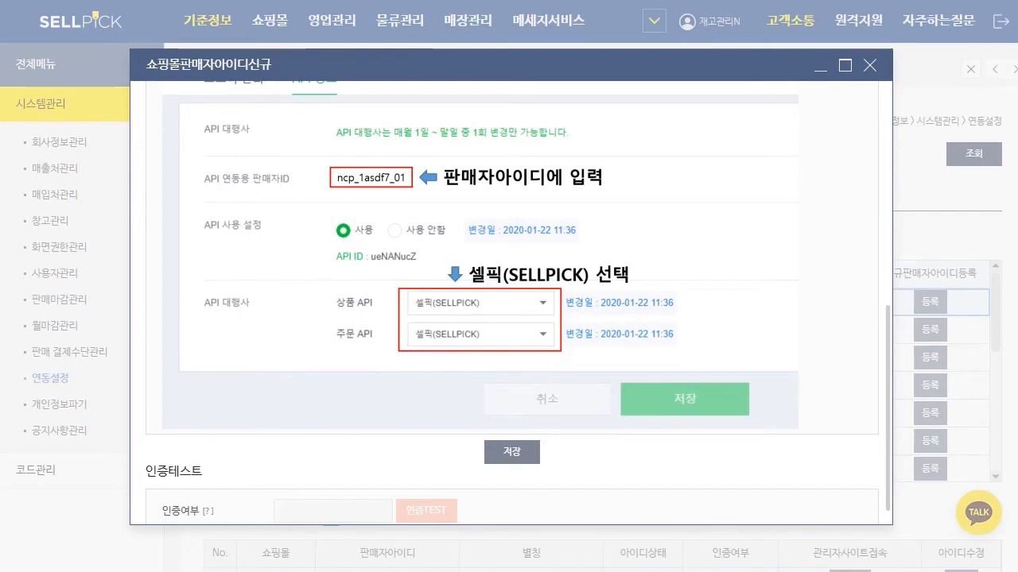
{"action": "scroll", "coordinate": [511, 302], "scroll_direction": "up", "scroll_amount": 5}
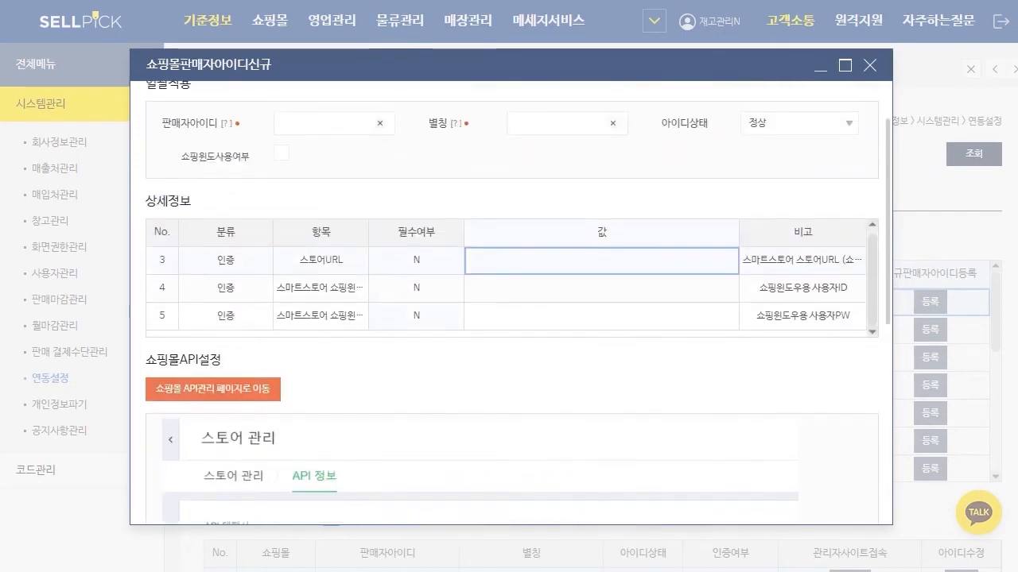
{"action": "scroll", "coordinate": [511, 302], "scroll_direction": "down", "scroll_amount": 7}
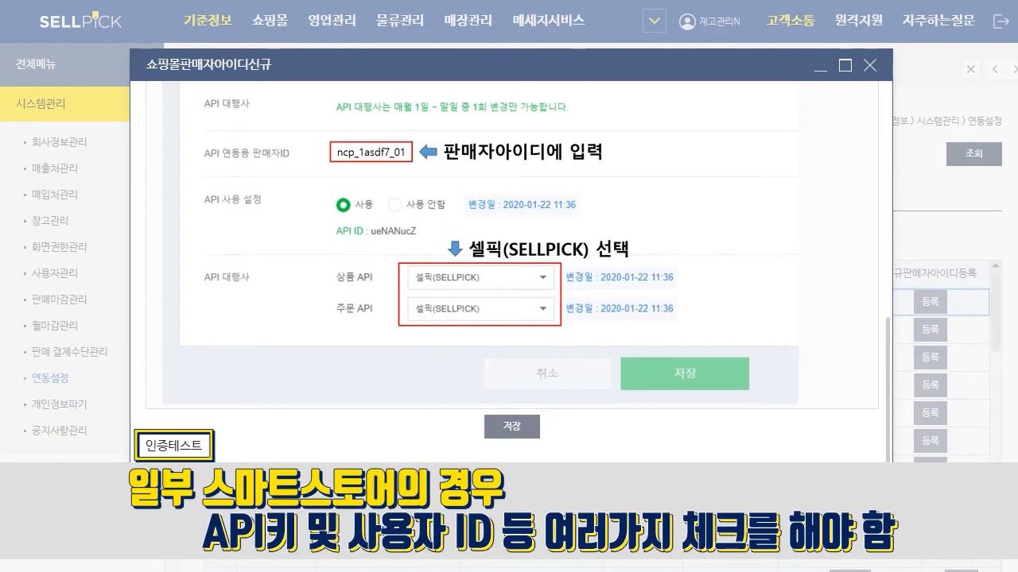
{"action": "scroll", "coordinate": [511, 302], "scroll_direction": "up", "scroll_amount": 2}
{"action": "left_click", "coordinate": [869, 65]}
Step: Open the new seller ID form for 옥션 and review its ESM API setup guide
{"action": "left_click", "coordinate": [370, 329]}
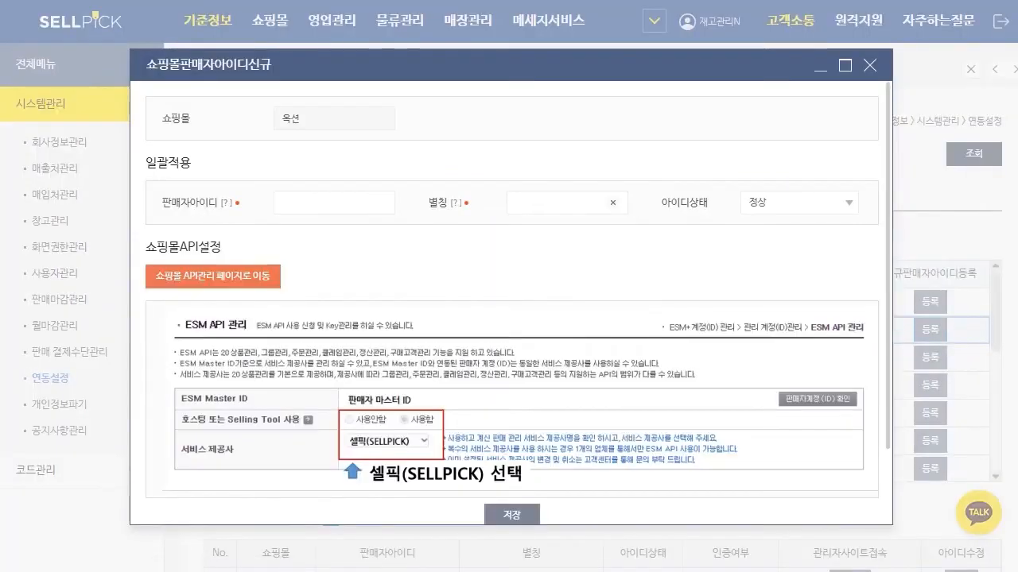
{"action": "mouse_move", "coordinate": [227, 204]}
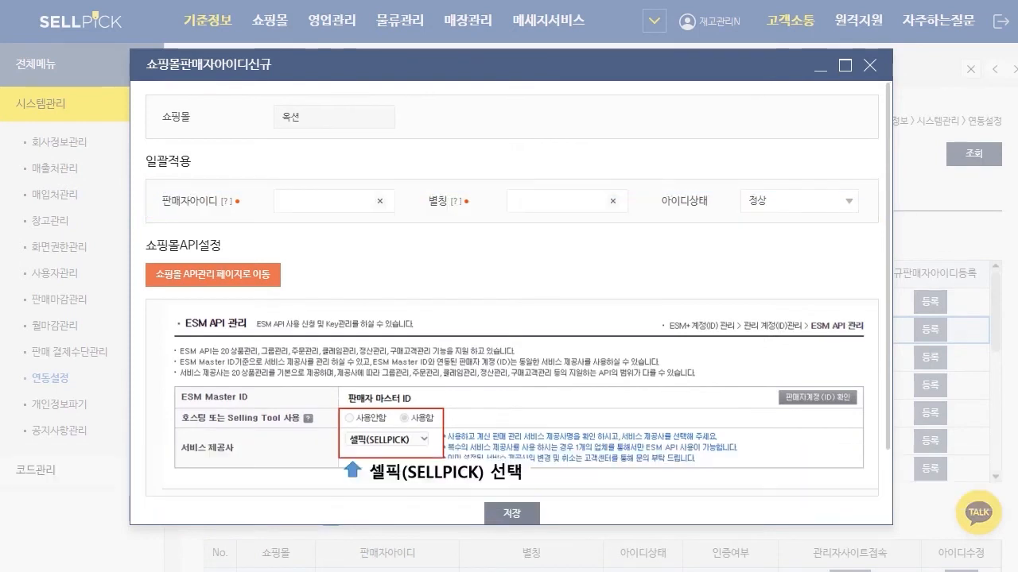
{"action": "scroll", "coordinate": [511, 302], "scroll_direction": "down", "scroll_amount": 1}
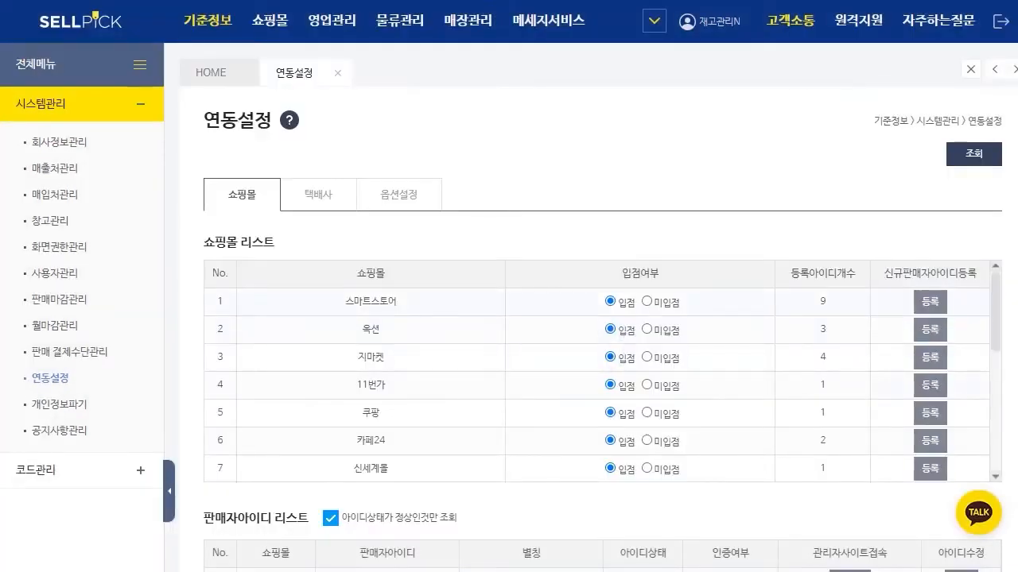
Step: Open the new seller ID form for 11번가 and examine the SMALL_API_KEY item and the guide showing where its key is found
{"action": "left_click", "coordinate": [930, 386]}
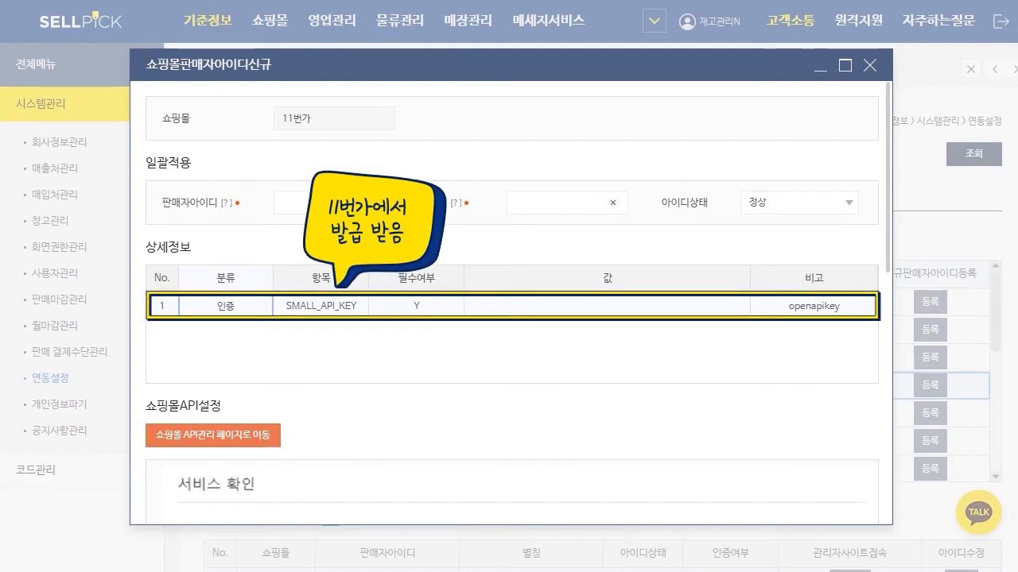
{"action": "scroll", "coordinate": [511, 303], "scroll_direction": "down", "scroll_amount": 2}
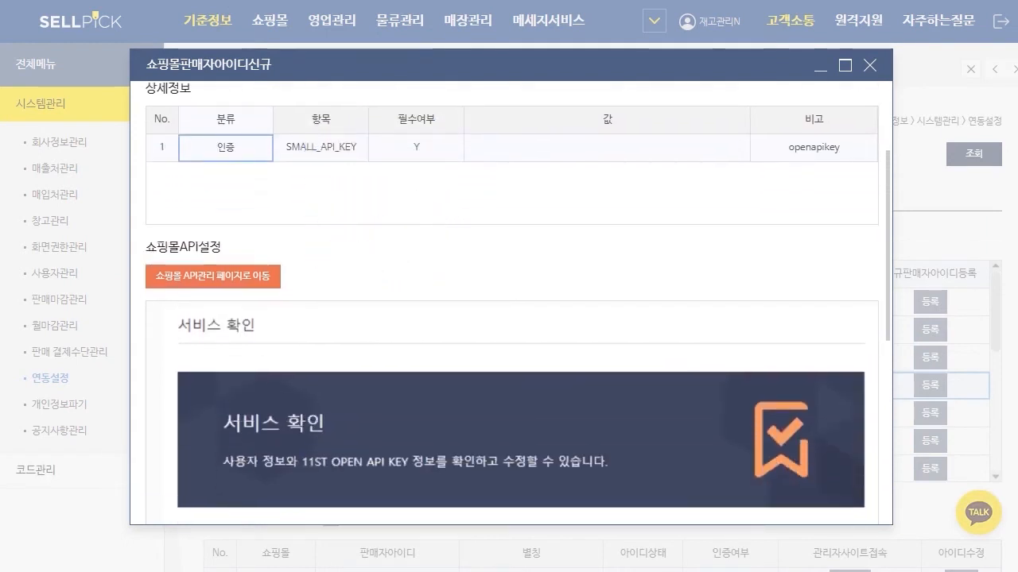
{"action": "scroll", "coordinate": [512, 303], "scroll_direction": "up", "scroll_amount": 1}
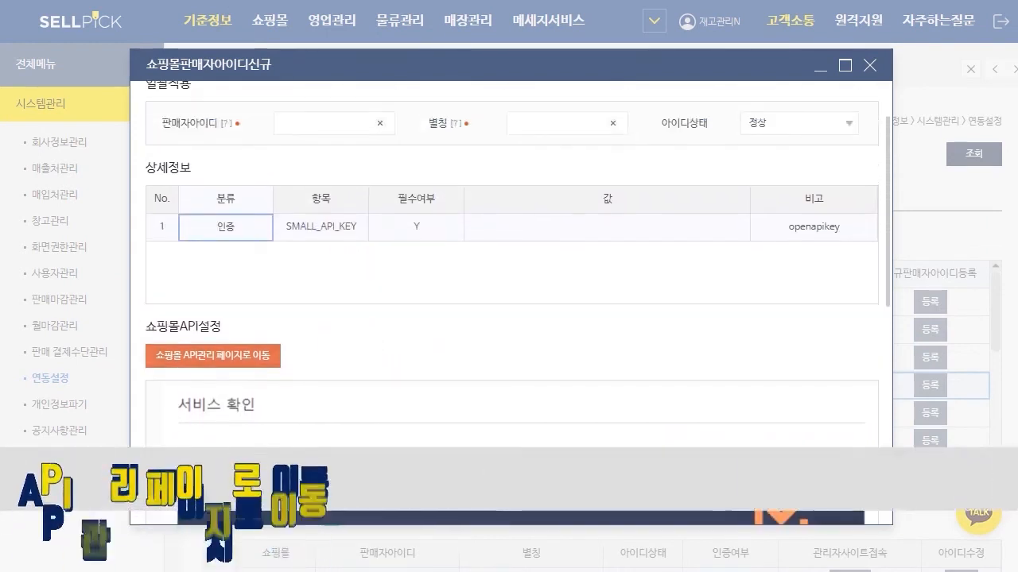
{"action": "scroll", "coordinate": [511, 303], "scroll_direction": "down", "scroll_amount": 1}
{"action": "scroll", "coordinate": [512, 303], "scroll_direction": "down", "scroll_amount": 3}
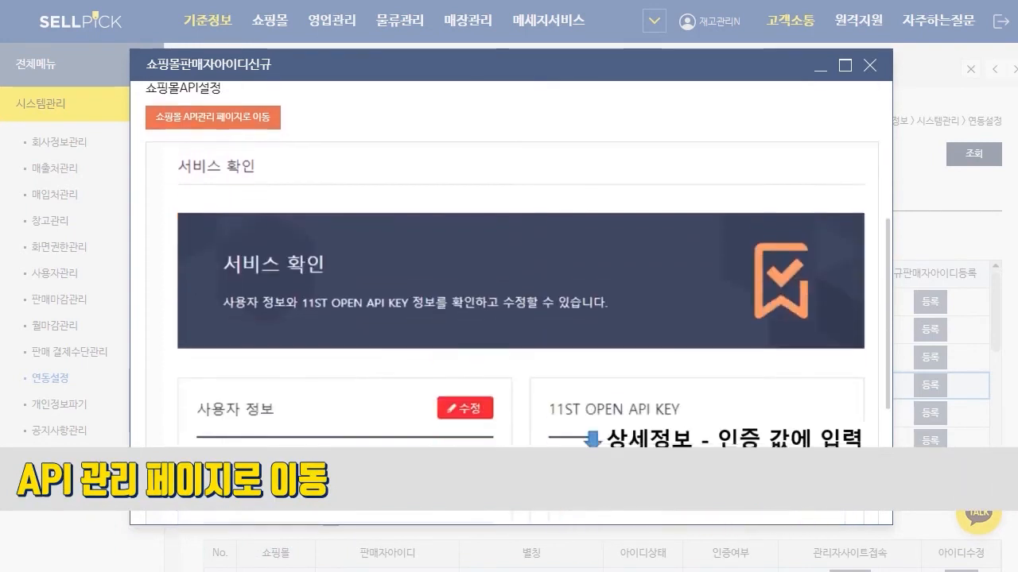
{"action": "scroll", "coordinate": [512, 303], "scroll_direction": "down", "scroll_amount": 2}
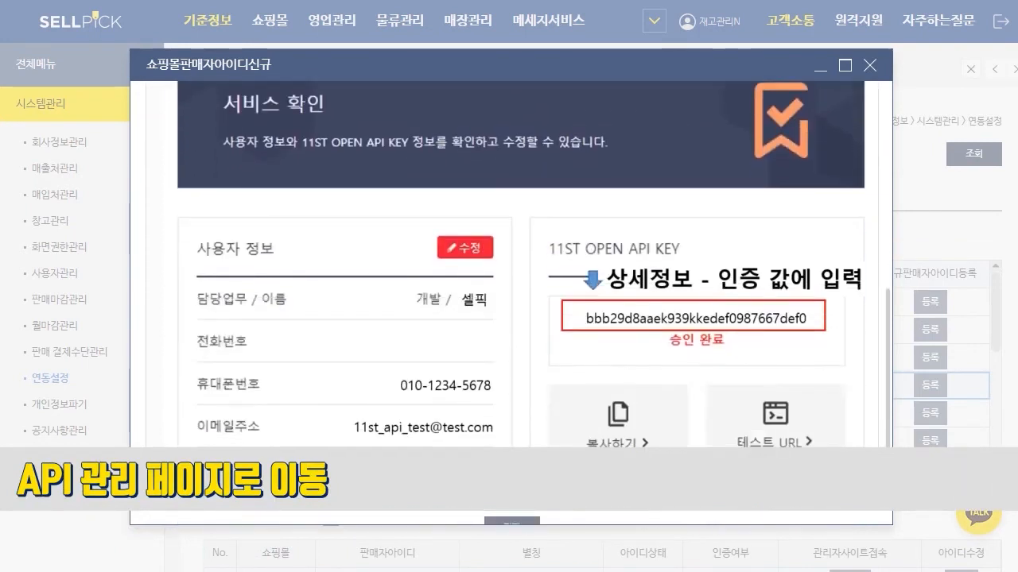
{"action": "scroll", "coordinate": [511, 303], "scroll_direction": "down", "scroll_amount": 1}
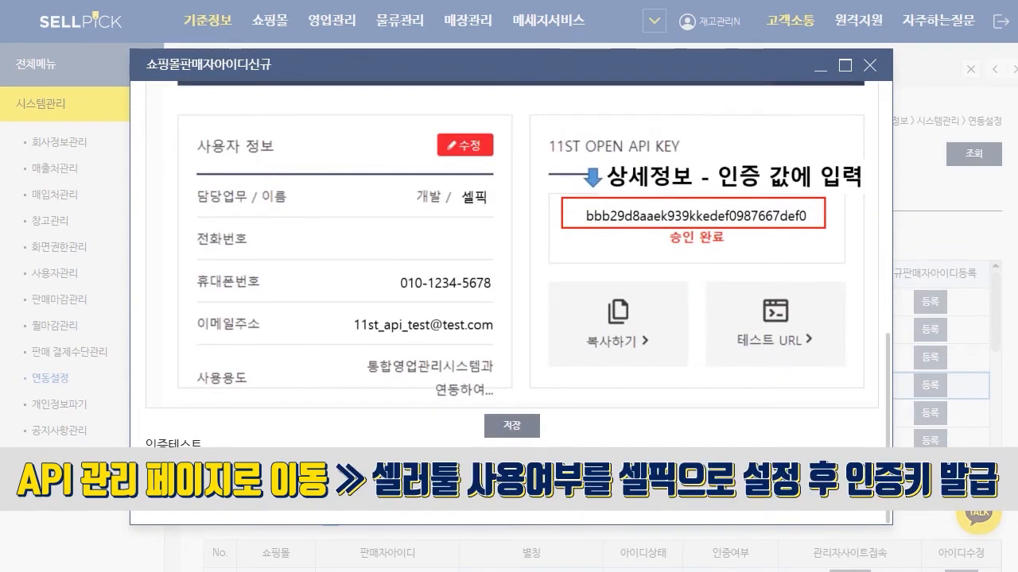
{"action": "scroll", "coordinate": [512, 303], "scroll_direction": "up", "scroll_amount": 4}
{"action": "scroll", "coordinate": [511, 303], "scroll_direction": "up", "scroll_amount": 1}
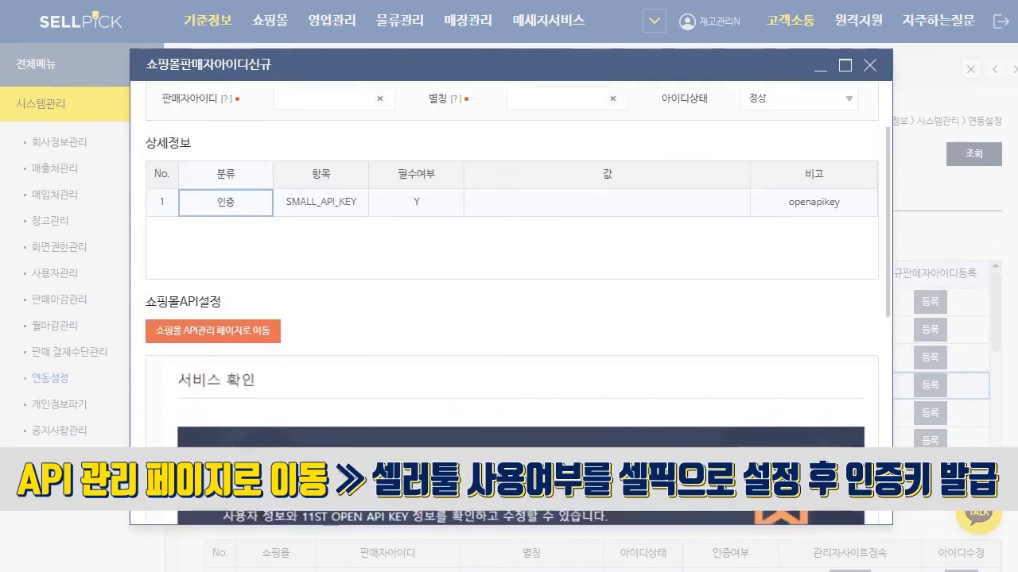
{"action": "scroll", "coordinate": [511, 303], "scroll_direction": "down", "scroll_amount": 5}
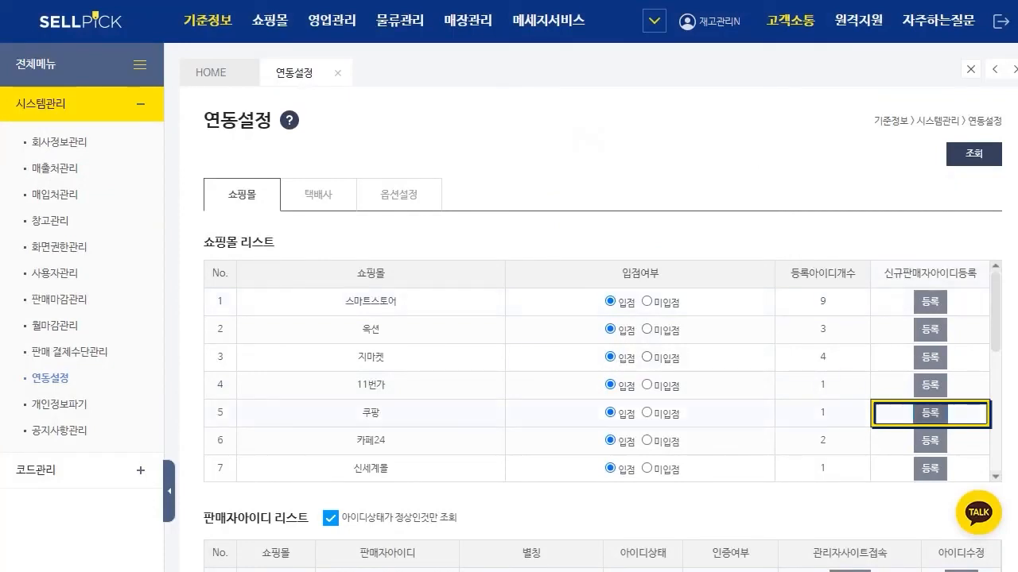
Step: Open the new seller ID form for 쿠팡 and examine the guide for its 업체ID, 접근키 and 비밀키
{"action": "left_click", "coordinate": [930, 413]}
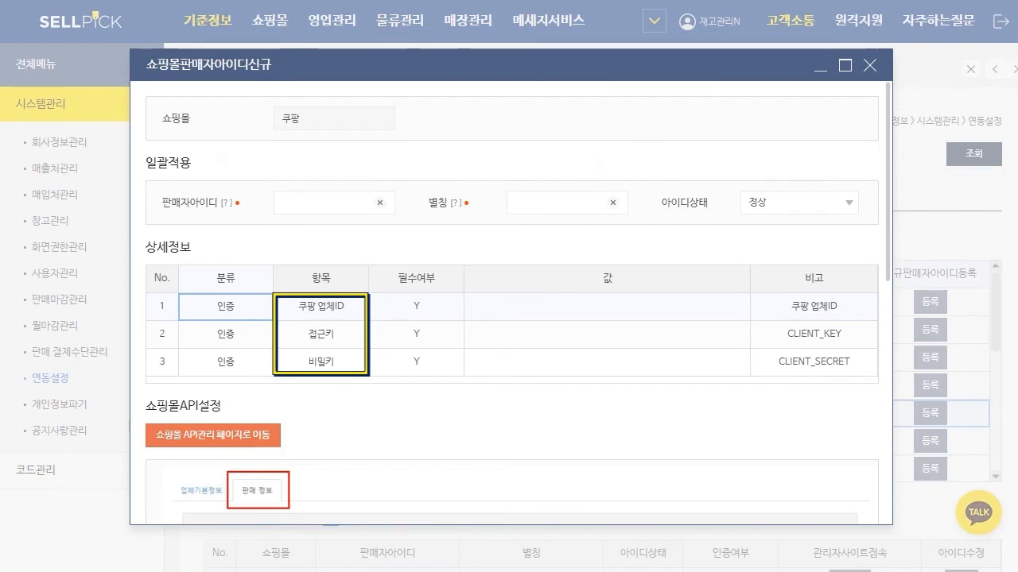
{"action": "scroll", "coordinate": [509, 318], "scroll_direction": "down", "scroll_amount": 1}
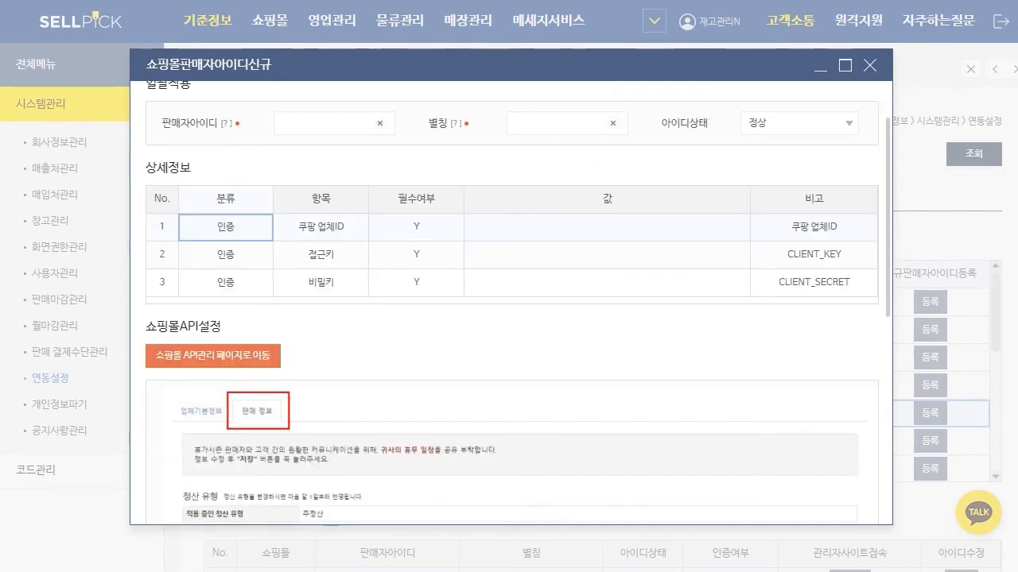
{"action": "scroll", "coordinate": [509, 318], "scroll_direction": "down", "scroll_amount": 1}
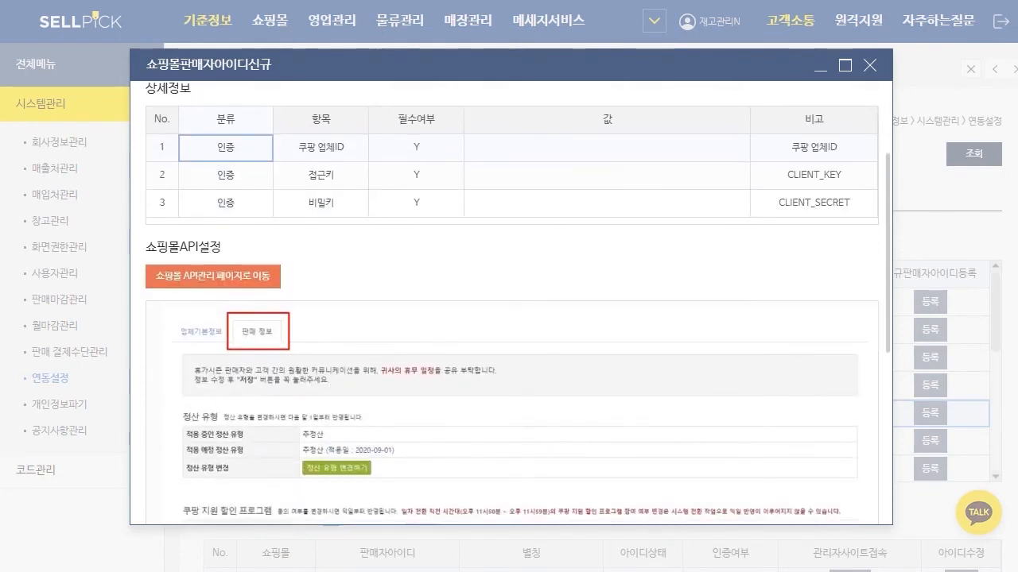
{"action": "scroll", "coordinate": [509, 318], "scroll_direction": "down", "scroll_amount": 1}
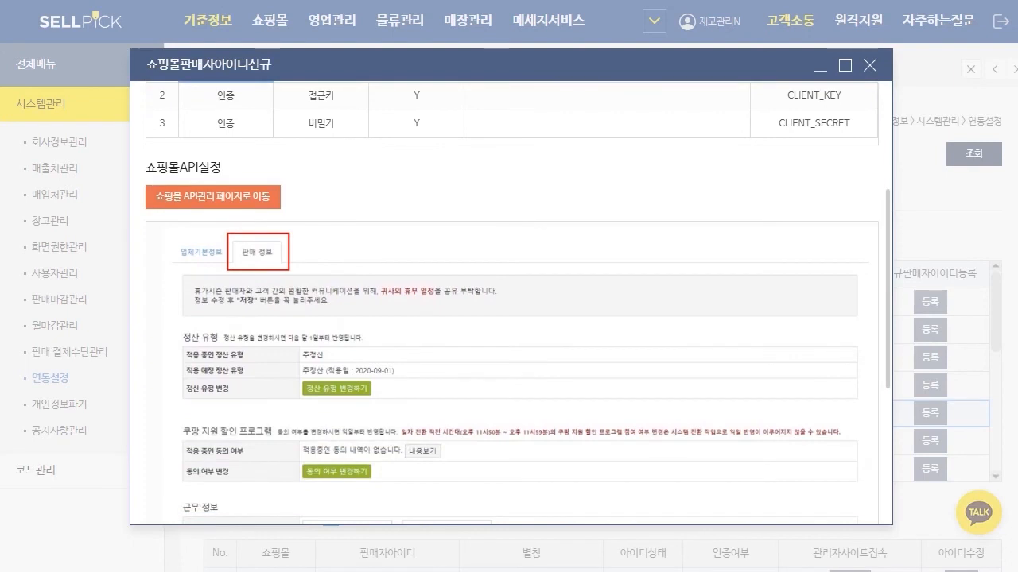
{"action": "scroll", "coordinate": [509, 318], "scroll_direction": "down", "scroll_amount": 2}
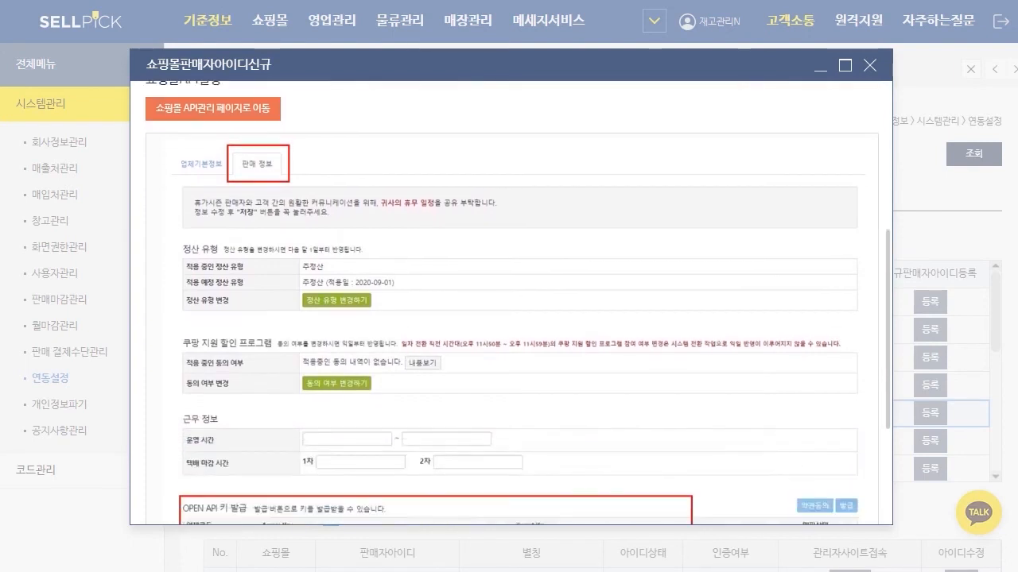
{"action": "scroll", "coordinate": [509, 318], "scroll_direction": "down", "scroll_amount": 1}
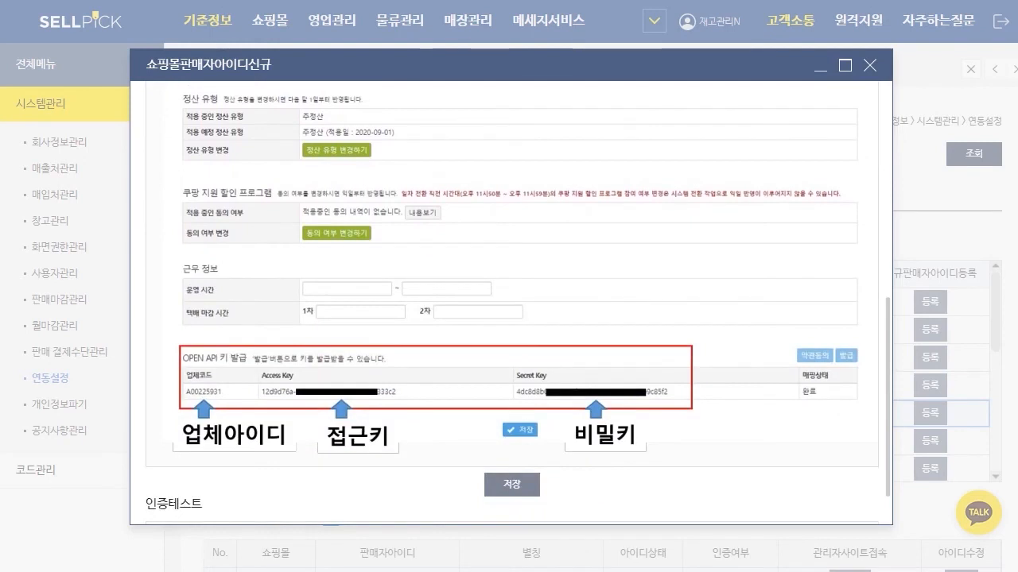
{"action": "scroll", "coordinate": [607, 255], "scroll_direction": "up", "scroll_amount": 5}
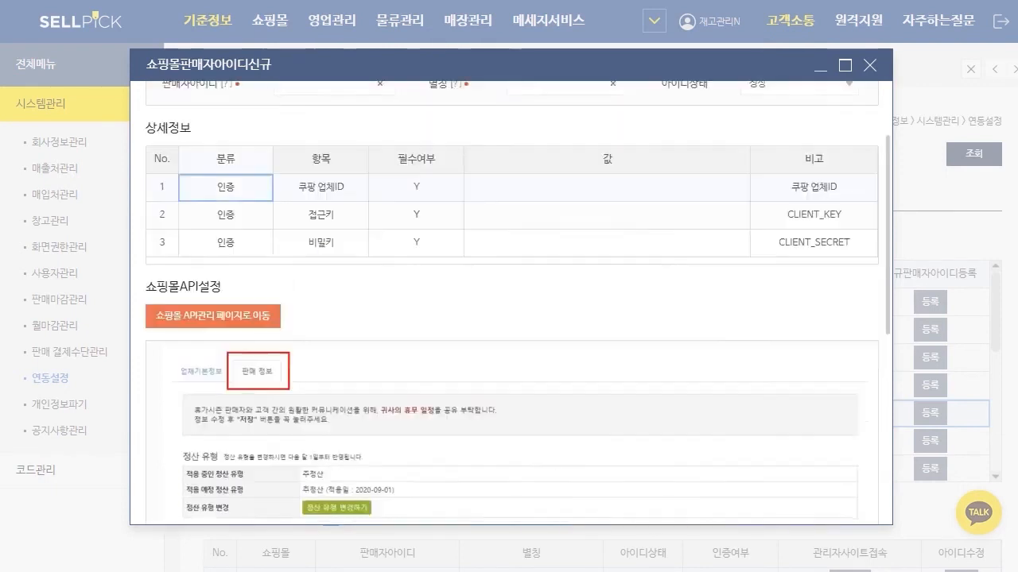
Step: Review the value fields for 쿠팡 업체ID, 접근키 and 비밀키 against the OPEN API key guide, and close the form
{"action": "left_click", "coordinate": [607, 227]}
{"action": "left_click", "coordinate": [608, 256]}
{"action": "left_click", "coordinate": [608, 283]}
{"action": "left_click", "coordinate": [608, 255]}
{"action": "key", "text": "BackSpace"}
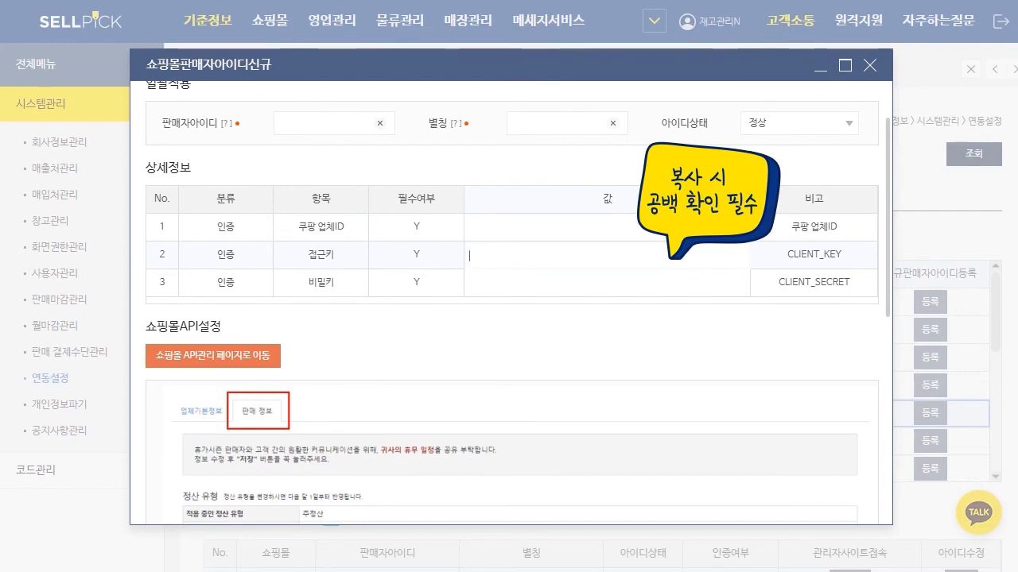
{"action": "scroll", "coordinate": [512, 302], "scroll_direction": "down", "scroll_amount": 3}
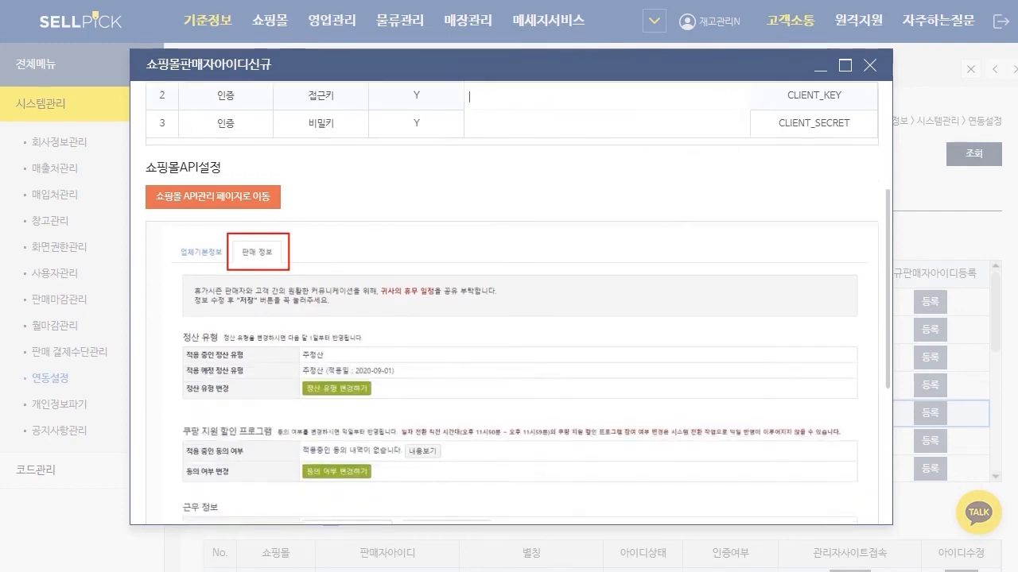
{"action": "scroll", "coordinate": [511, 302], "scroll_direction": "down", "scroll_amount": 4}
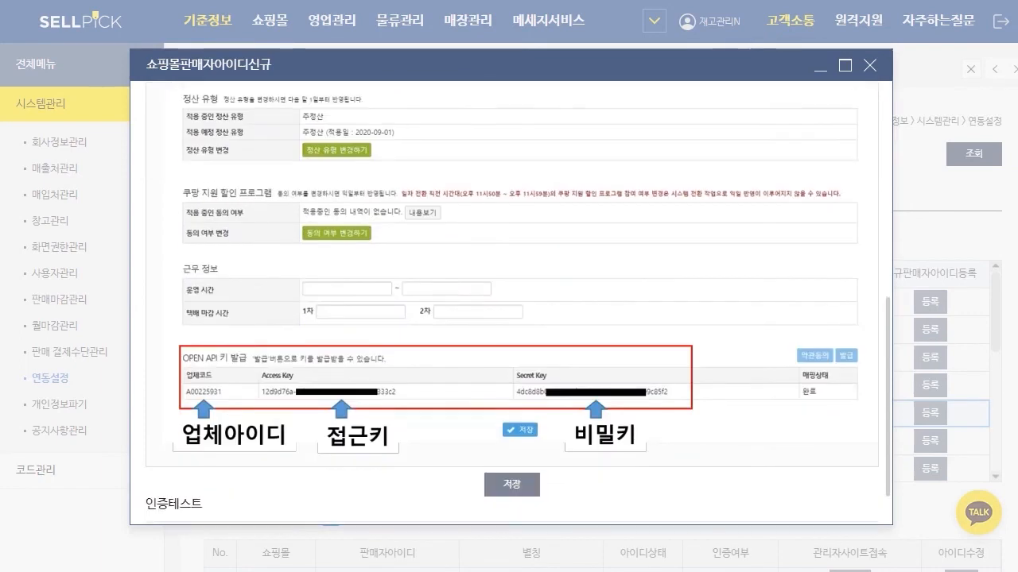
{"action": "key", "text": "Escape"}
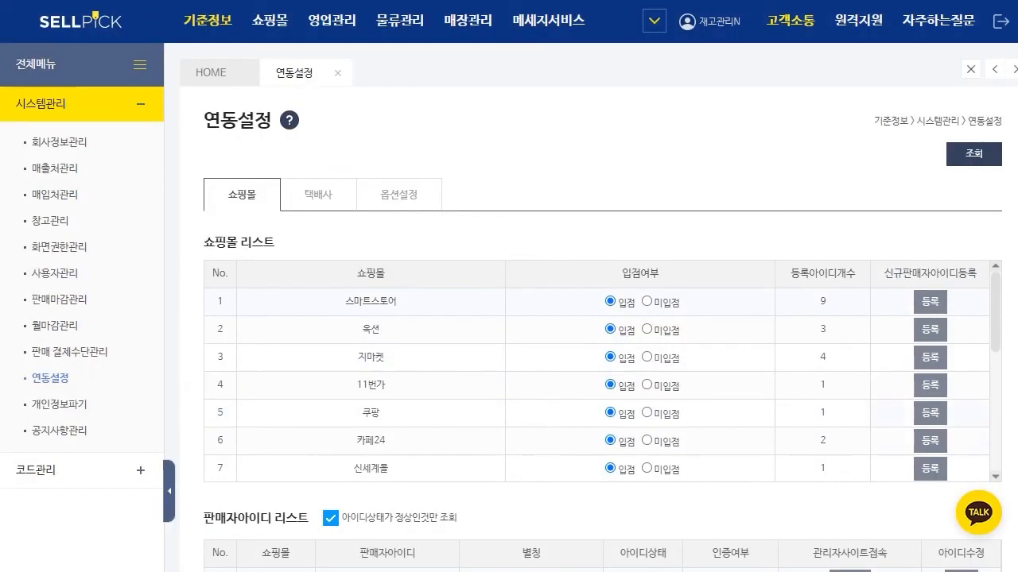
Step: Open the new seller ID form for 11번가 again, look through it, and return to the 쇼핑몰 리스트
{"action": "left_click", "coordinate": [930, 385]}
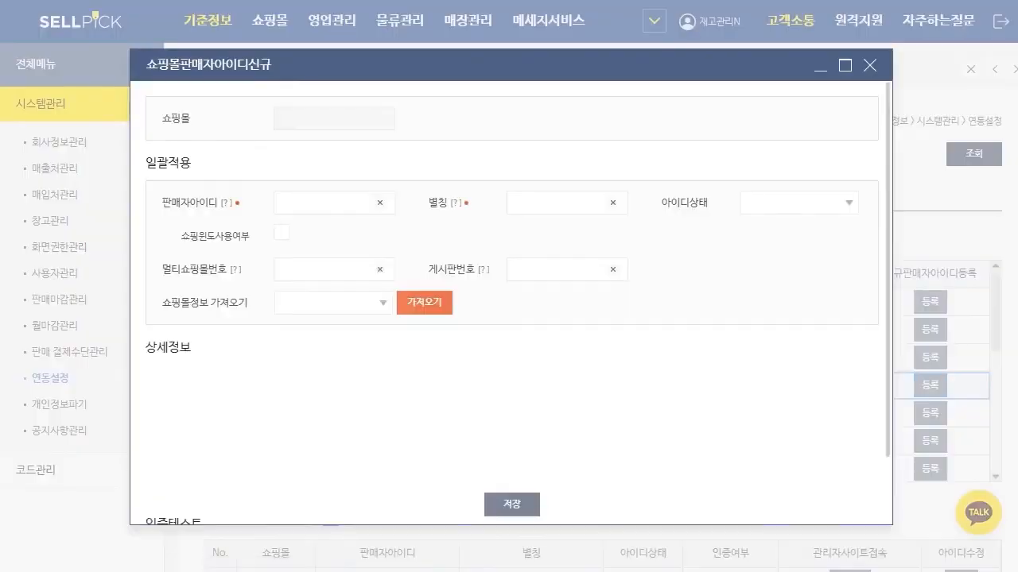
{"action": "scroll", "coordinate": [511, 303], "scroll_direction": "down", "scroll_amount": 2}
{"action": "scroll", "coordinate": [511, 303], "scroll_direction": "down", "scroll_amount": 4}
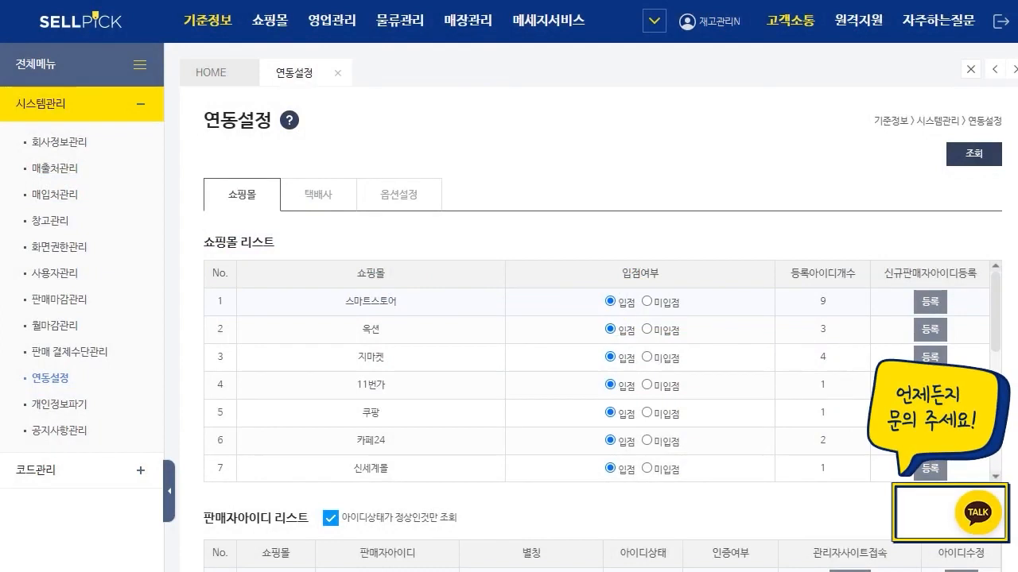
{"action": "mouse_move", "coordinate": [978, 513]}
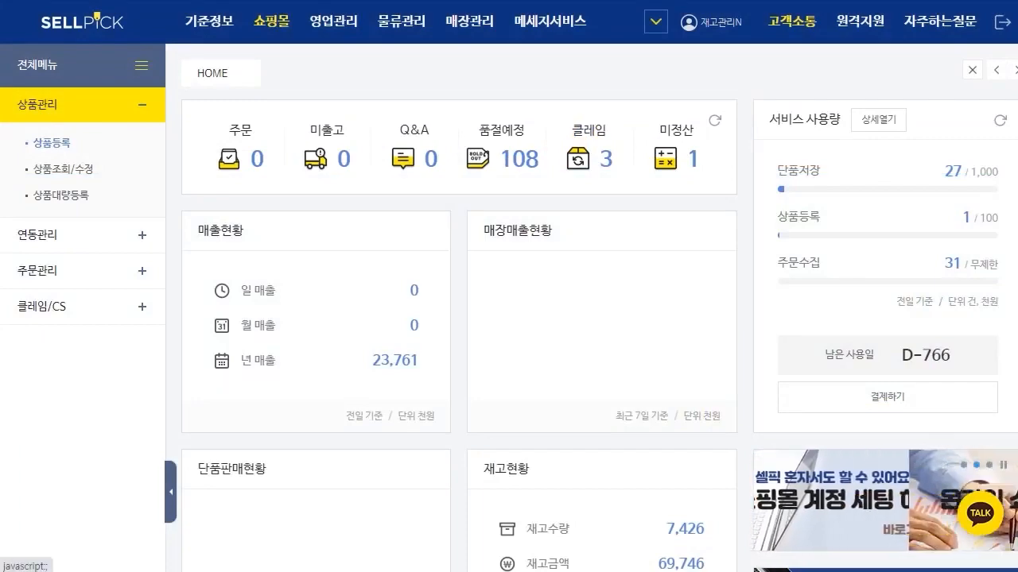
Step: Open the 상품등록 page of 쇼핑몰 상품관리 and collapse the side menu to widen the form
{"action": "left_click", "coordinate": [52, 143]}
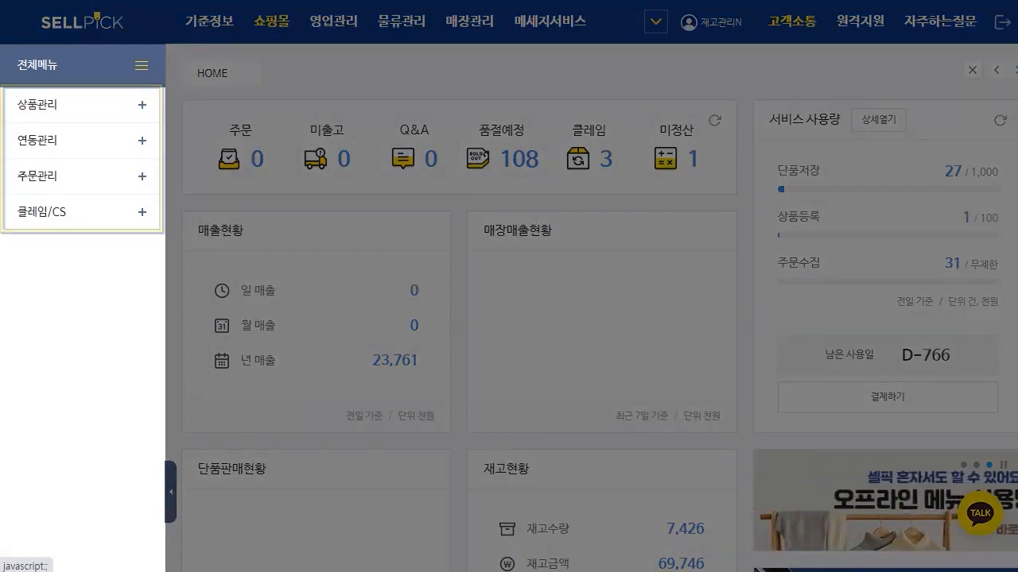
{"action": "left_click", "coordinate": [82, 105]}
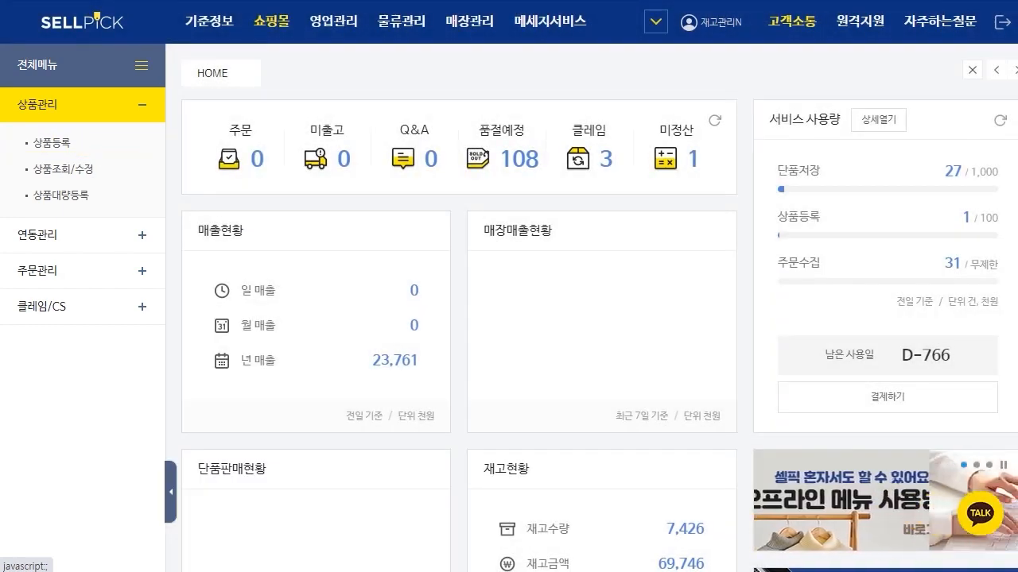
{"action": "left_click", "coordinate": [51, 143]}
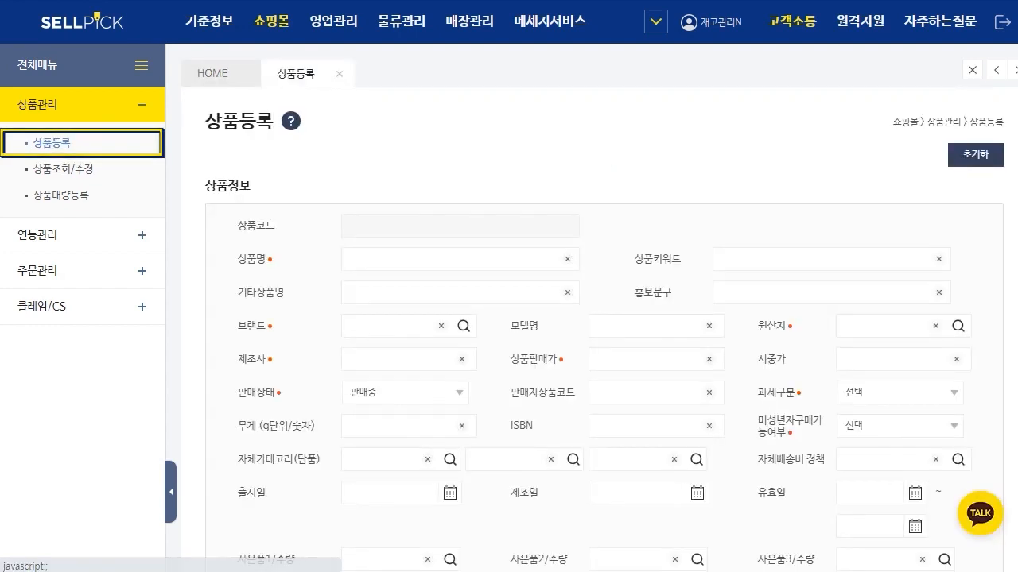
{"action": "left_click", "coordinate": [170, 491]}
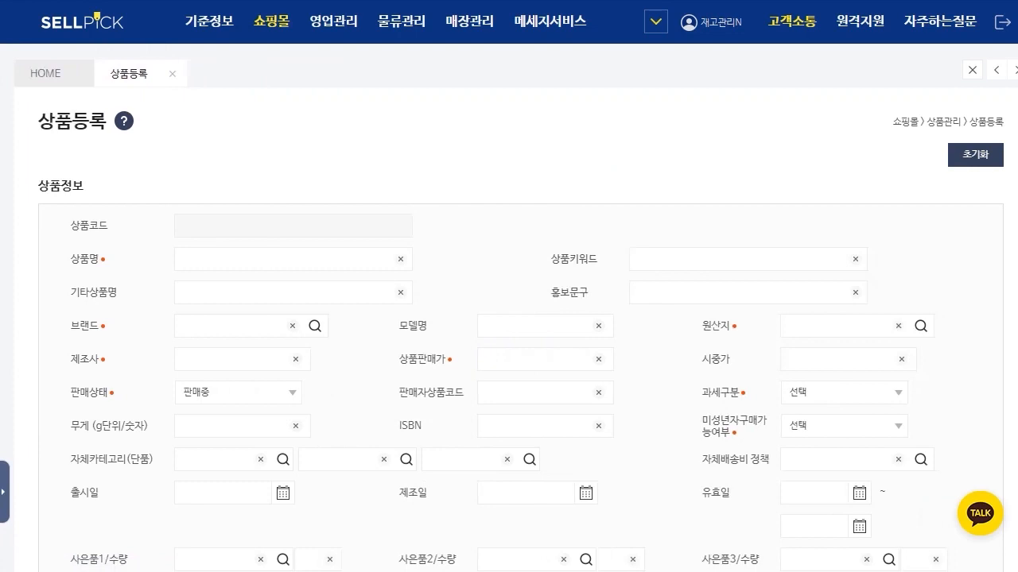
Step: Enter "테스트 상품 입력합니다." as the 상품명 and "키워드, 단어" as the 상품키워드
{"action": "left_click", "coordinate": [286, 259]}
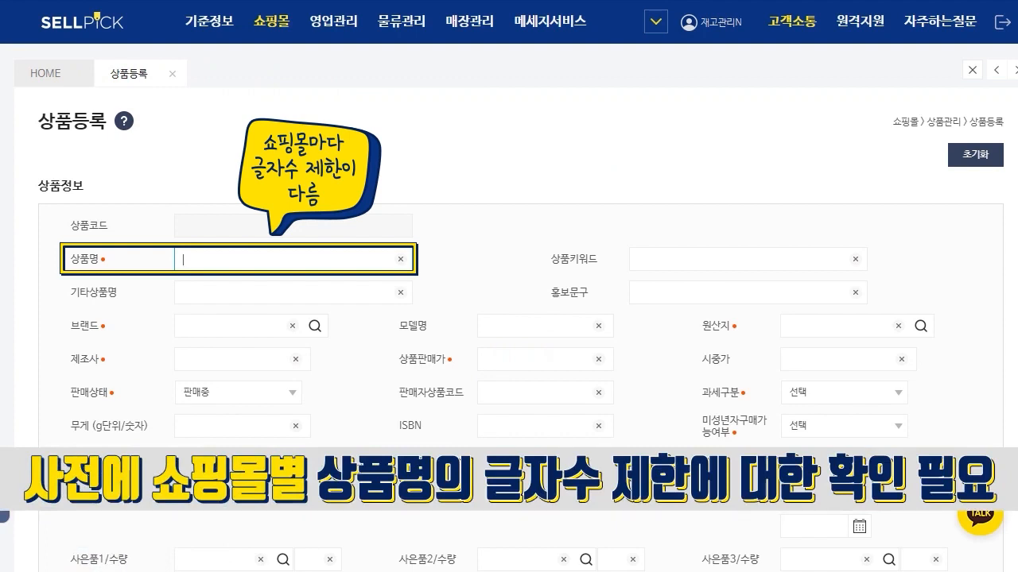
{"action": "type", "text": "테스트 시"}
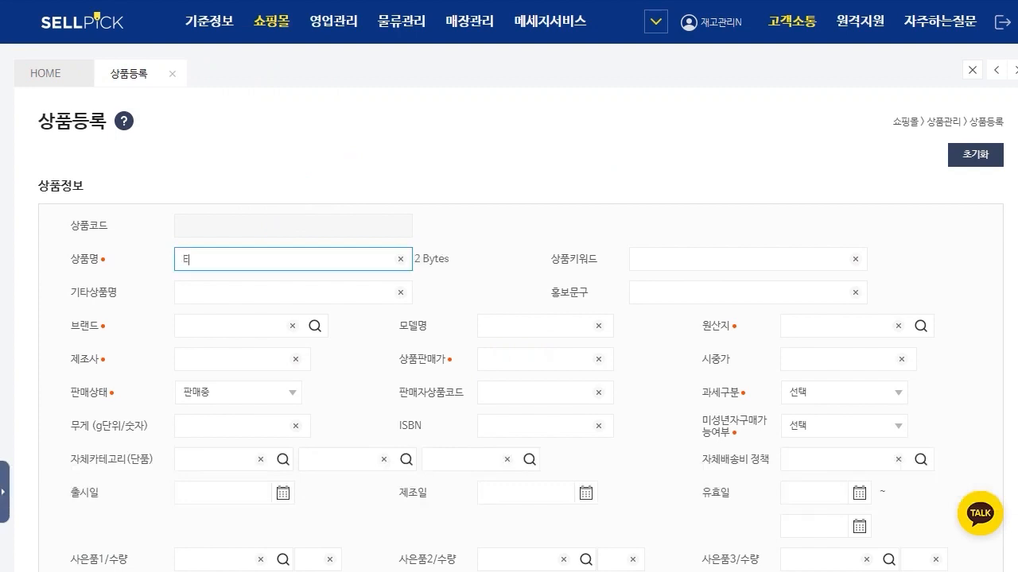
{"action": "type", "text": "상품 입력합니다."}
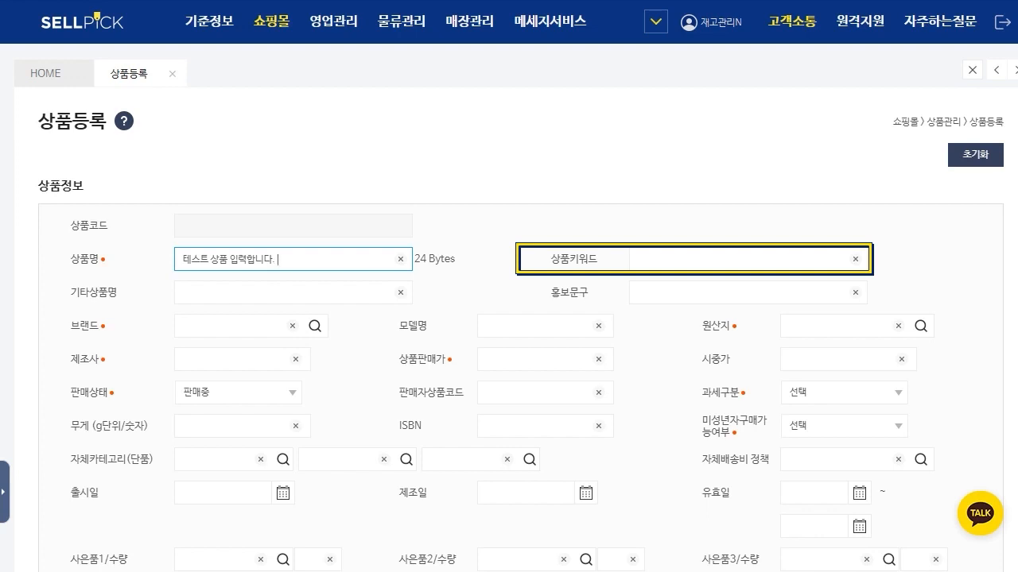
{"action": "left_click", "coordinate": [638, 259]}
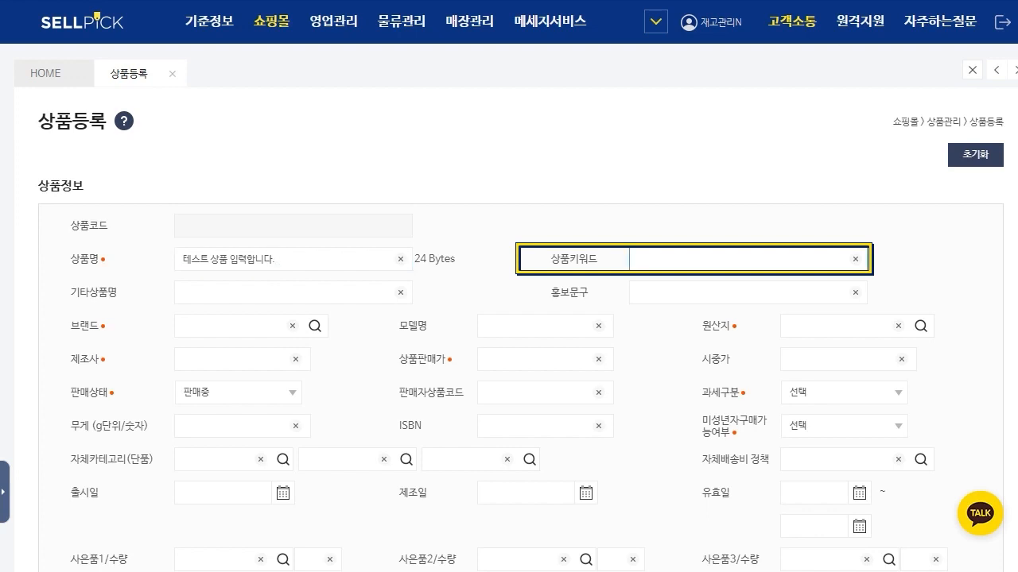
{"action": "type", "text": "키워드, 단어"}
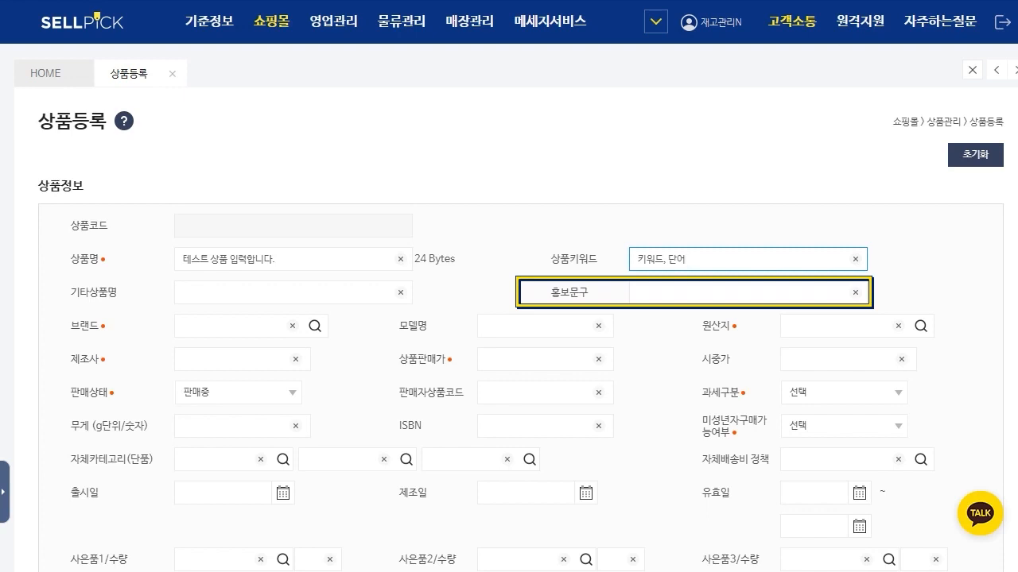
{"action": "left_click", "coordinate": [740, 293]}
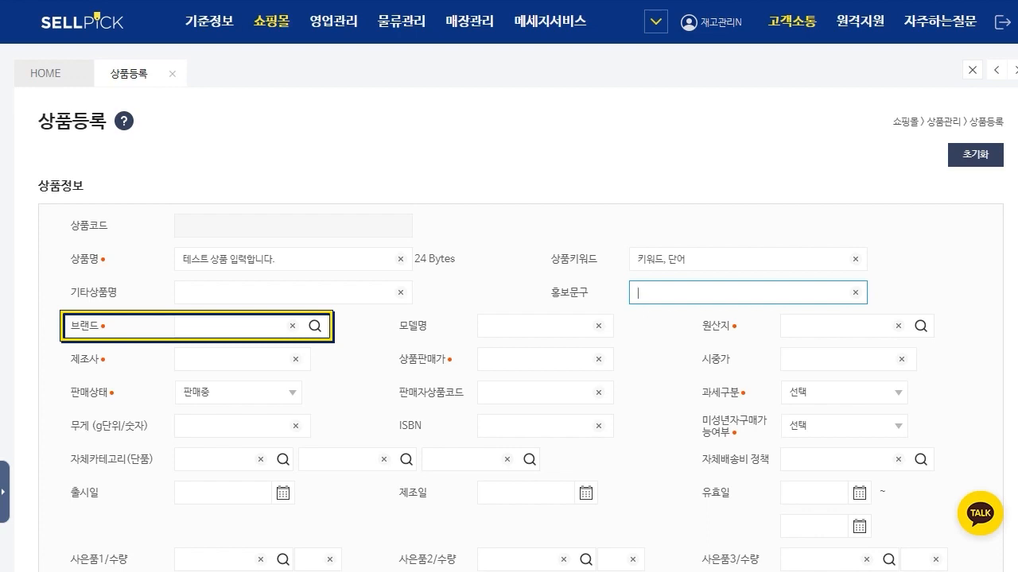
{"action": "left_click", "coordinate": [230, 326]}
{"action": "type", "text": "ㄴㅇㄹ"}
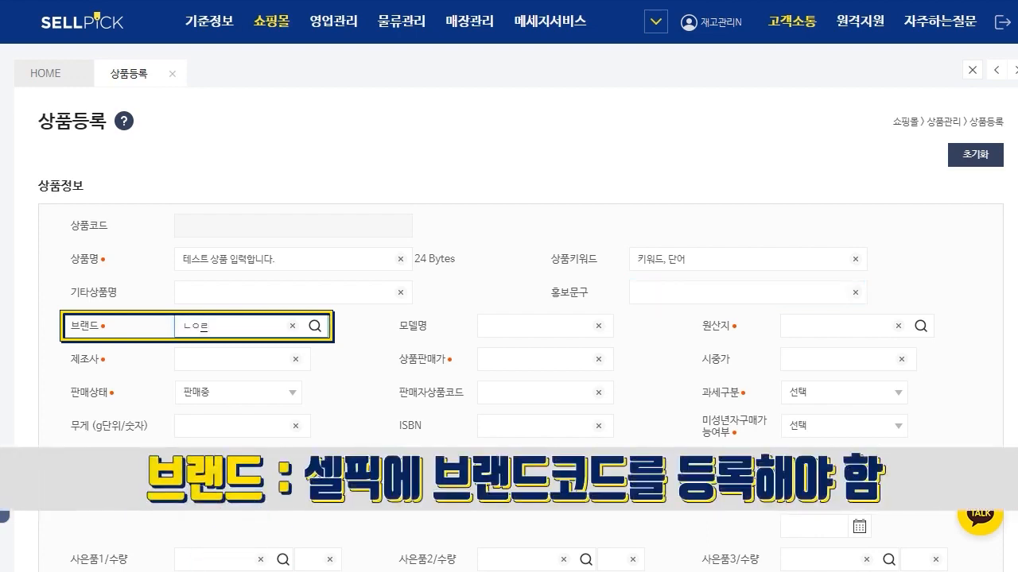
{"action": "key", "text": "BackSpace"}
{"action": "key", "text": "BackSpace"}
{"action": "key", "text": "BackSpace"}
Step: Open 공통코드관리 in 기준정보 and look through the common codes registered for 브랜드
{"action": "left_click", "coordinate": [209, 22]}
{"action": "left_click", "coordinate": [56, 141]}
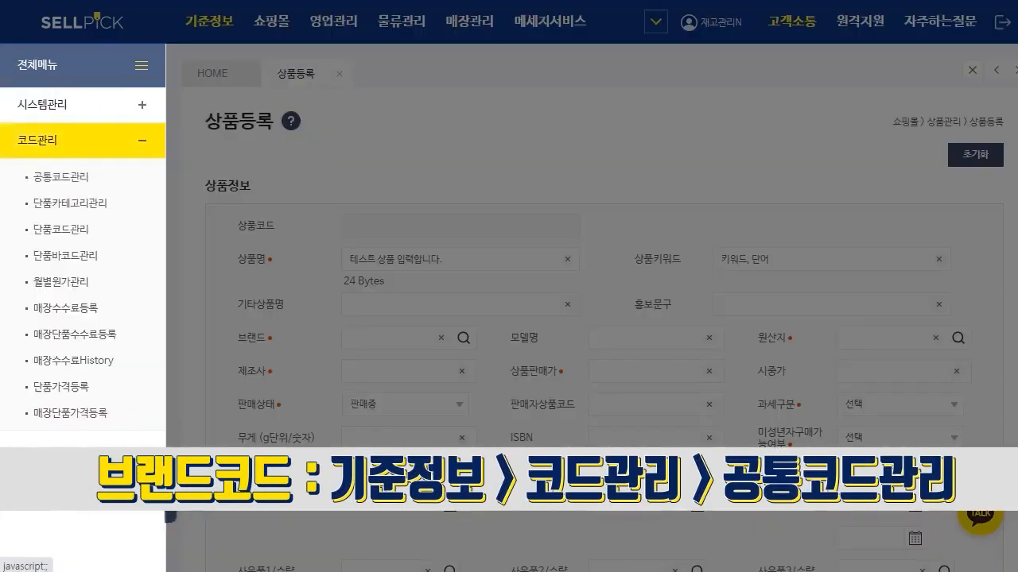
{"action": "left_click", "coordinate": [61, 178]}
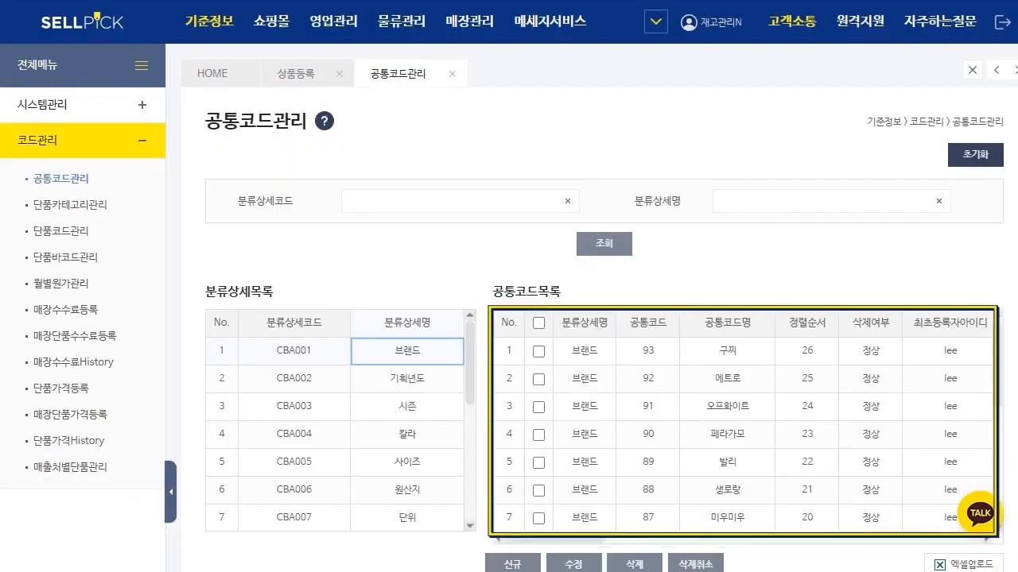
{"action": "scroll", "coordinate": [743, 433], "scroll_direction": "down", "scroll_amount": 1}
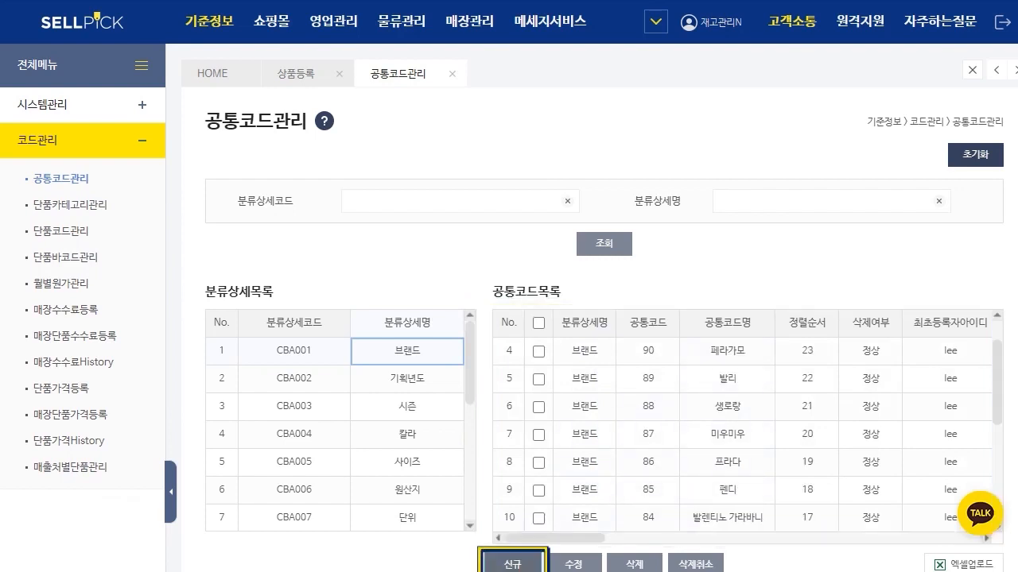
Step: Review the 상세코드명 and 정렬순서 fields for a new 브랜드 code, and return to 상품등록 without saving
{"action": "left_click", "coordinate": [513, 564]}
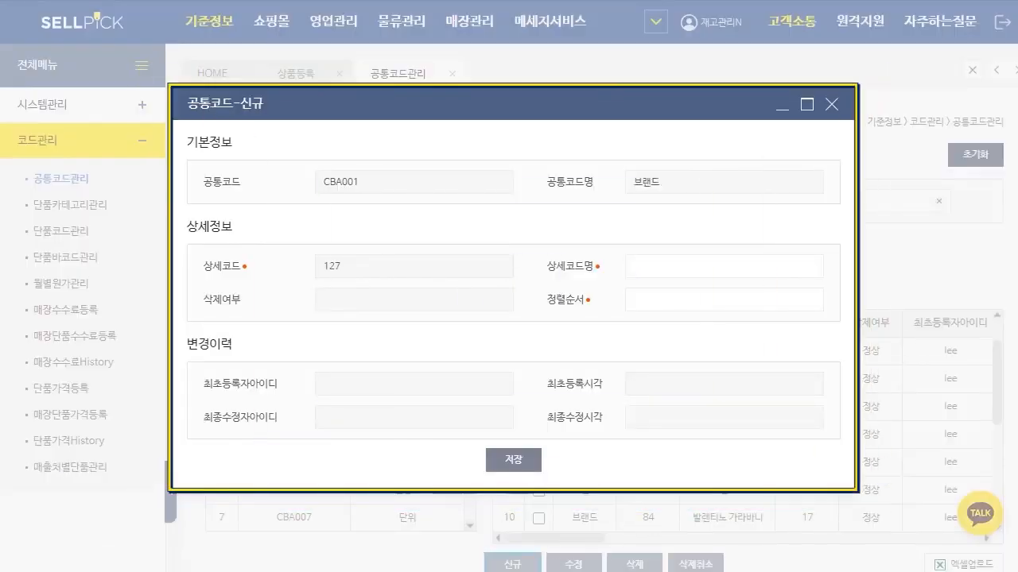
{"action": "left_click", "coordinate": [724, 300]}
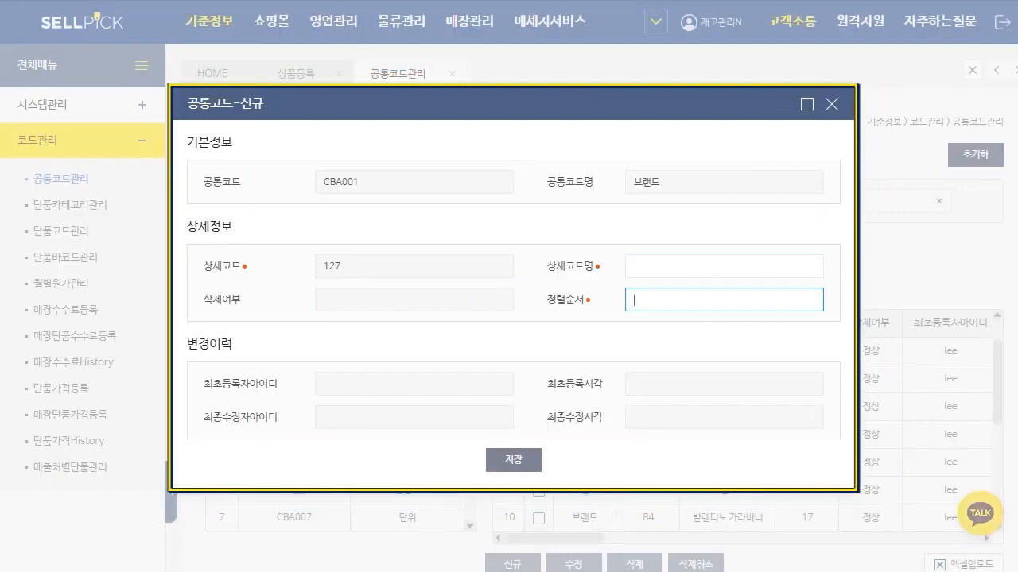
{"action": "key", "text": "Tab"}
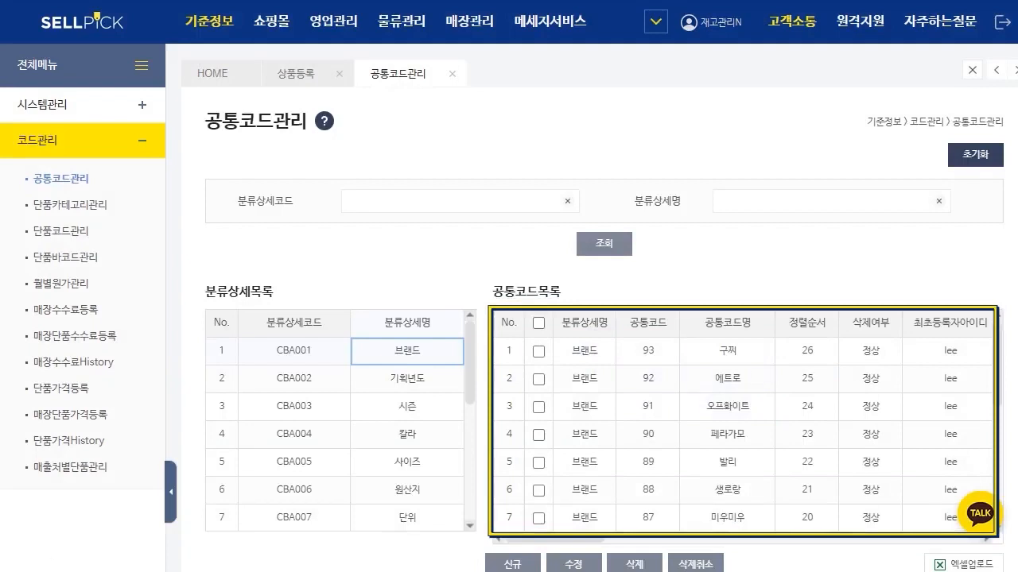
{"action": "left_click", "coordinate": [170, 492]}
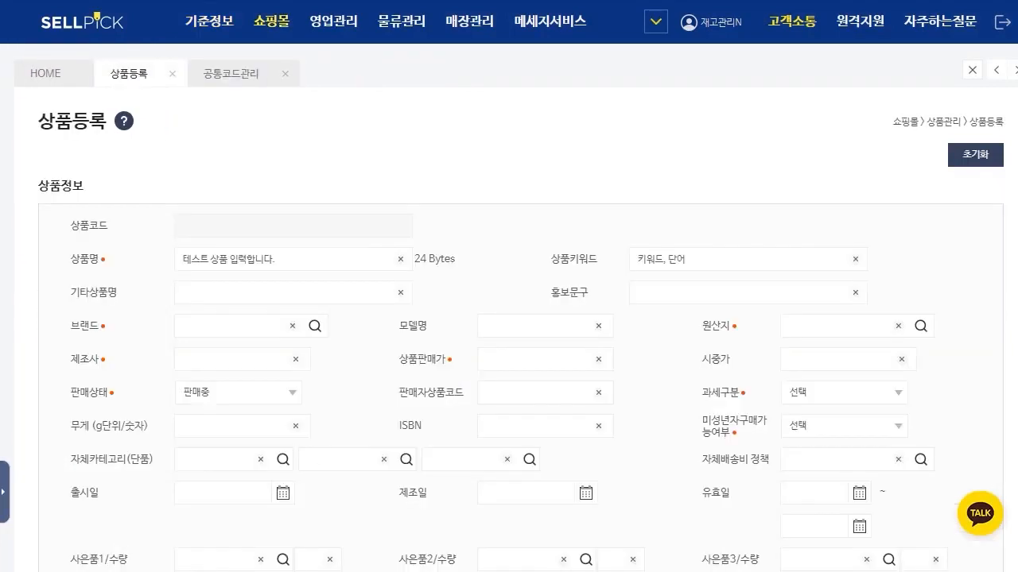
Step: Set the product's 브랜드 to 구찌 from the brand code list
{"action": "left_click", "coordinate": [315, 326]}
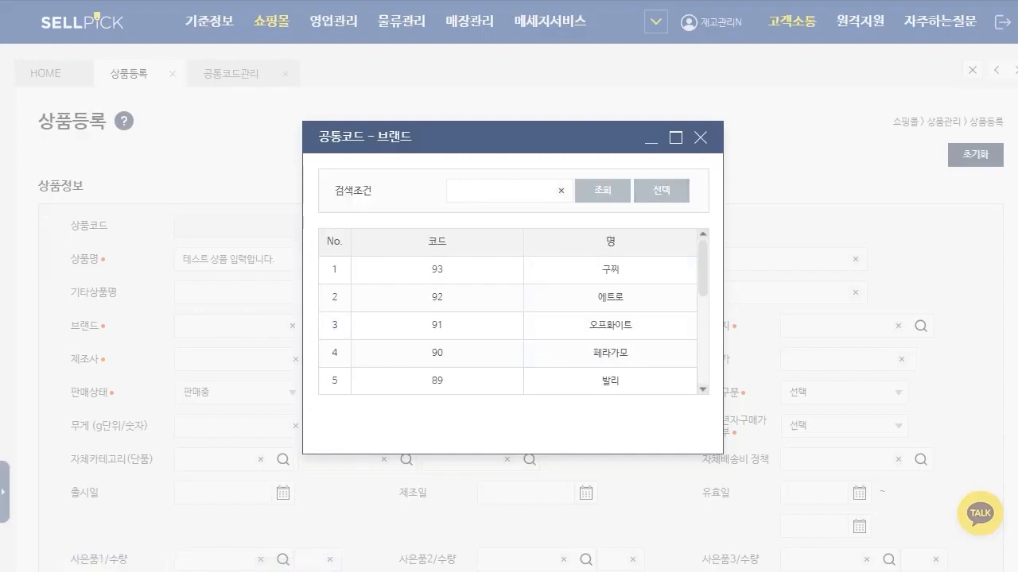
{"action": "left_click", "coordinate": [700, 138]}
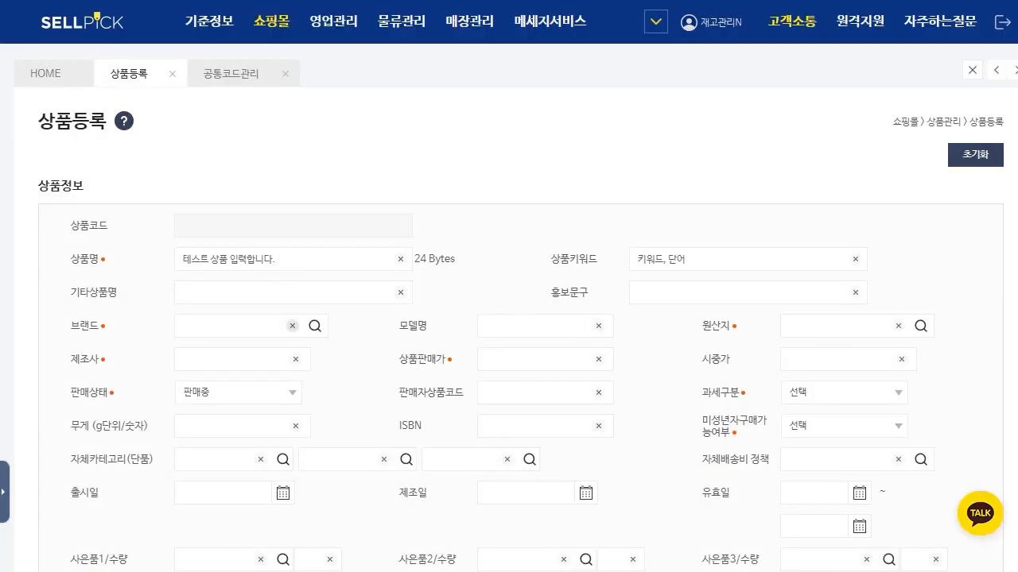
{"action": "left_click", "coordinate": [315, 326]}
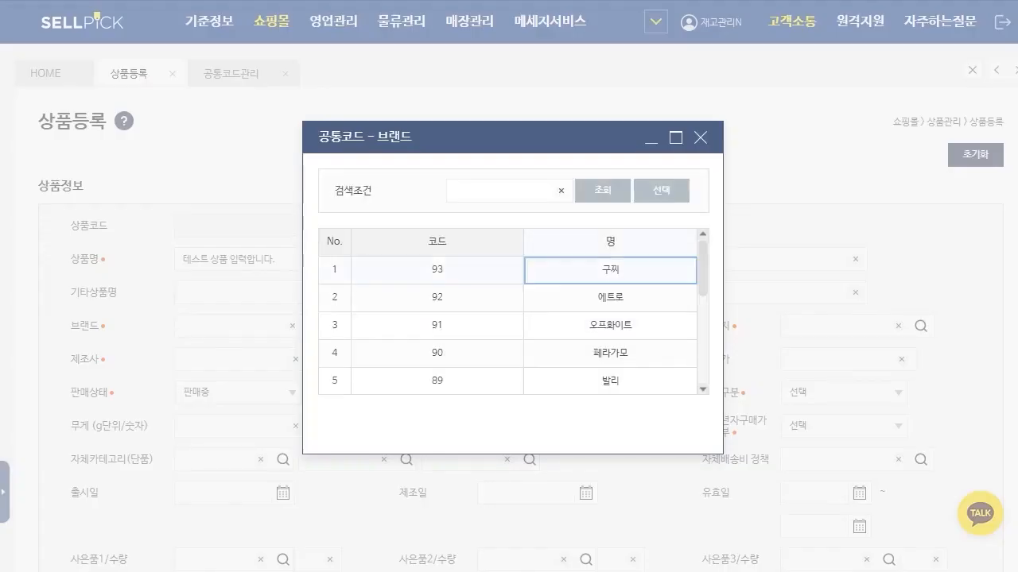
{"action": "double_click", "coordinate": [611, 270]}
Step: Look up the common codes registered for 원산지 in 공통코드관리
{"action": "left_click", "coordinate": [535, 326]}
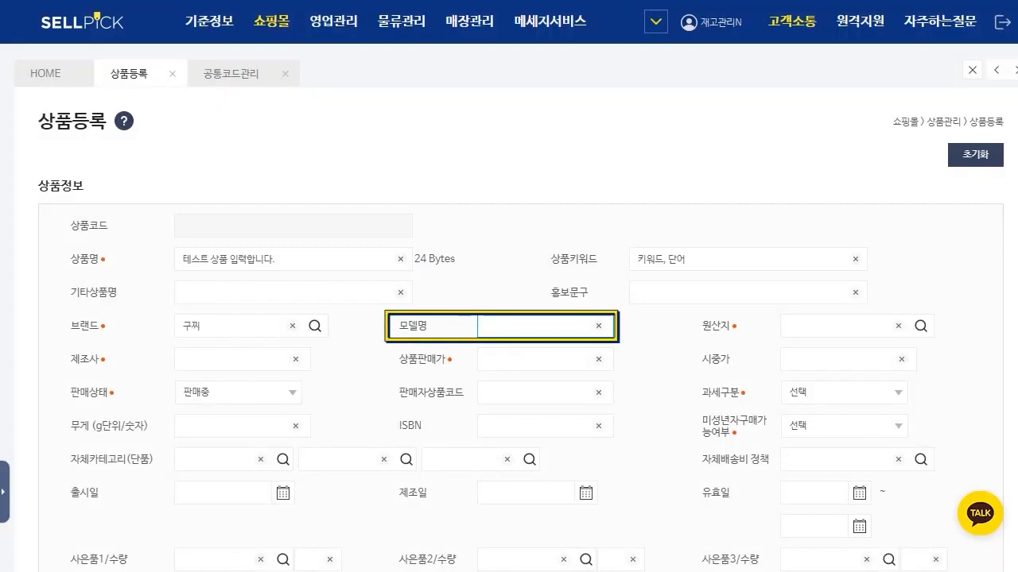
{"action": "left_click", "coordinate": [835, 326]}
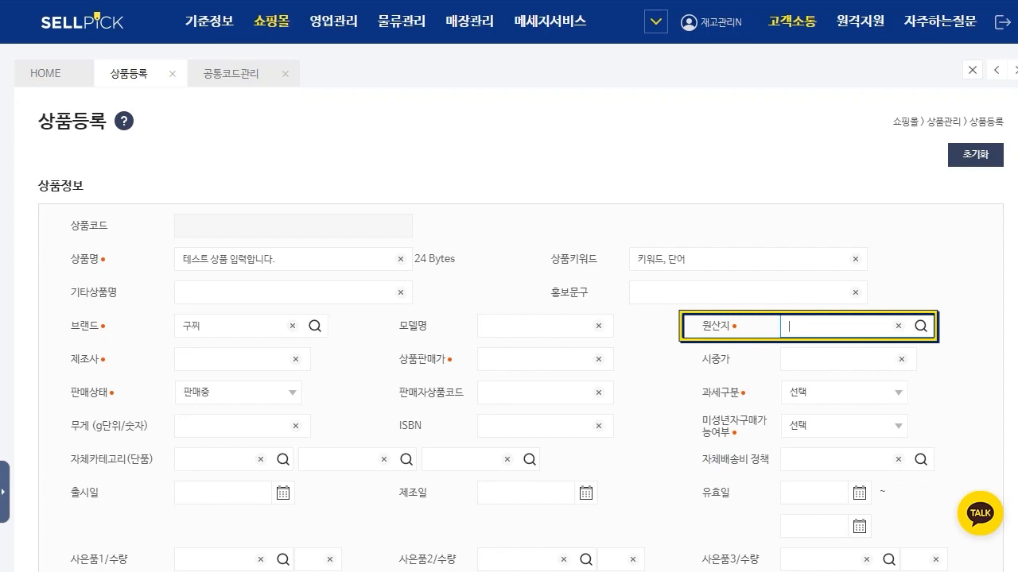
{"action": "left_click", "coordinate": [230, 73]}
{"action": "left_click", "coordinate": [283, 491]}
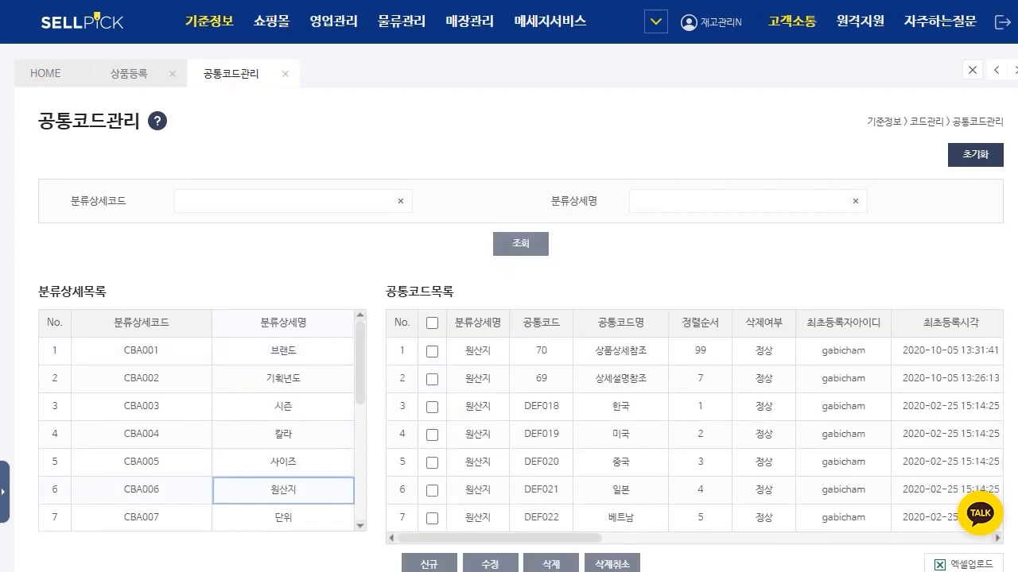
Step: Return to 상품등록 and set the product's 원산지 to 한국 from the origin code list
{"action": "left_click", "coordinate": [129, 73]}
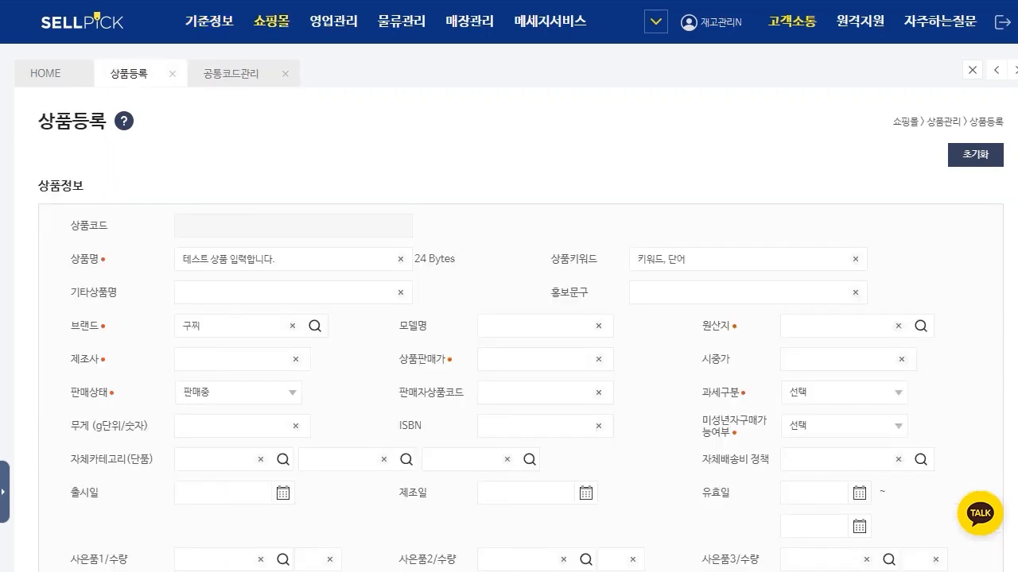
{"action": "left_click", "coordinate": [920, 326]}
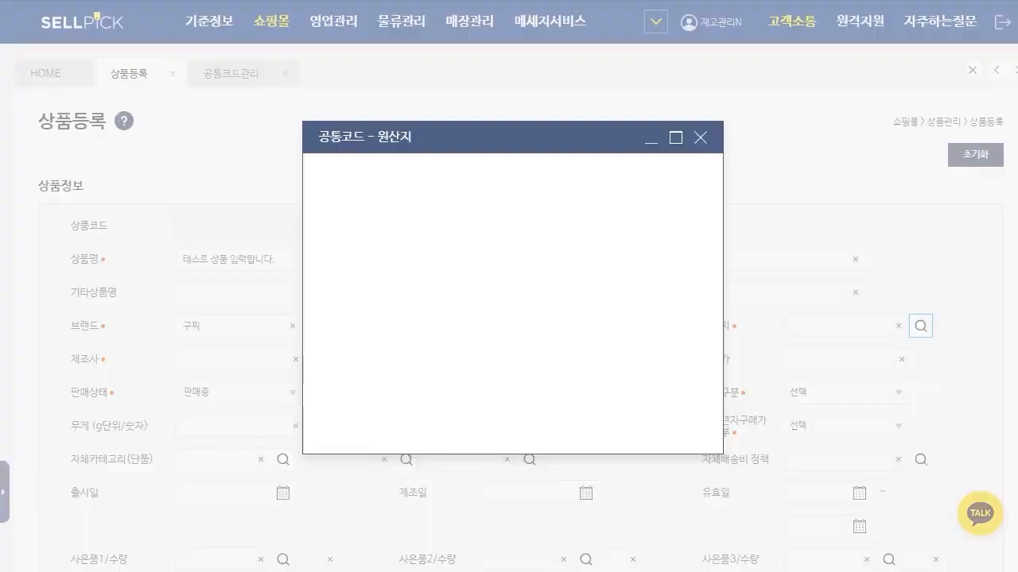
{"action": "double_click", "coordinate": [613, 325]}
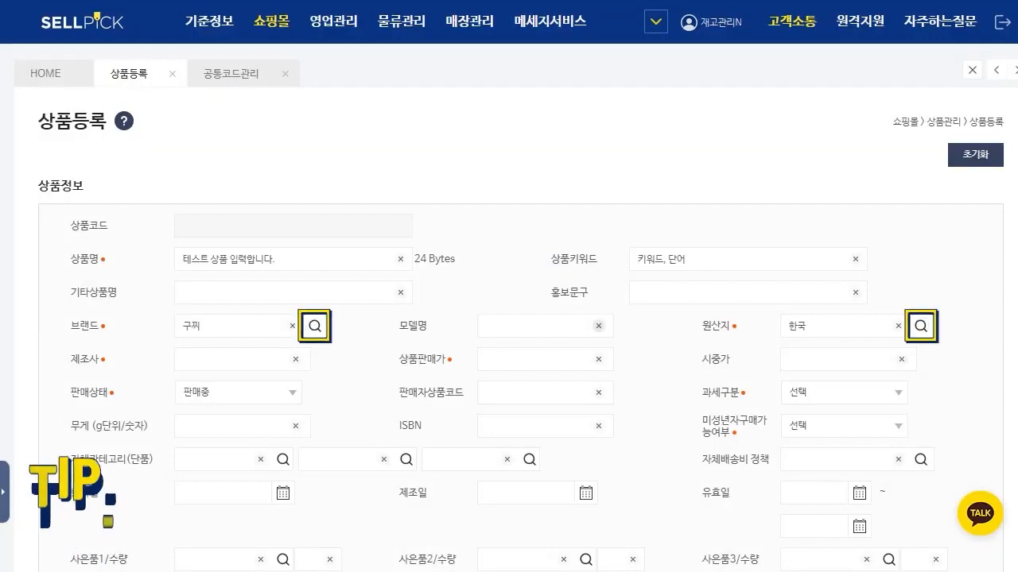
Step: Clear the product's 브랜드 and enter the registered name 구찌 directly
{"action": "left_click", "coordinate": [291, 326]}
{"action": "left_click", "coordinate": [230, 326]}
{"action": "type", "text": "구찌"}
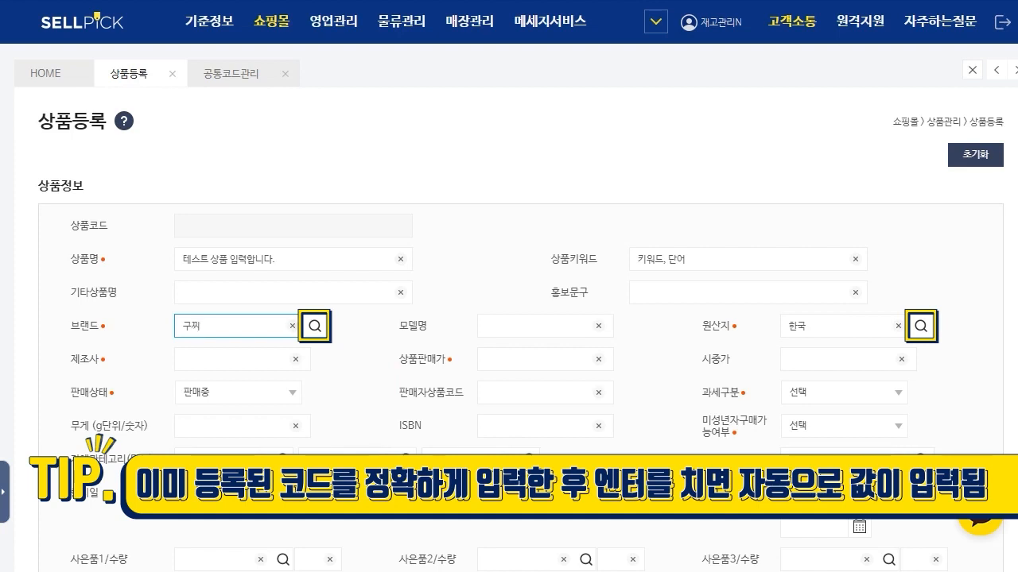
Step: Set the product's 판매상태 to 판매중
{"action": "left_click", "coordinate": [231, 360]}
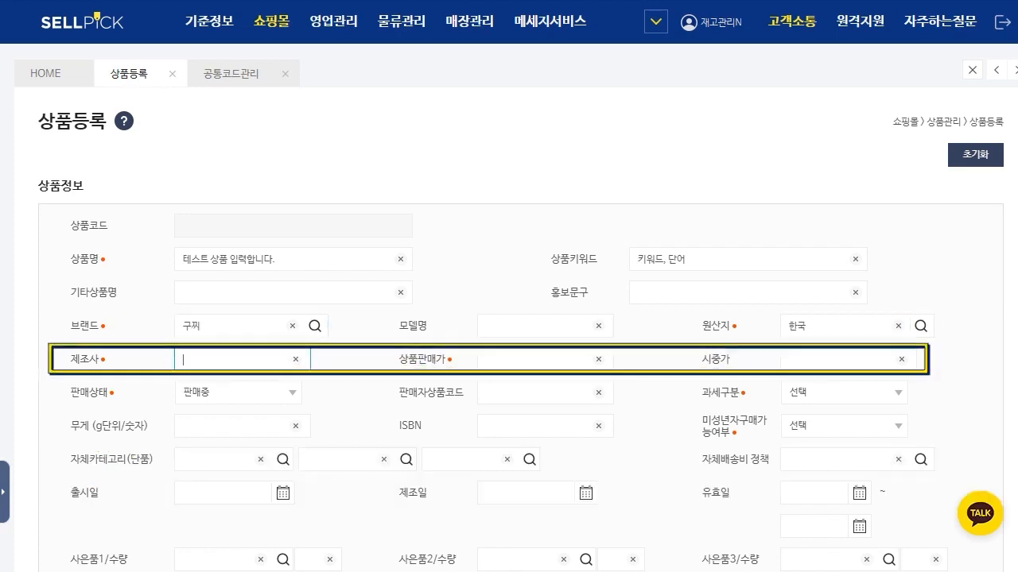
{"action": "double_click", "coordinate": [190, 326]}
{"action": "left_click", "coordinate": [238, 392]}
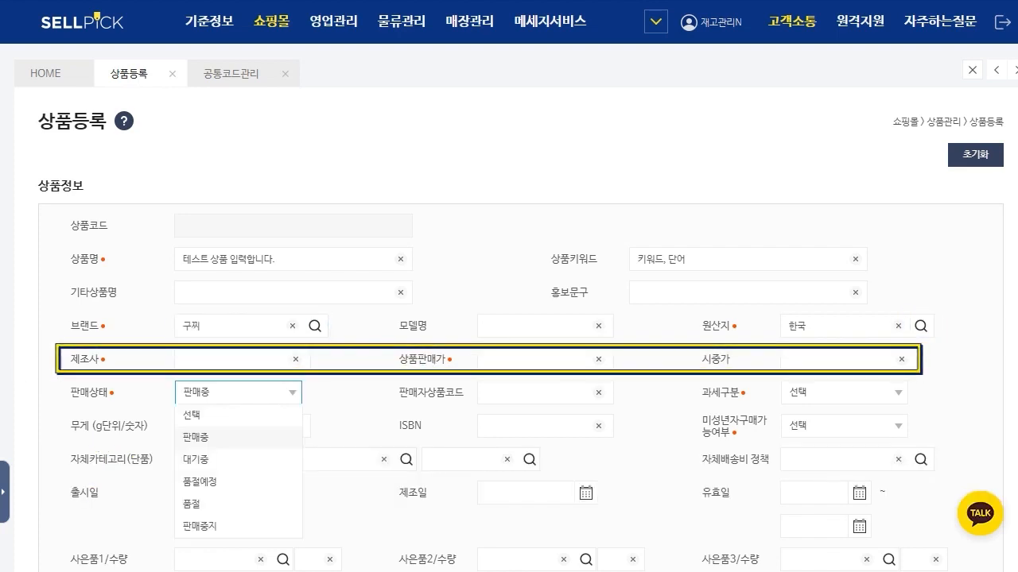
{"action": "left_click", "coordinate": [195, 437]}
Step: Try to replace the product's 브랜드 with 테스트
{"action": "left_click", "coordinate": [190, 326]}
{"action": "double_click", "coordinate": [191, 326]}
{"action": "type", "text": "ㅌㅔ스트"}
{"action": "type", "text": "트"}
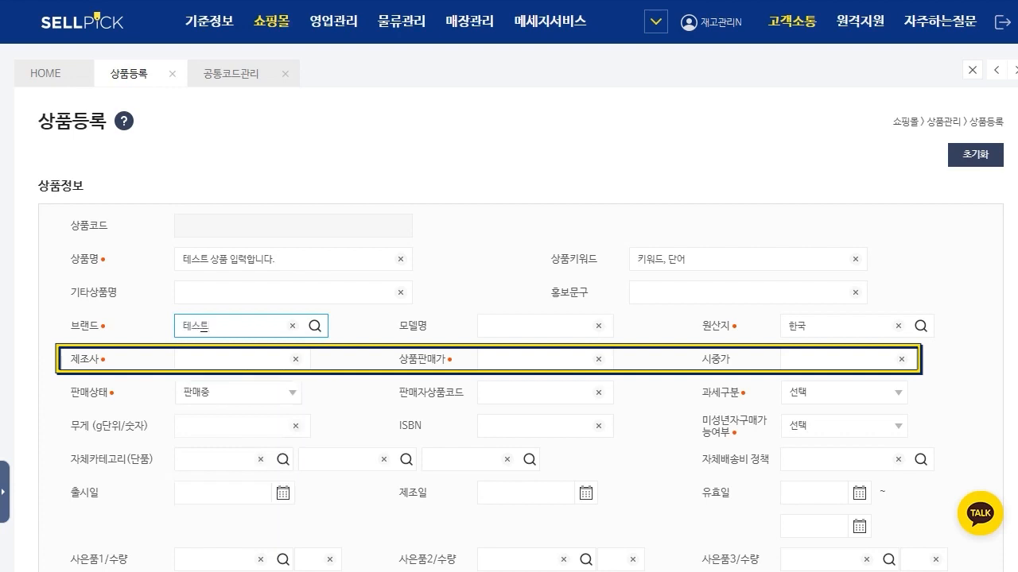
{"action": "key", "text": "Tab"}
Step: Enter 테스트 as the 제조사 and set both 상품판매가 and 시중가 to 50,000
{"action": "type", "text": "테스트"}
{"action": "key", "text": "Tab"}
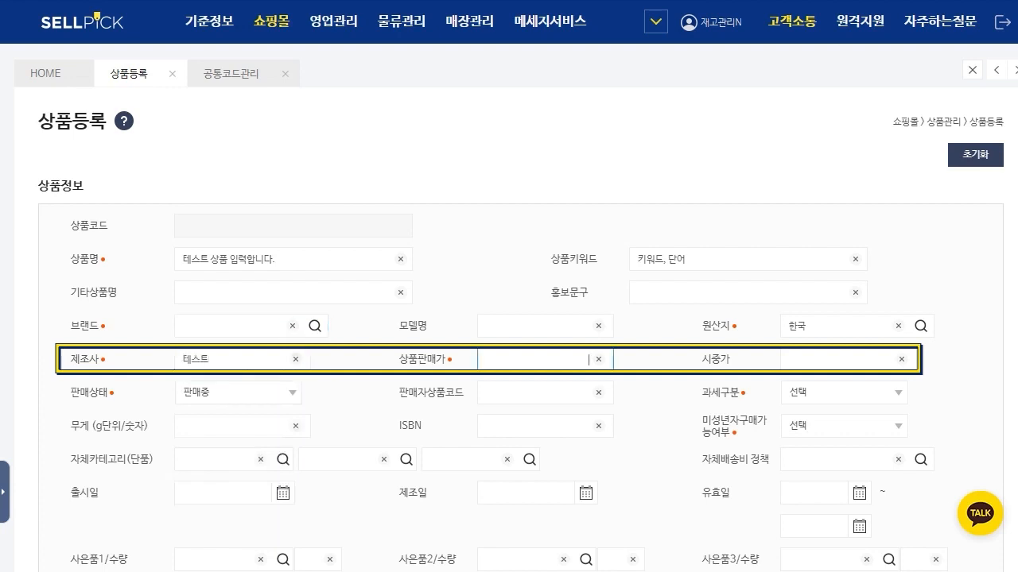
{"action": "type", "text": "500000"}
{"action": "key", "text": "Tab"}
{"action": "type", "text": "50000"}
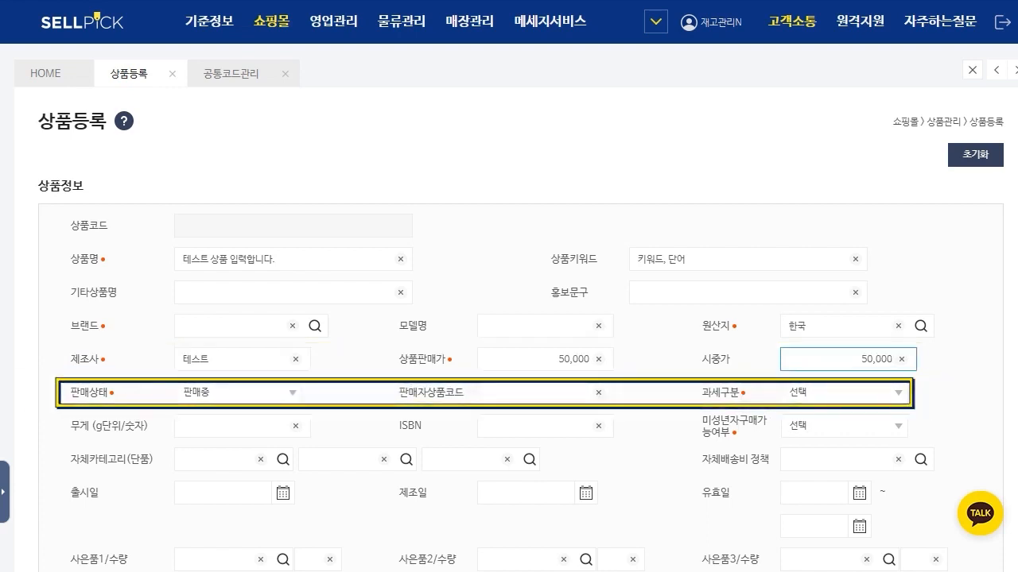
Step: Leave 판매자상품코드 blank, and set 과세구분 to 과세 and 미성년자구매가능여부 to 예
{"action": "double_click", "coordinate": [432, 393]}
{"action": "left_click", "coordinate": [517, 392]}
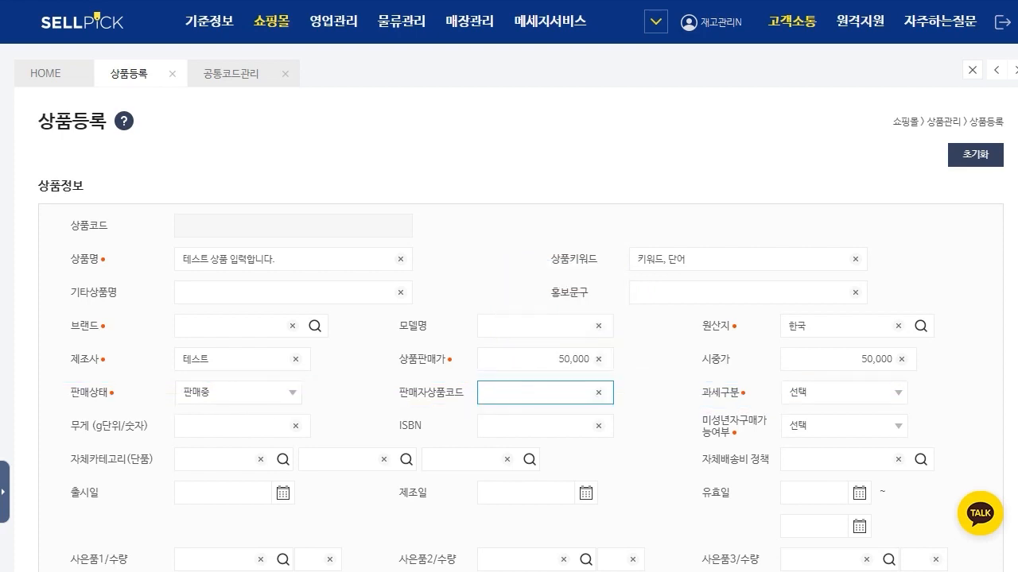
{"action": "left_click", "coordinate": [844, 393]}
{"action": "left_click", "coordinate": [844, 437]}
{"action": "left_click", "coordinate": [844, 427]}
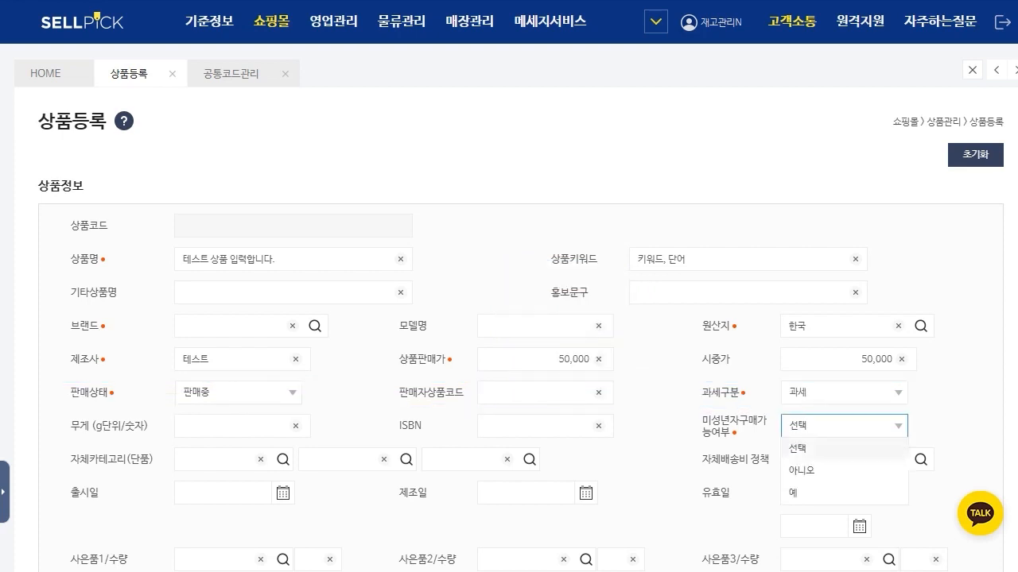
{"action": "left_click", "coordinate": [844, 493]}
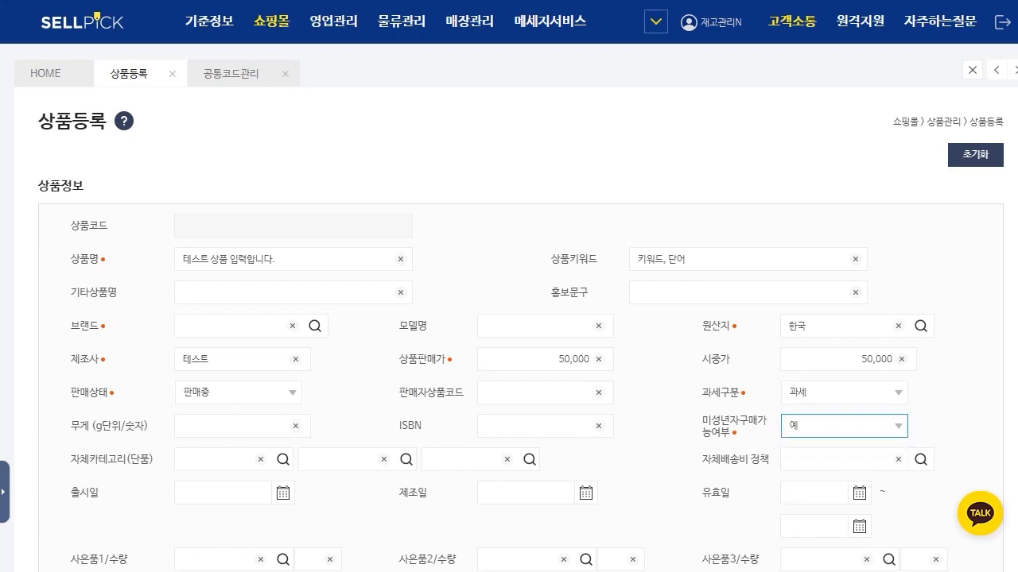
Step: Look up the registered 대분류, 중분류 and 소분류 categories in 단품카테고리관리, and return to 상품등록
{"action": "scroll", "coordinate": [509, 318], "scroll_direction": "down", "scroll_amount": 1}
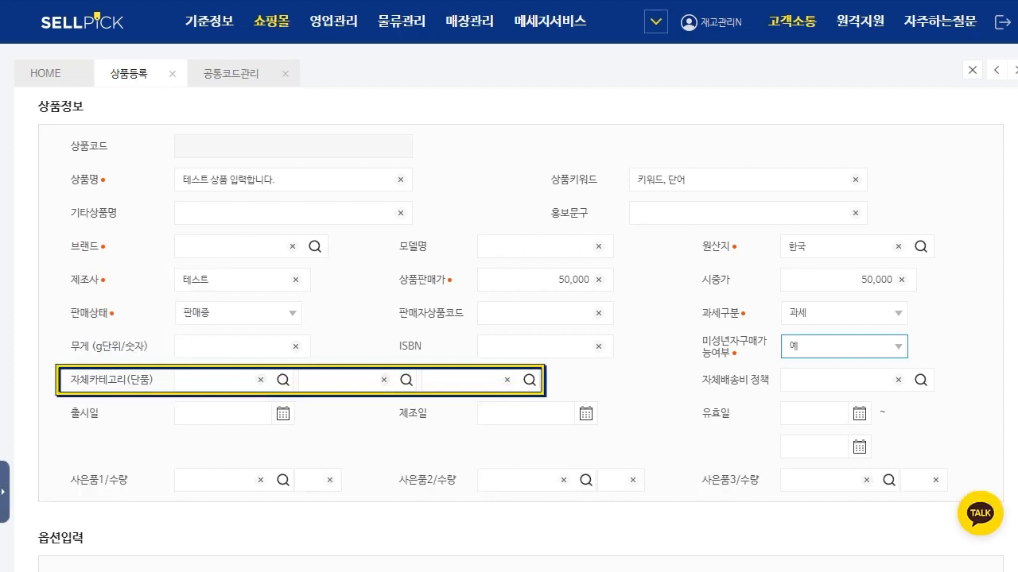
{"action": "left_click", "coordinate": [209, 22]}
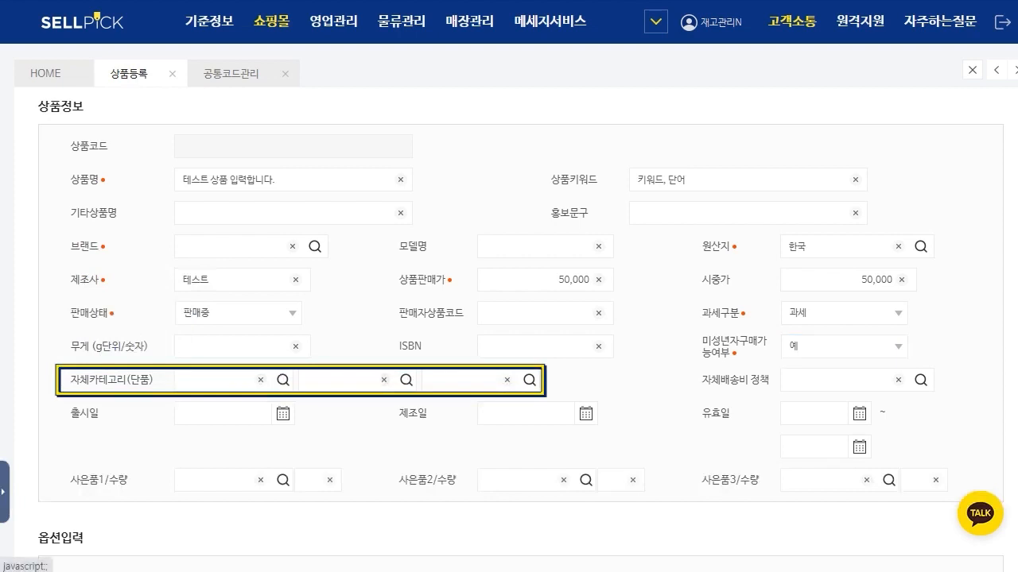
{"action": "left_click", "coordinate": [83, 141]}
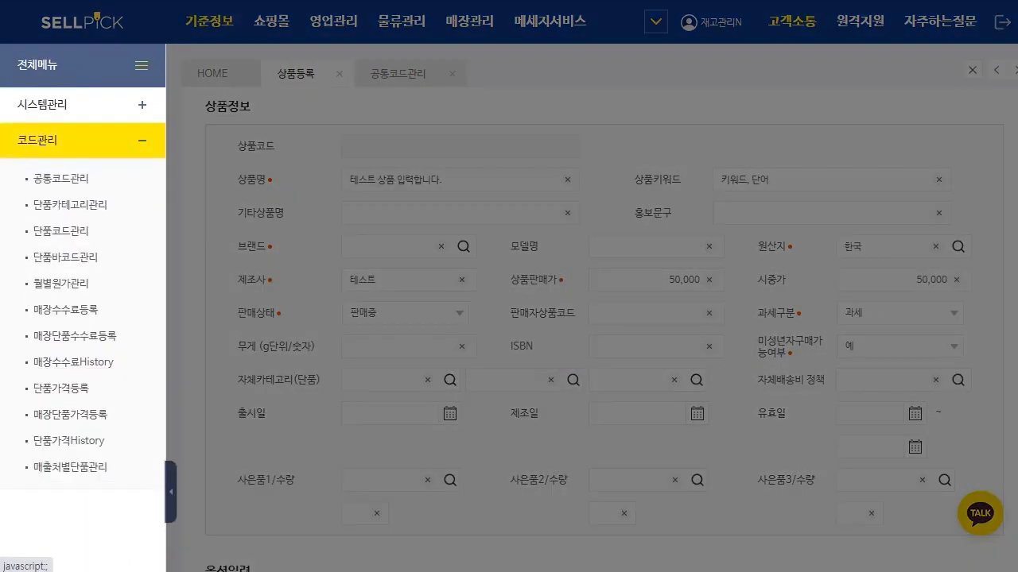
{"action": "left_click", "coordinate": [70, 205]}
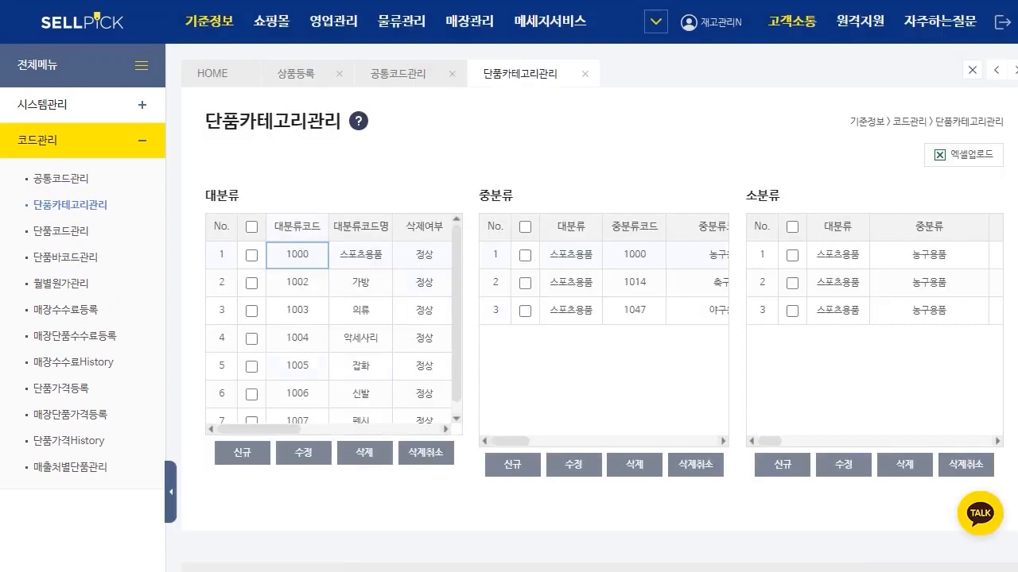
{"action": "left_click", "coordinate": [296, 74]}
{"action": "left_click", "coordinate": [170, 492]}
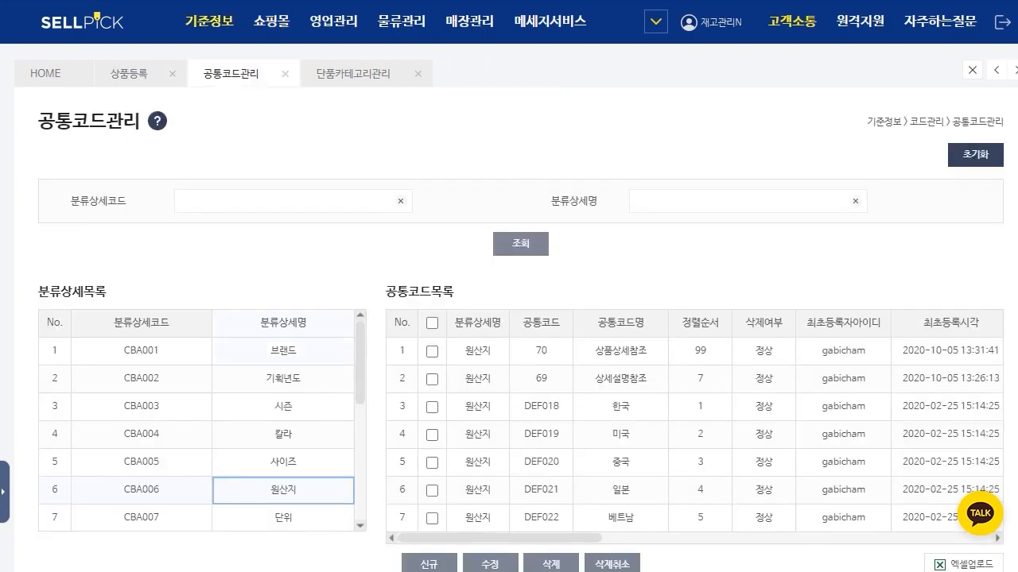
Step: Look up the common codes registered for 자체배송비정책 in 공통코드관리
{"action": "scroll", "coordinate": [283, 434], "scroll_direction": "down", "scroll_amount": 6}
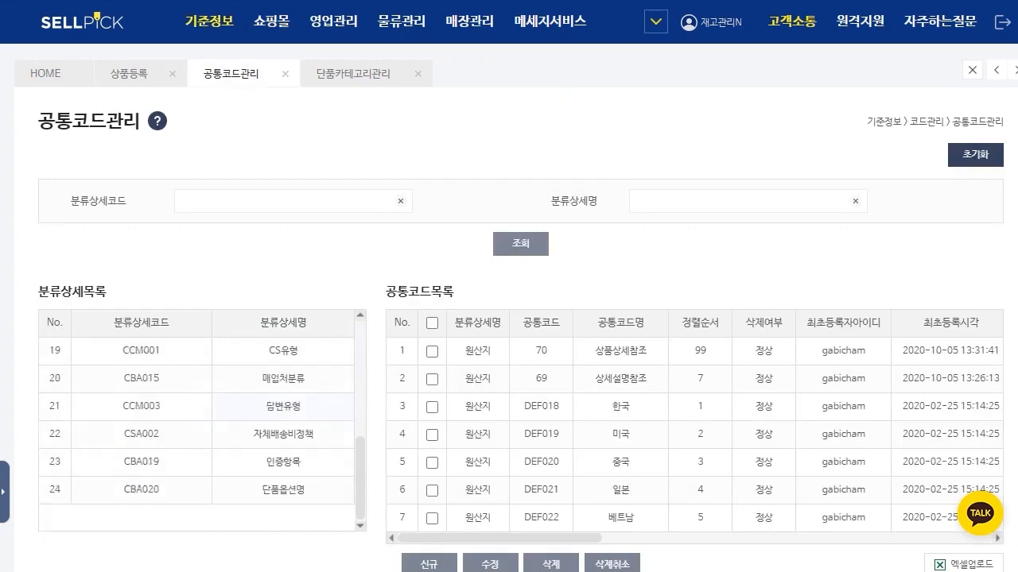
{"action": "left_click", "coordinate": [283, 434]}
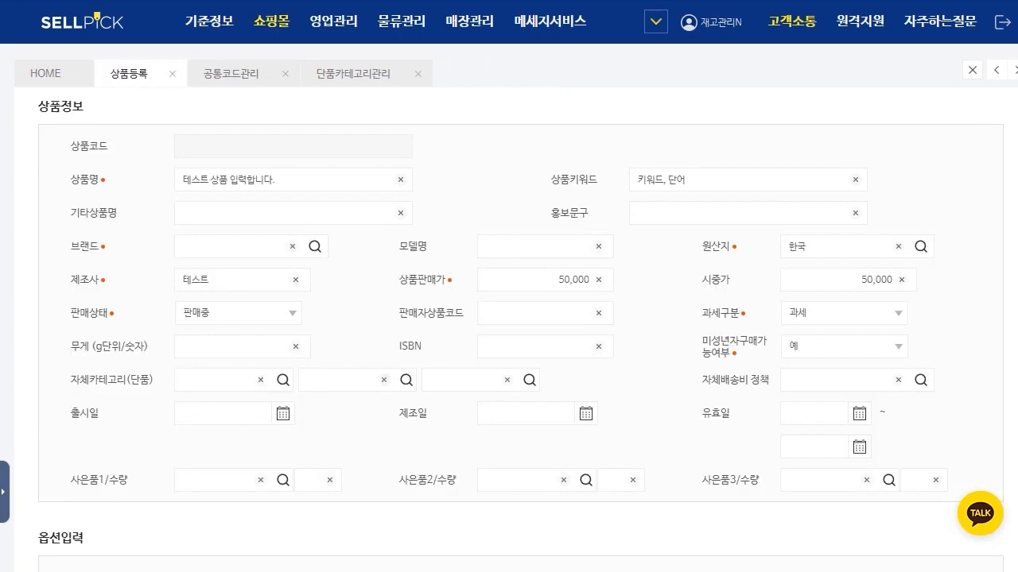
Step: Enable both 색상 and 사이즈 in the 색상/사이즈 간편입력 row of 옵션입력
{"action": "scroll", "coordinate": [521, 323], "scroll_direction": "down", "scroll_amount": 1}
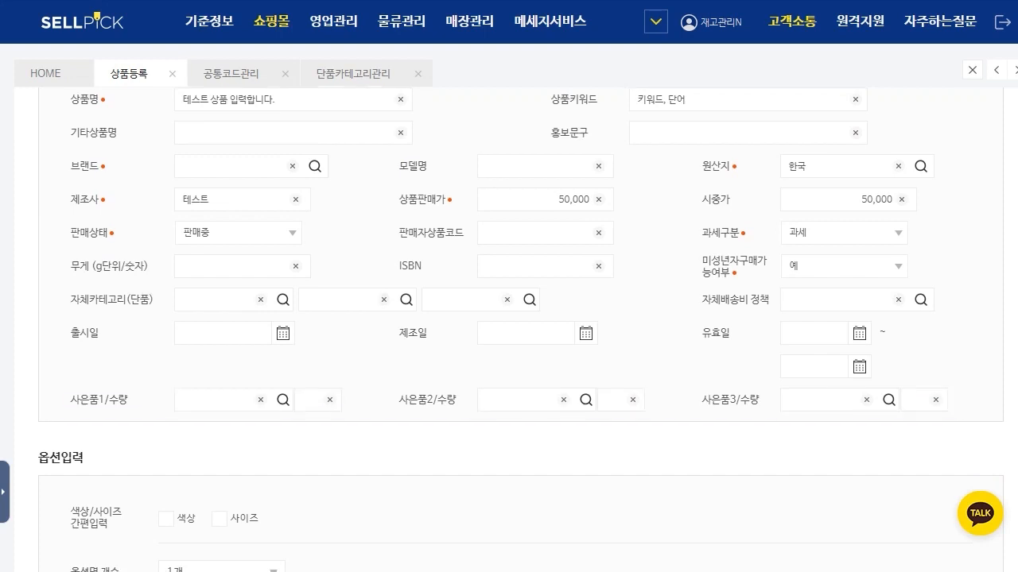
{"action": "scroll", "coordinate": [509, 318], "scroll_direction": "down", "scroll_amount": 2}
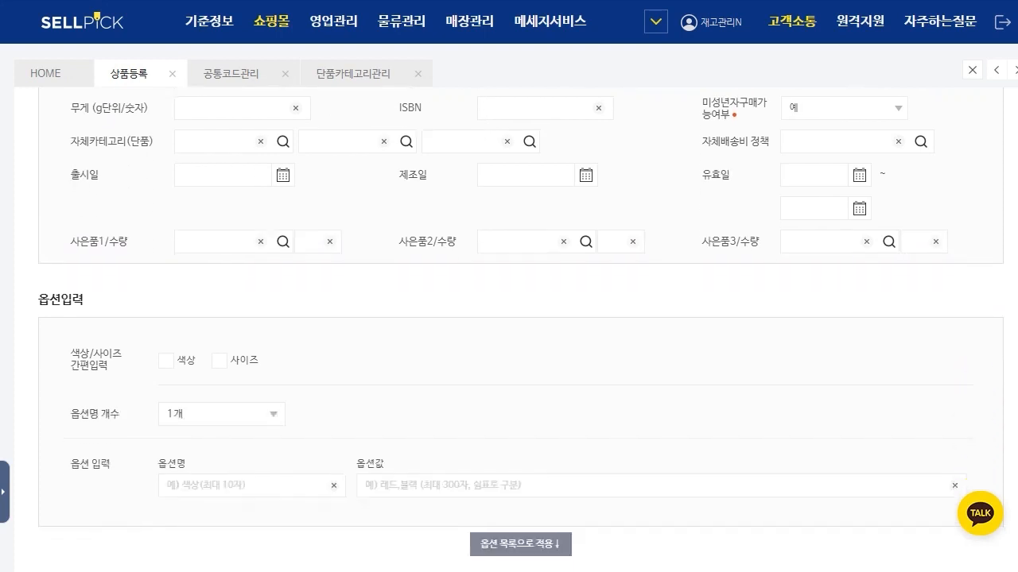
{"action": "scroll", "coordinate": [509, 318], "scroll_direction": "down", "scroll_amount": 1}
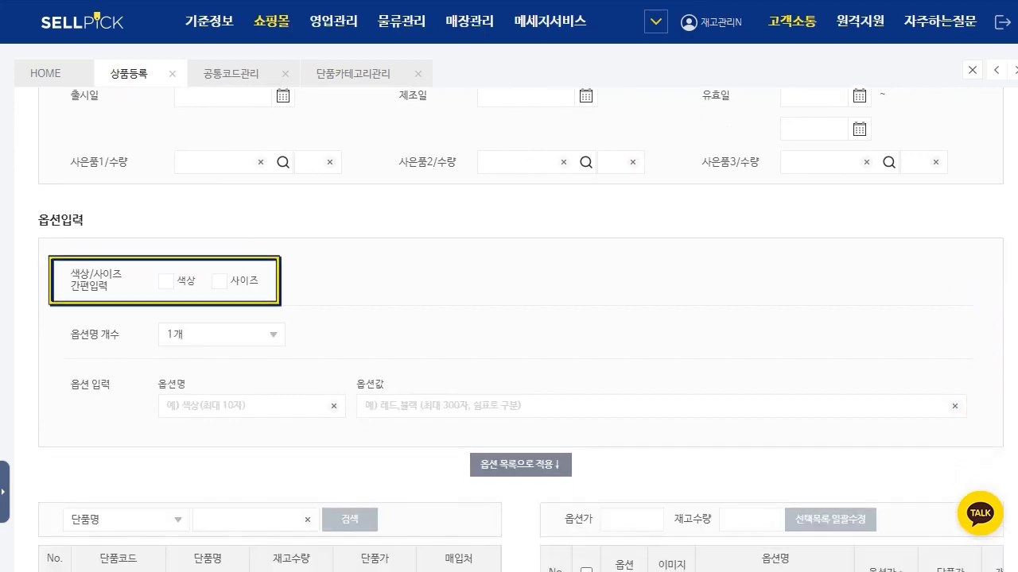
{"action": "left_click", "coordinate": [166, 281]}
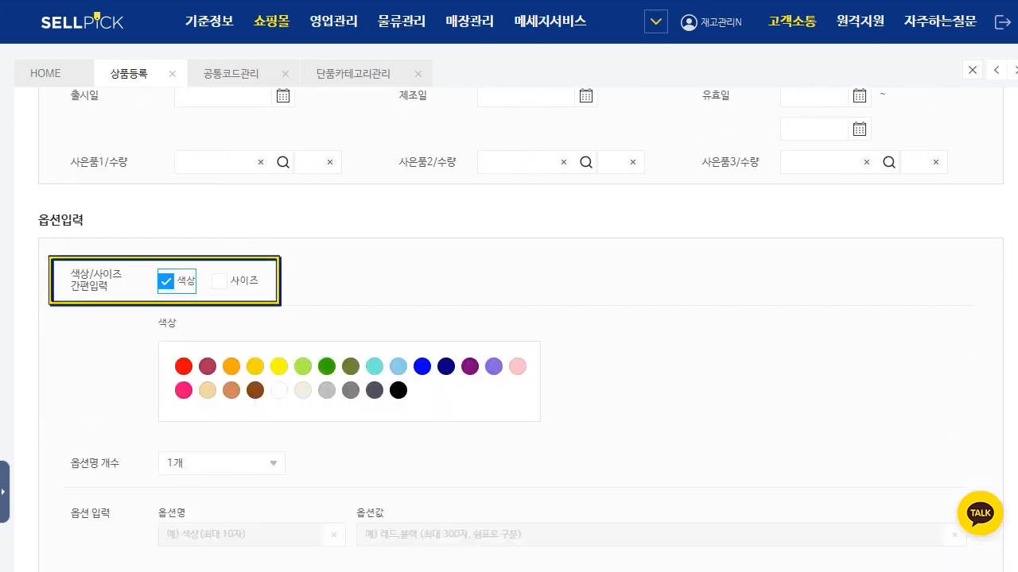
{"action": "left_click", "coordinate": [220, 281]}
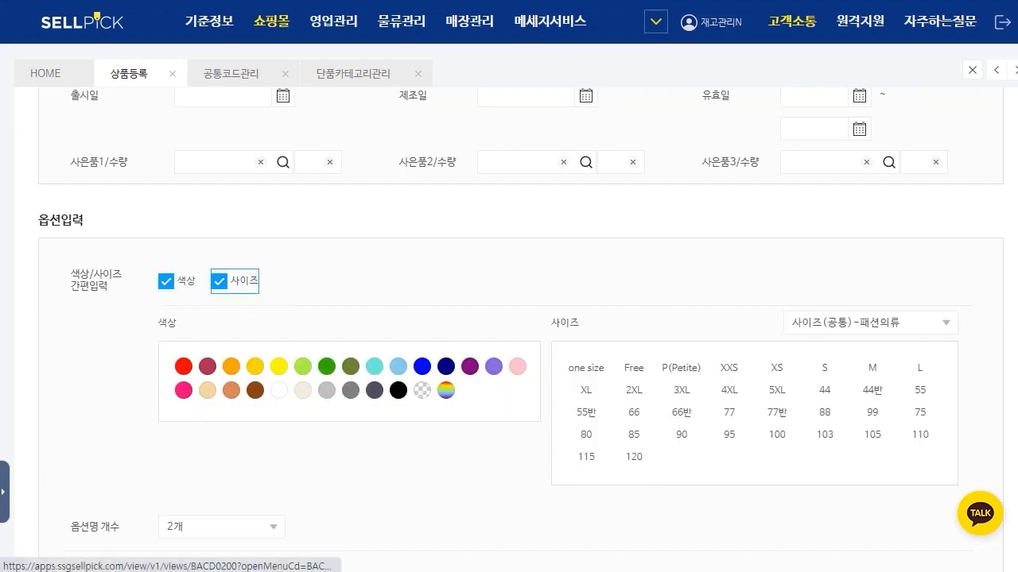
Step: Choose the colours 그린 and 카키 and the sizes 4XL and 5XL as product options
{"action": "left_click", "coordinate": [327, 366]}
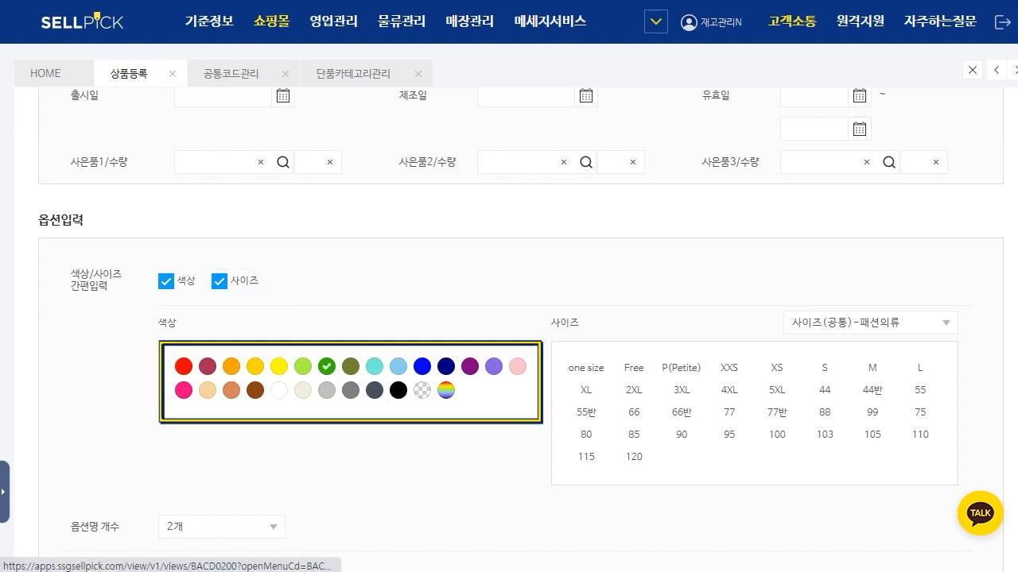
{"action": "left_click", "coordinate": [351, 367]}
{"action": "left_click", "coordinate": [914, 323]}
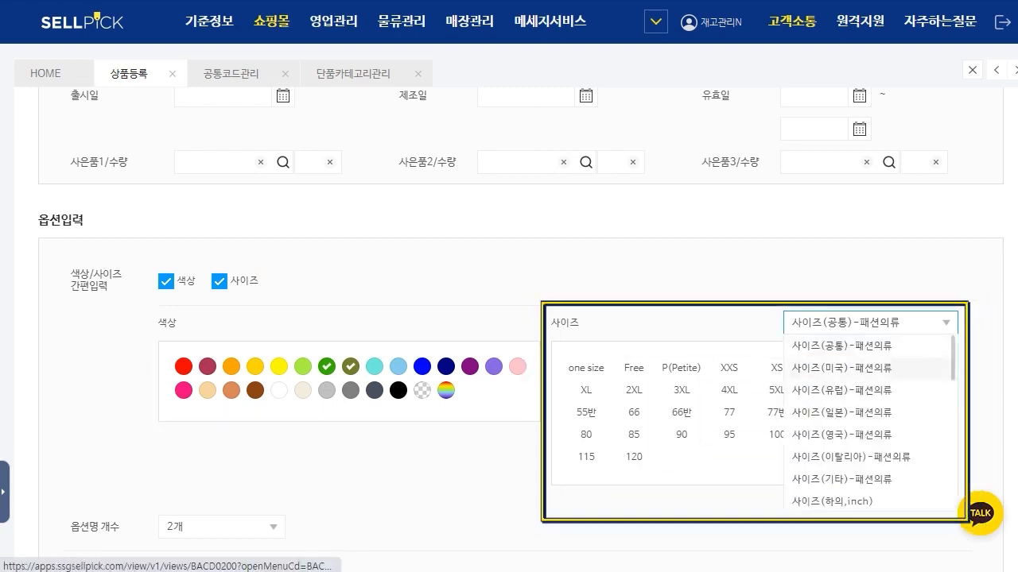
{"action": "left_click", "coordinate": [729, 390]}
{"action": "left_click", "coordinate": [769, 390]}
Step: Apply the 그린/카키 and 4XL/5XL options to the option list and review the generated combinations
{"action": "scroll", "coordinate": [769, 391], "scroll_direction": "down", "scroll_amount": 3}
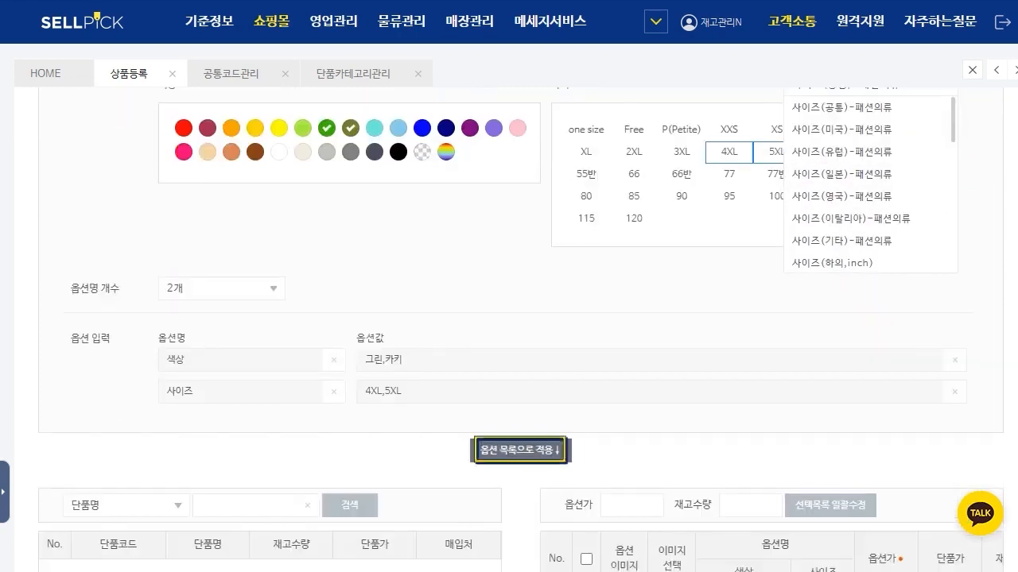
{"action": "left_click", "coordinate": [520, 450]}
{"action": "scroll", "coordinate": [520, 450], "scroll_direction": "down", "scroll_amount": 2}
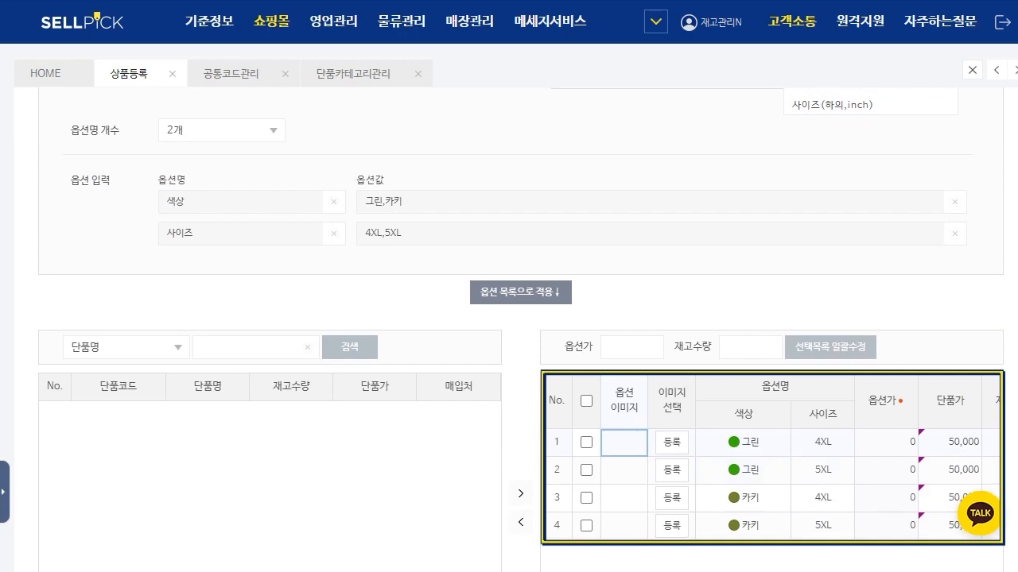
{"action": "scroll", "coordinate": [520, 330], "scroll_direction": "up", "scroll_amount": 1}
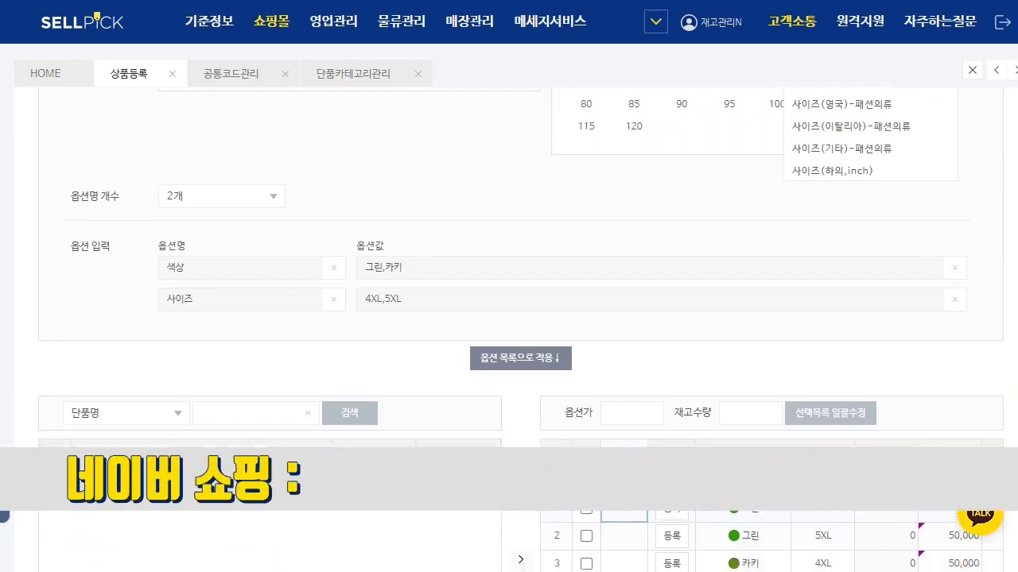
{"action": "scroll", "coordinate": [519, 318], "scroll_direction": "down", "scroll_amount": 2}
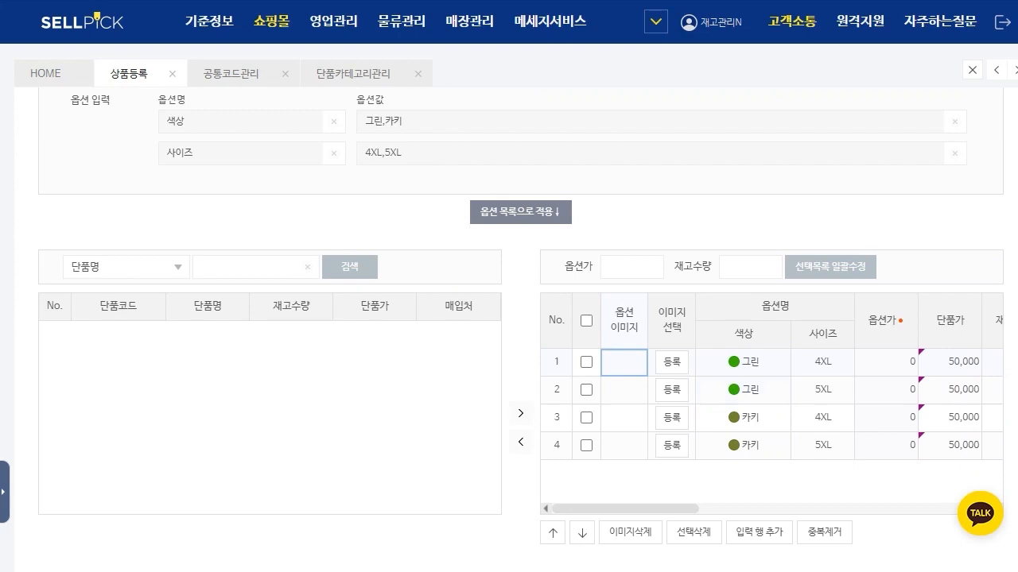
Step: Turn off 색상 and 사이즈 간편입력, confirming deletion of the options entered that way
{"action": "scroll", "coordinate": [521, 329], "scroll_direction": "up", "scroll_amount": 4}
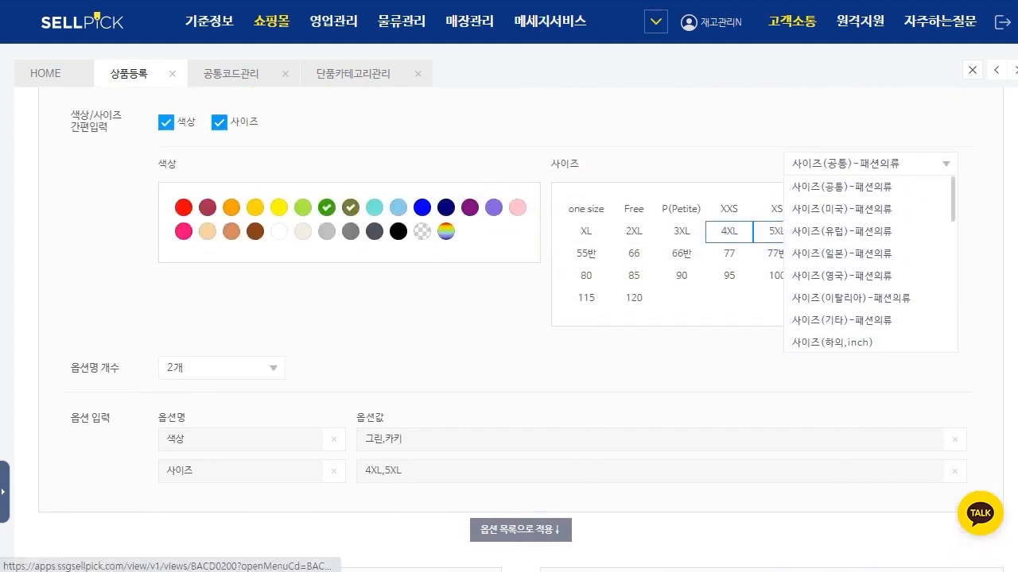
{"action": "left_click", "coordinate": [166, 123]}
{"action": "left_click", "coordinate": [491, 397]}
{"action": "left_click", "coordinate": [219, 123]}
{"action": "left_click", "coordinate": [491, 398]}
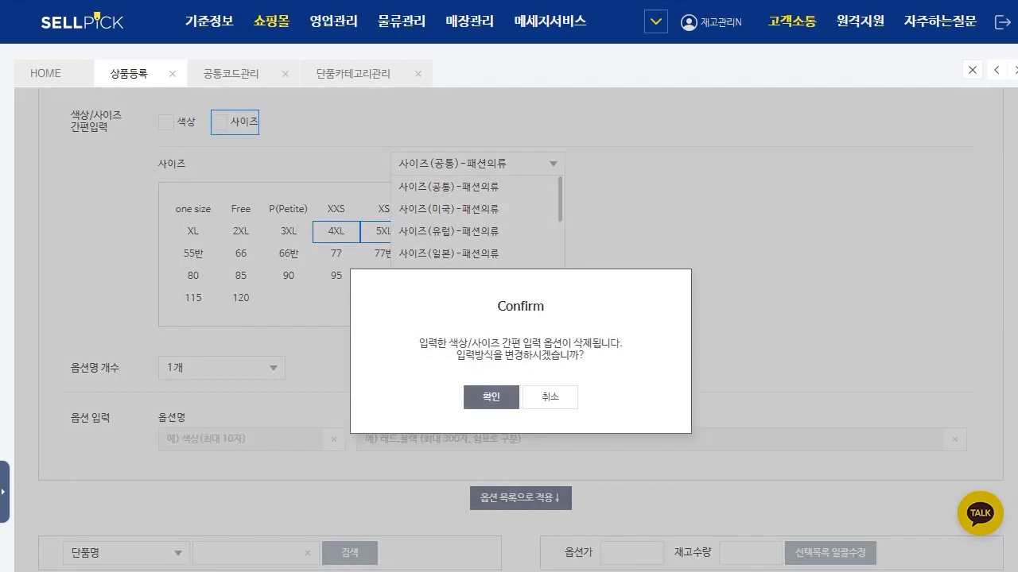
Step: Set 옵션명 개수 to 2개 for manual entry of option names and values
{"action": "left_click", "coordinate": [222, 176]}
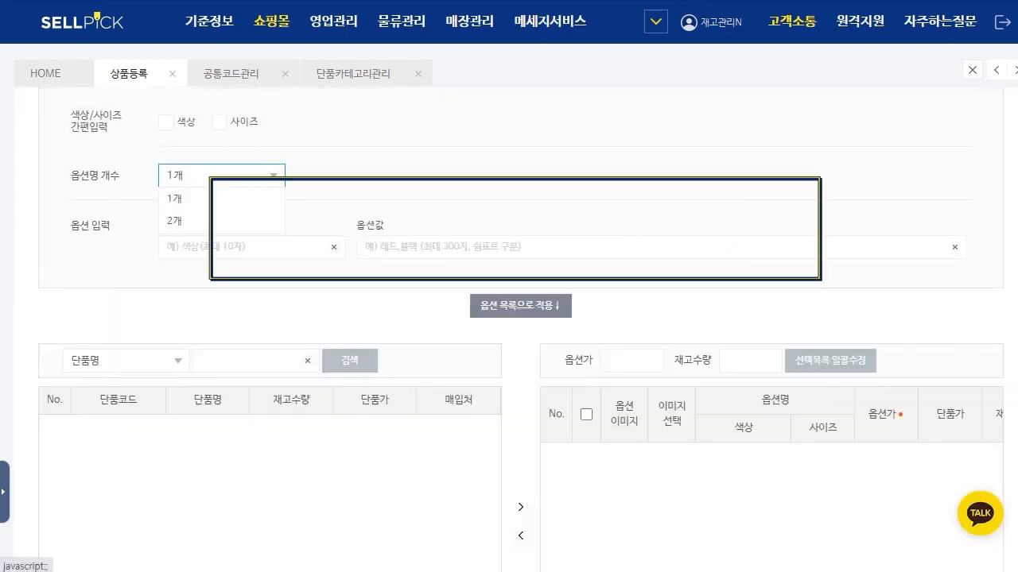
{"action": "left_click", "coordinate": [222, 221]}
{"action": "left_click", "coordinate": [246, 247]}
{"action": "left_click", "coordinate": [246, 279]}
{"action": "left_click", "coordinate": [443, 247]}
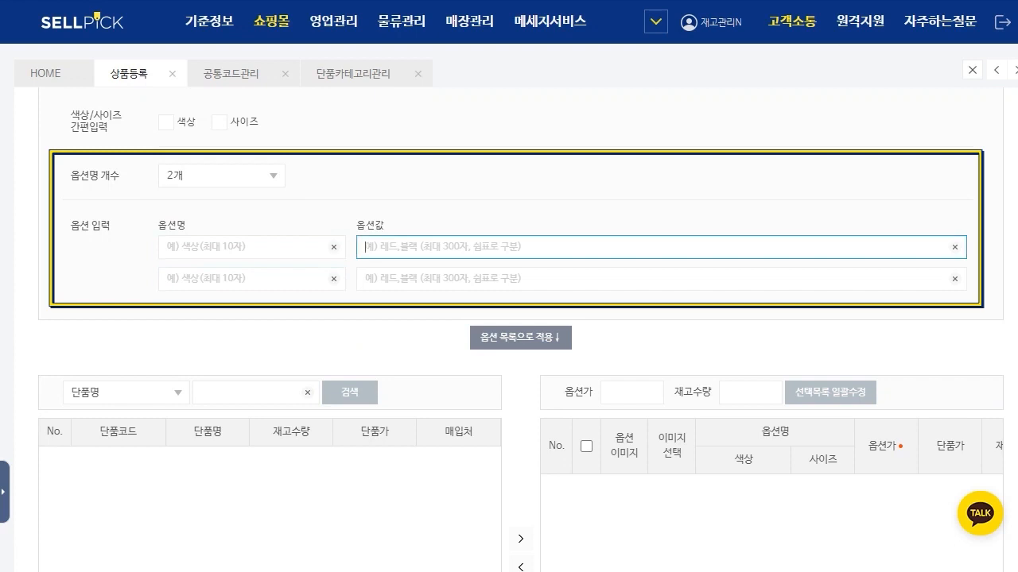
Step: Re-enable 색상 and 사이즈 간편입력 with the size one size, and apply the options to the list
{"action": "scroll", "coordinate": [521, 318], "scroll_direction": "up", "scroll_amount": 1}
{"action": "left_click", "coordinate": [166, 202]}
{"action": "left_click", "coordinate": [219, 202]}
{"action": "left_click", "coordinate": [586, 289]}
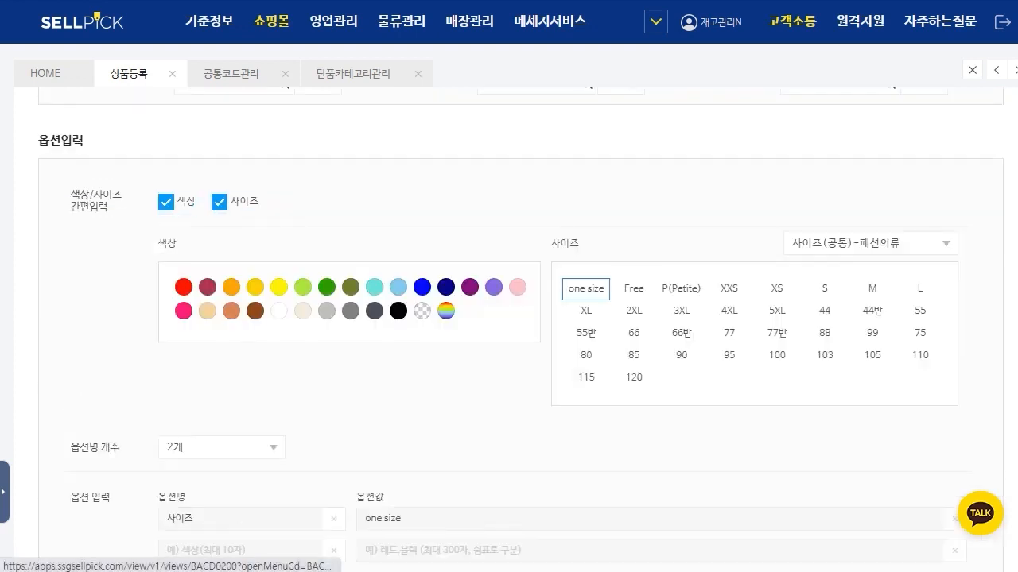
{"action": "scroll", "coordinate": [628, 377], "scroll_direction": "down", "scroll_amount": 2}
{"action": "left_click", "coordinate": [520, 449]}
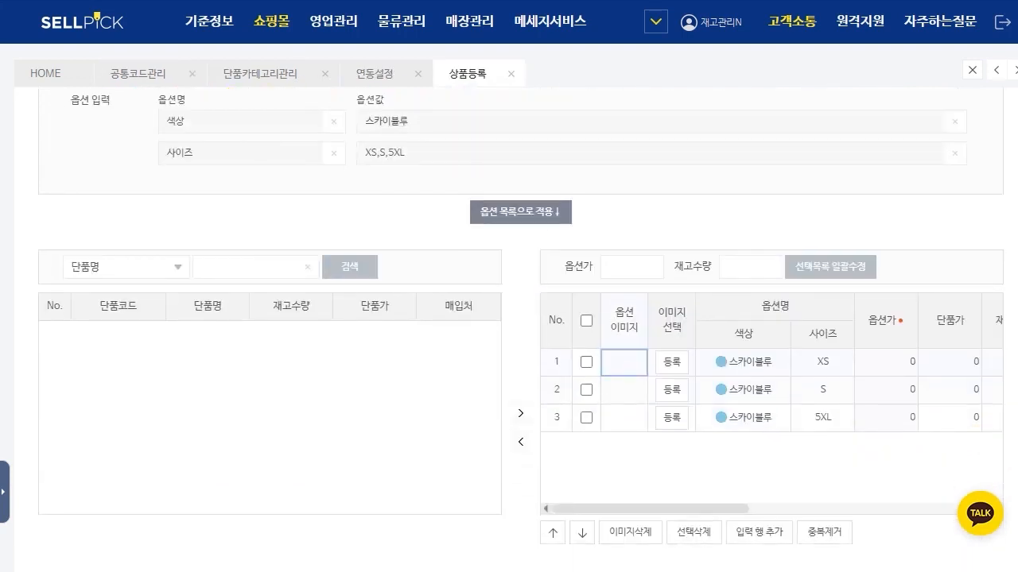
Step: Set 재고수량 to 50 for all listed 스카이블루 options with the bulk edit
{"action": "left_click", "coordinate": [749, 267]}
{"action": "type", "text": "50"}
{"action": "left_click", "coordinate": [586, 321]}
{"action": "left_click", "coordinate": [830, 267]}
{"action": "mouse_move", "coordinate": [667, 509]}
{"action": "left_mouse_down"}
{"action": "mouse_move", "coordinate": [857, 509]}
{"action": "mouse_move", "coordinate": [676, 521]}
{"action": "left_mouse_up"}
{"action": "left_click_drag", "start_coordinate": [827, 508], "coordinate": [663, 509]}
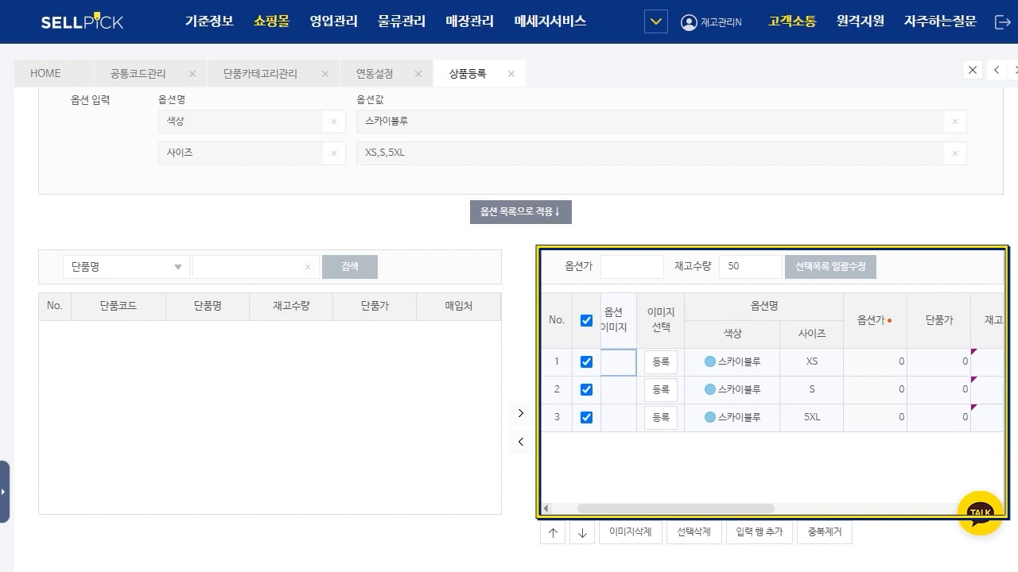
Step: Set the 품목고시 item to (1) 의류 and fill all its entries with 상품상세참조
{"action": "scroll", "coordinate": [520, 330], "scroll_direction": "down", "scroll_amount": 5}
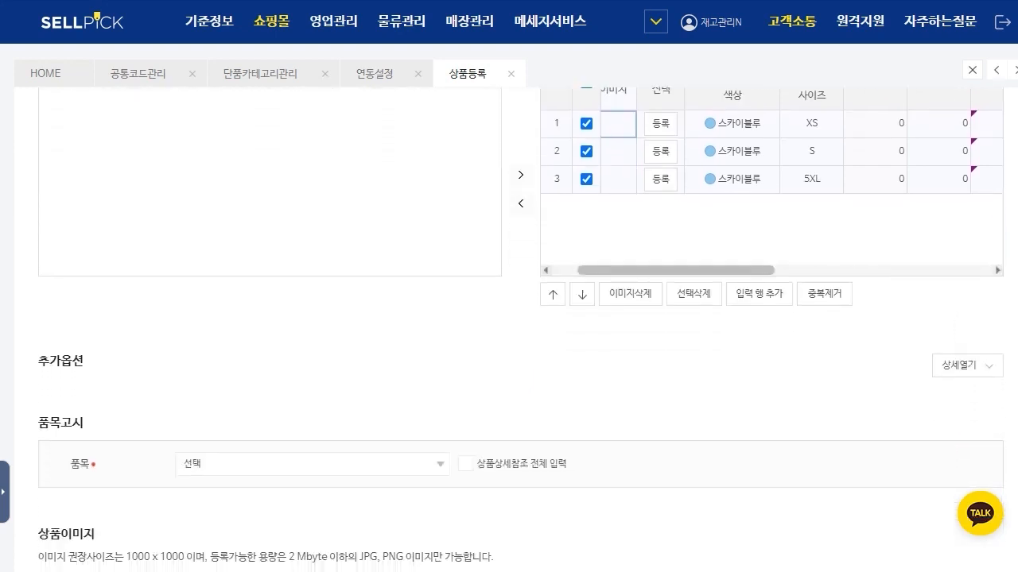
{"action": "left_click", "coordinate": [310, 224]}
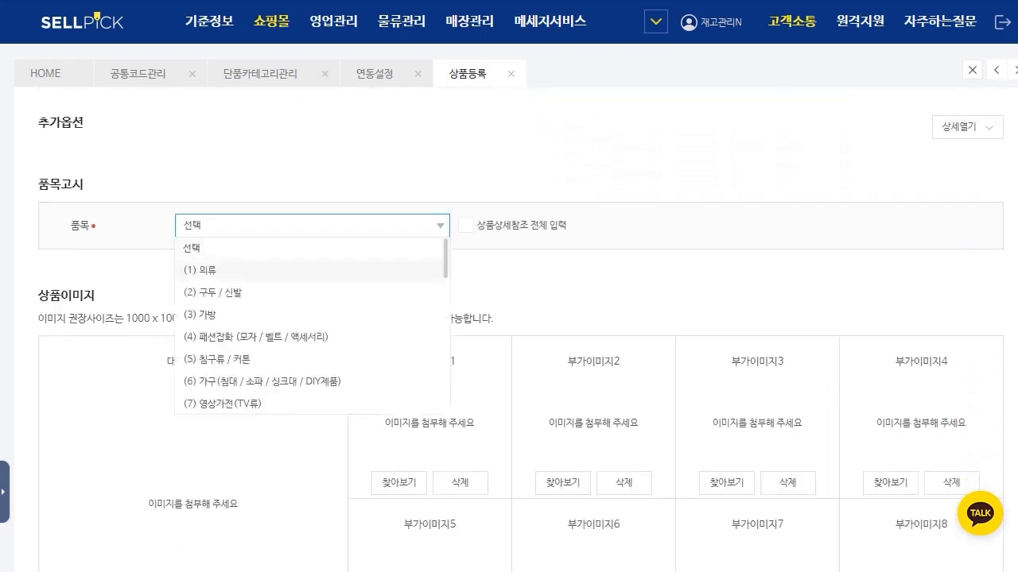
{"action": "left_click", "coordinate": [207, 268]}
{"action": "left_click", "coordinate": [466, 224]}
{"action": "scroll", "coordinate": [466, 224], "scroll_direction": "down", "scroll_amount": 1}
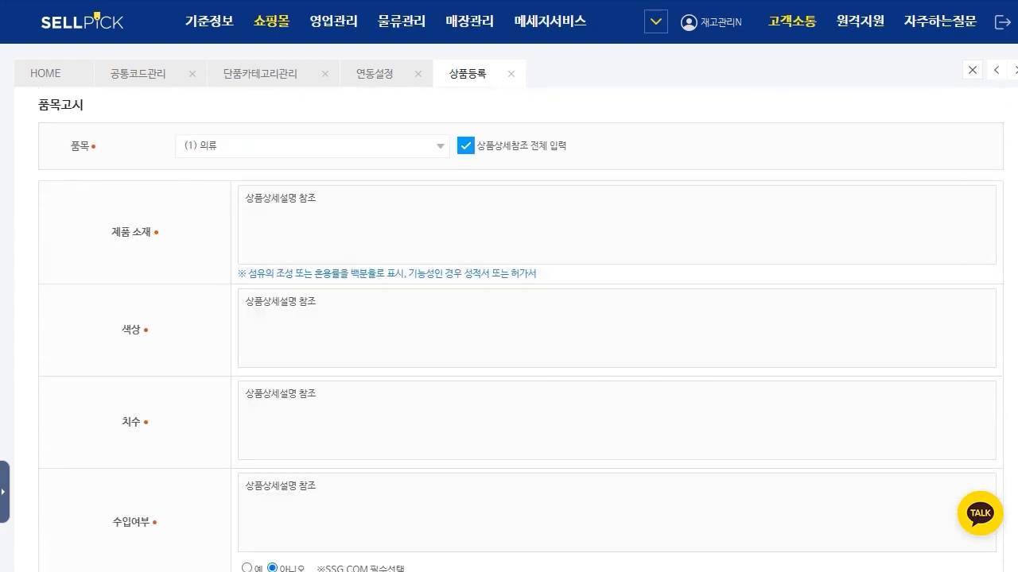
Step: Review the 상품이미지 slots with their size guidance and the 위매프 리스팅이미지 slot under 쇼핑몰 전용 상품이미지
{"action": "scroll", "coordinate": [520, 330], "scroll_direction": "down", "scroll_amount": 7}
{"action": "scroll", "coordinate": [521, 330], "scroll_direction": "down", "scroll_amount": 8}
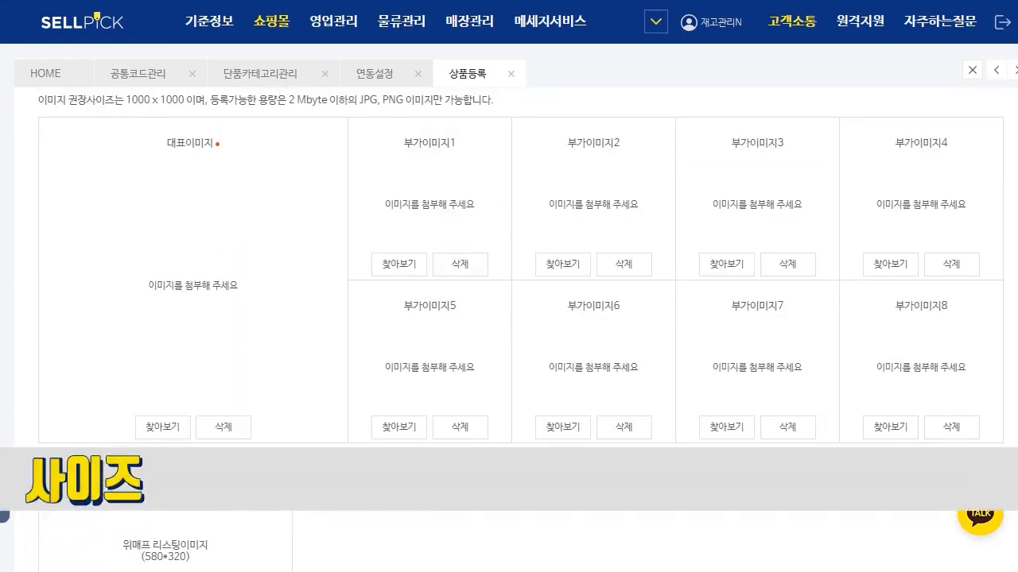
{"action": "scroll", "coordinate": [521, 329], "scroll_direction": "up", "scroll_amount": 1}
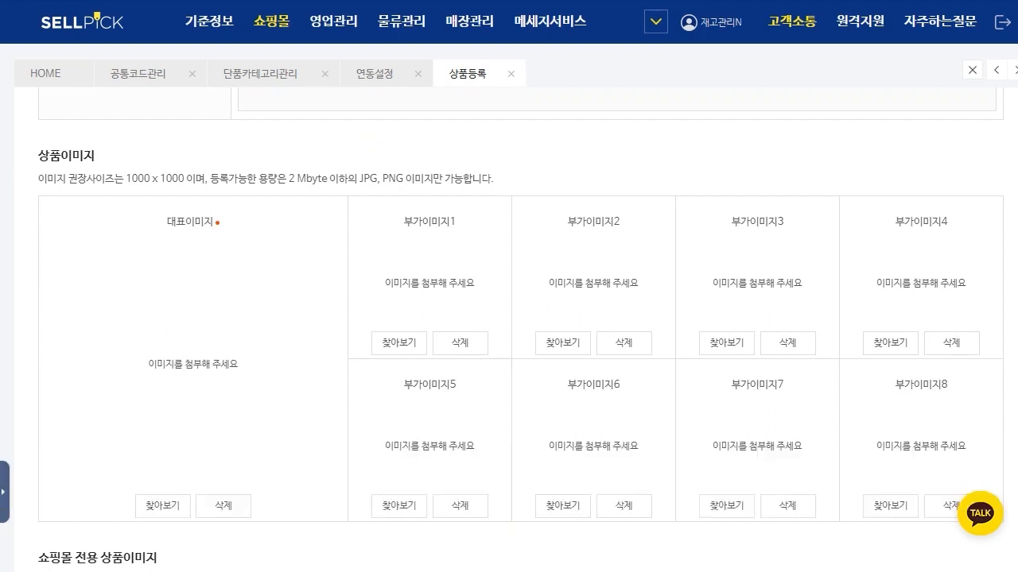
{"action": "scroll", "coordinate": [521, 330], "scroll_direction": "down", "scroll_amount": 1}
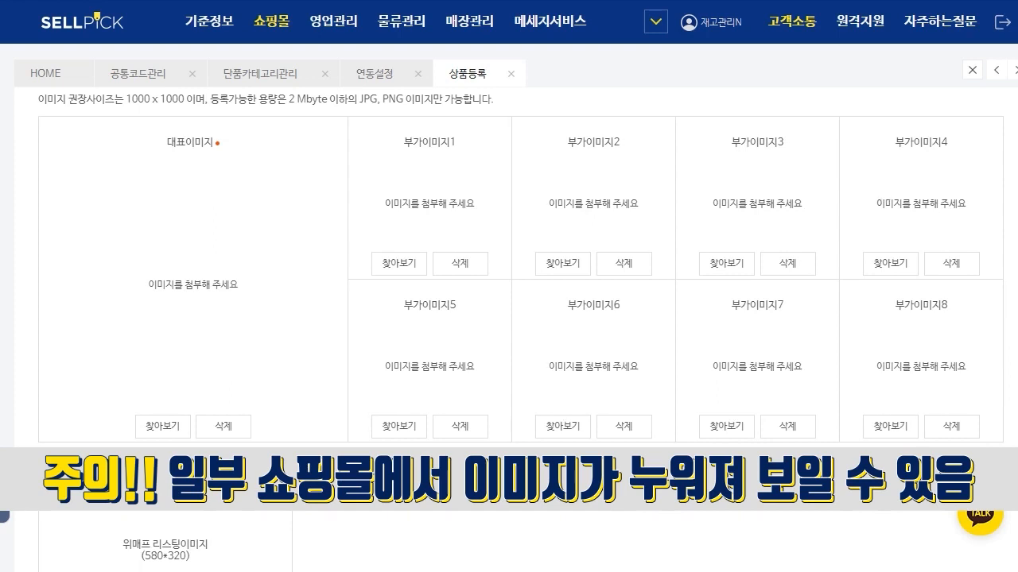
{"action": "scroll", "coordinate": [521, 324], "scroll_direction": "down", "scroll_amount": 1}
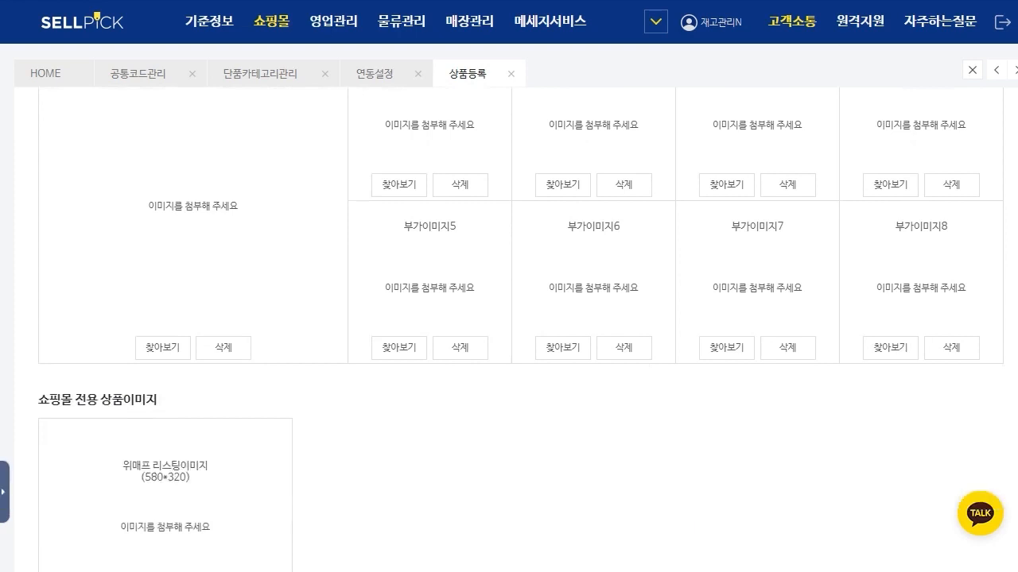
{"action": "scroll", "coordinate": [521, 324], "scroll_direction": "down", "scroll_amount": 1}
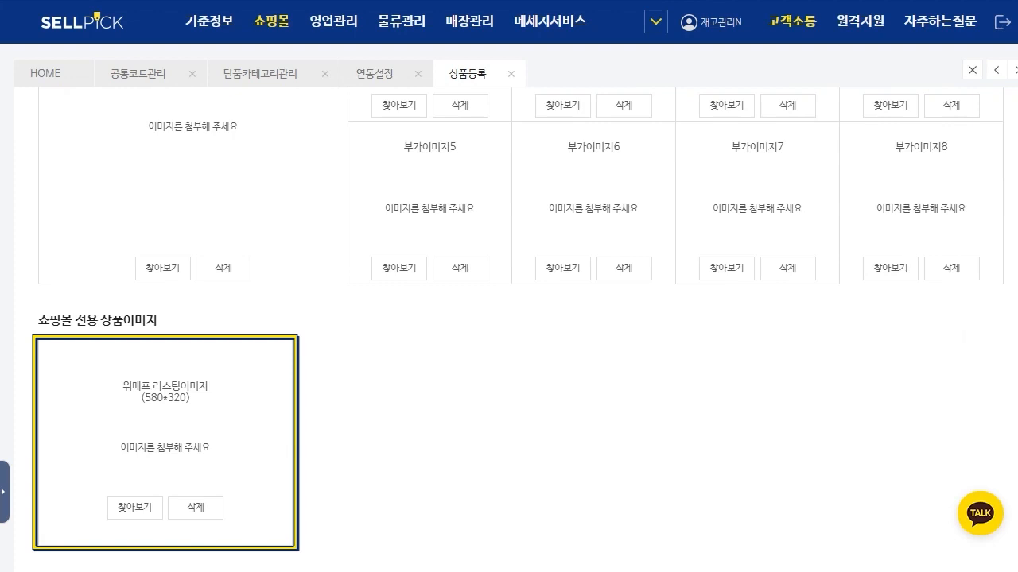
{"action": "left_click_drag", "start_coordinate": [141, 398], "coordinate": [191, 399]}
{"action": "left_click", "coordinate": [193, 402]}
{"action": "scroll", "coordinate": [521, 329], "scroll_direction": "down", "scroll_amount": 3}
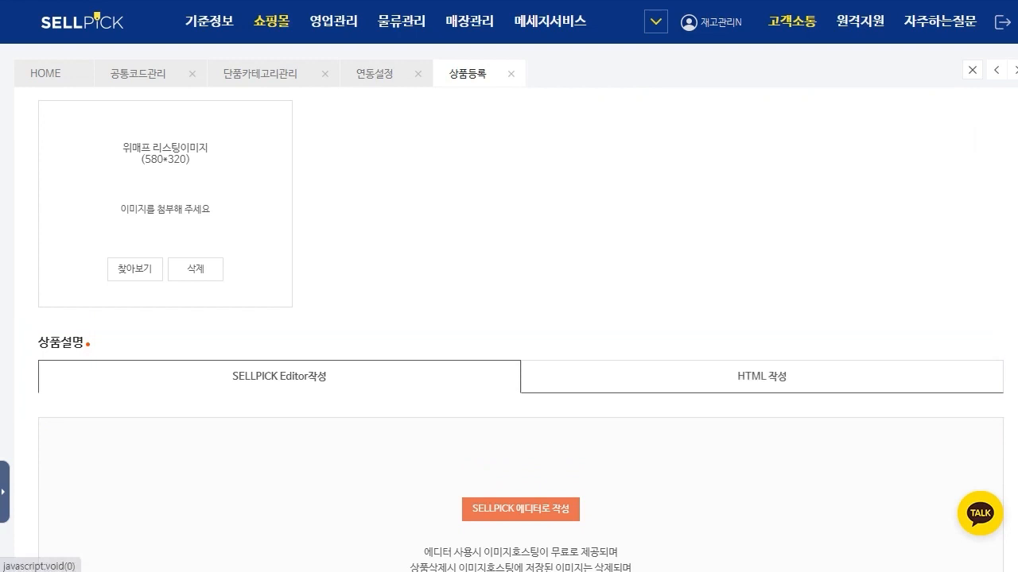
Step: Examine the HTML 작성 mode of 상품설명 and its source code area
{"action": "left_click", "coordinate": [762, 376]}
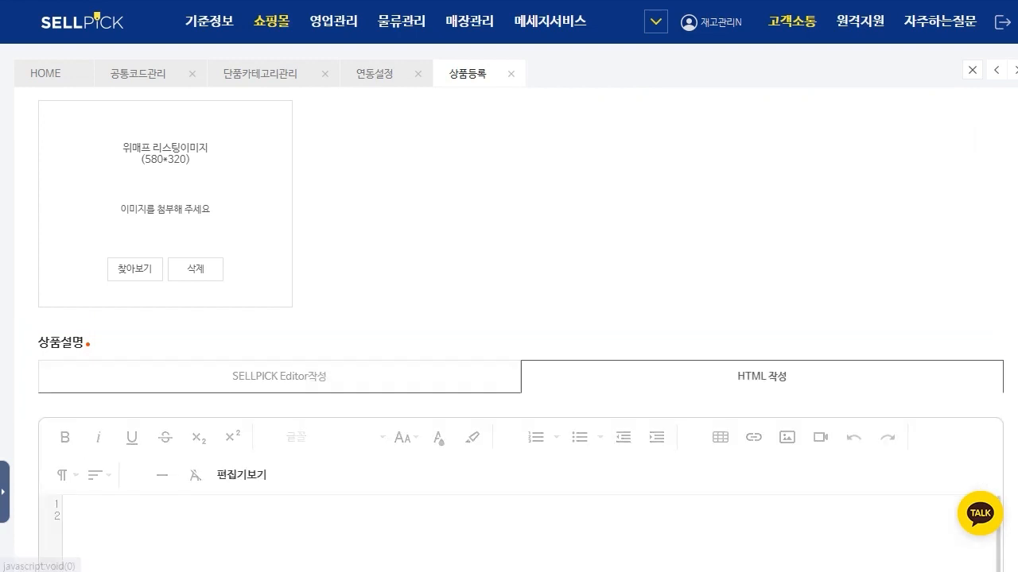
{"action": "scroll", "coordinate": [520, 357], "scroll_direction": "down", "scroll_amount": 1}
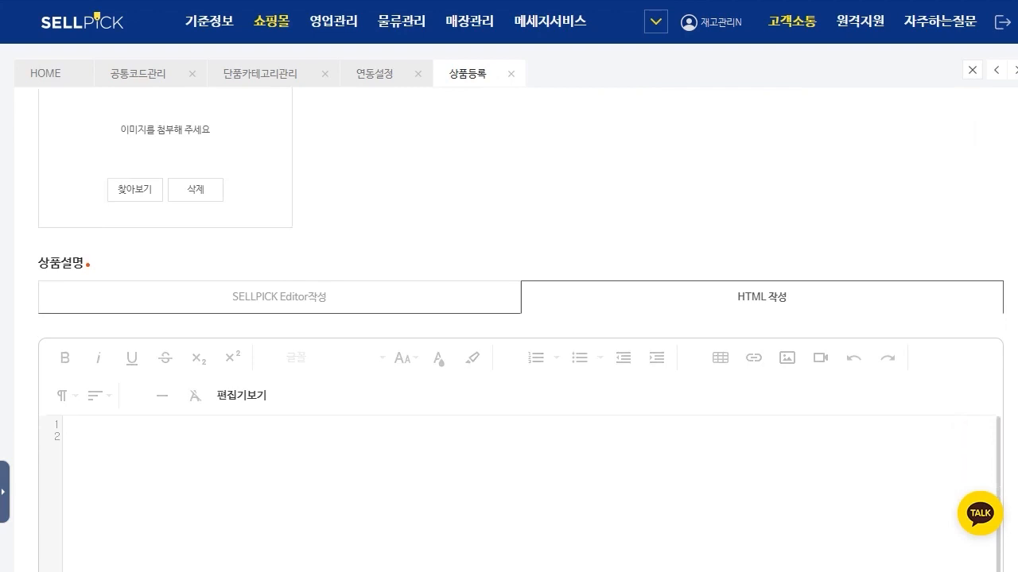
{"action": "scroll", "coordinate": [521, 358], "scroll_direction": "down", "scroll_amount": 2}
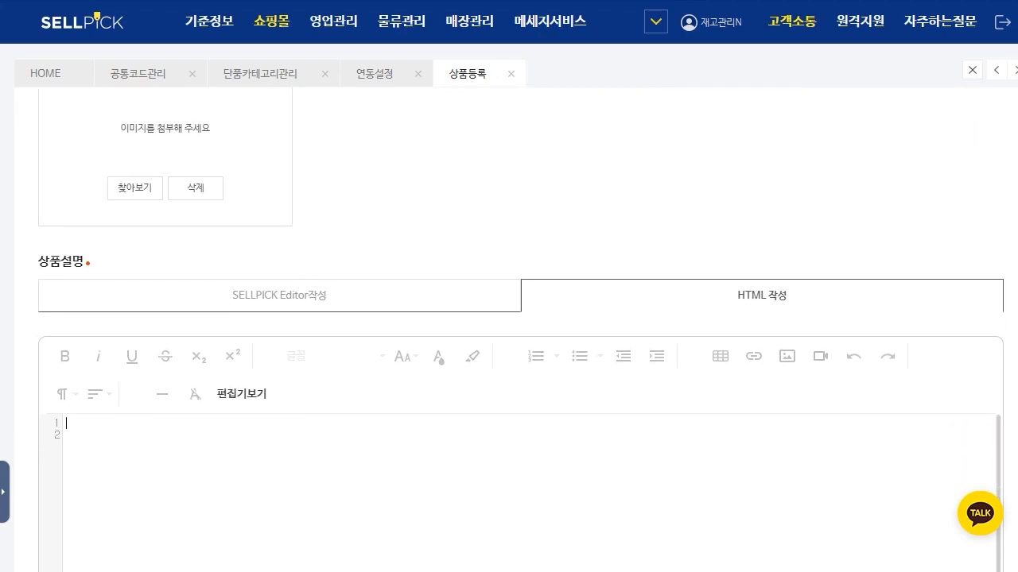
{"action": "left_click", "coordinate": [67, 277]}
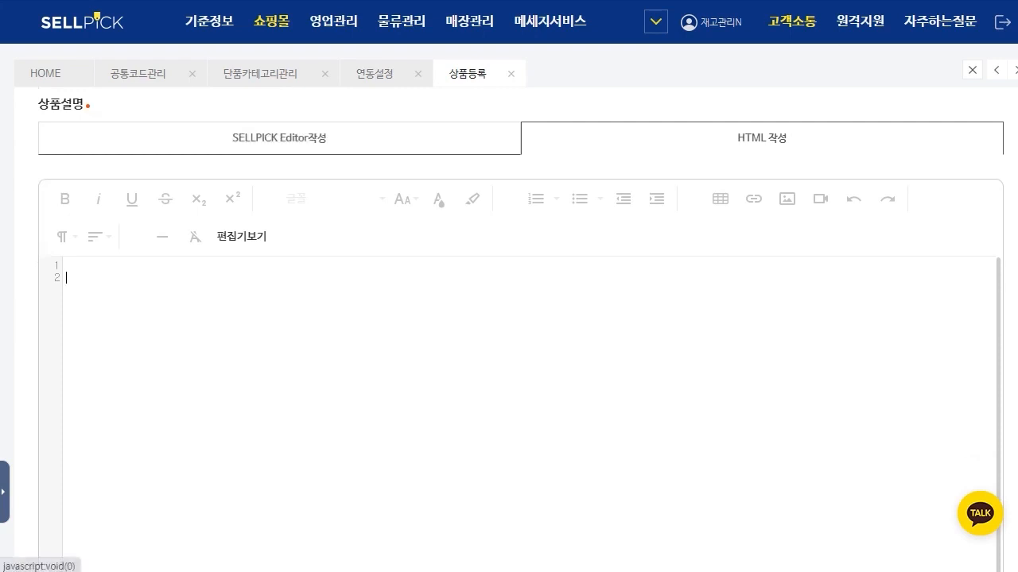
Step: Open the SELLPICK editor for 상품설명 and load the 패션 detail description template
{"action": "left_click", "coordinate": [279, 138]}
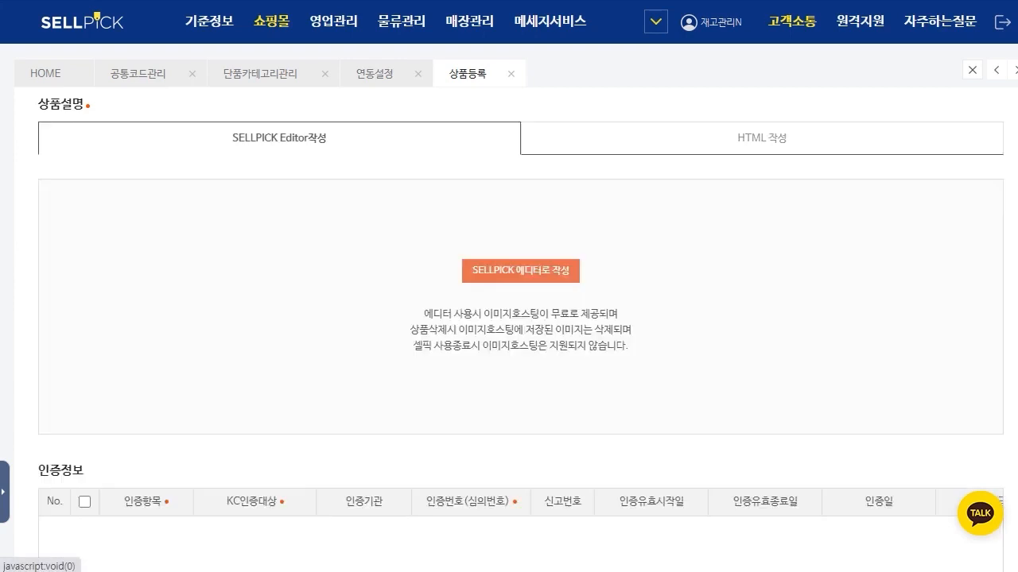
{"action": "left_click", "coordinate": [520, 270]}
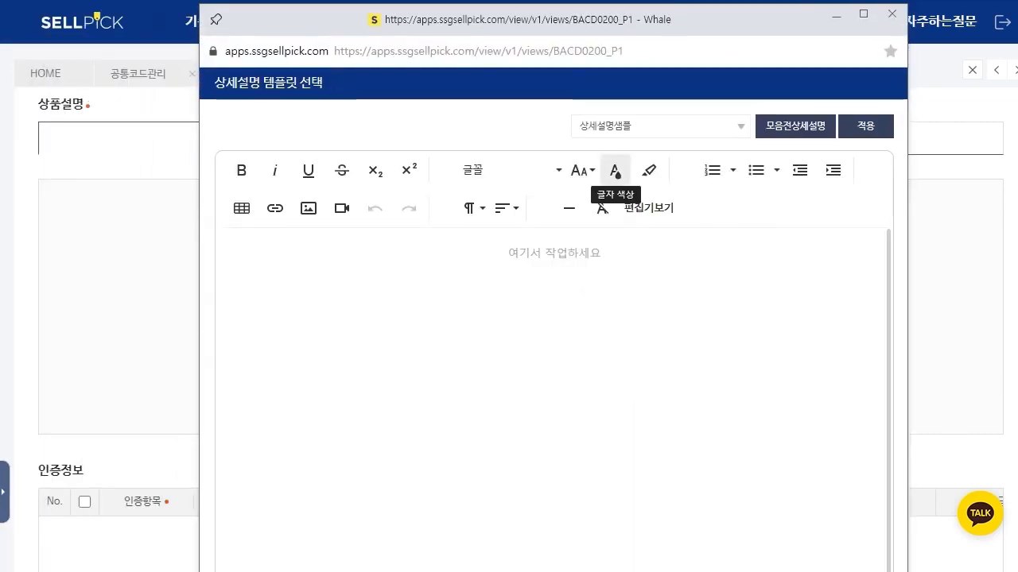
{"action": "left_click", "coordinate": [661, 127]}
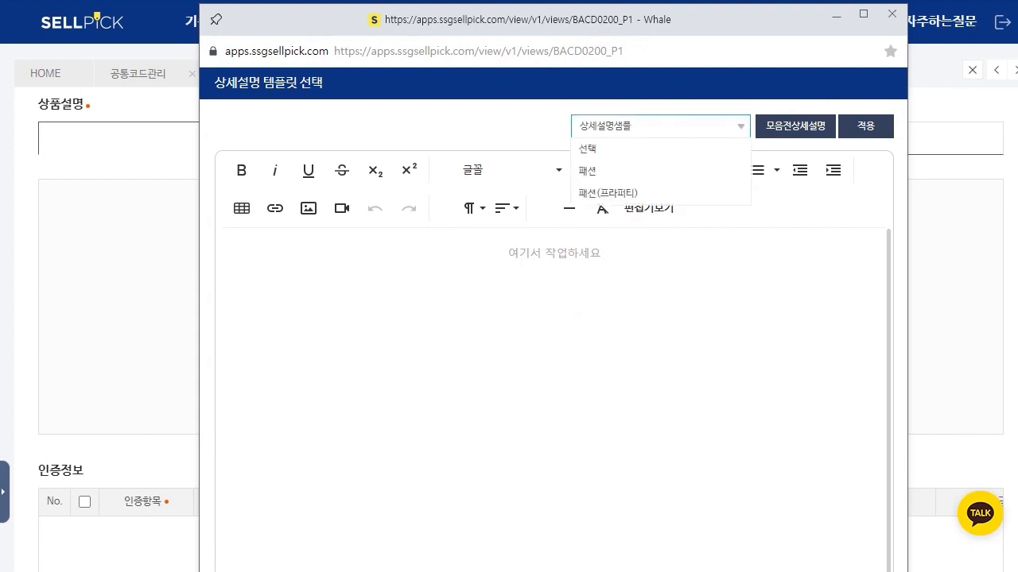
{"action": "left_click", "coordinate": [614, 170]}
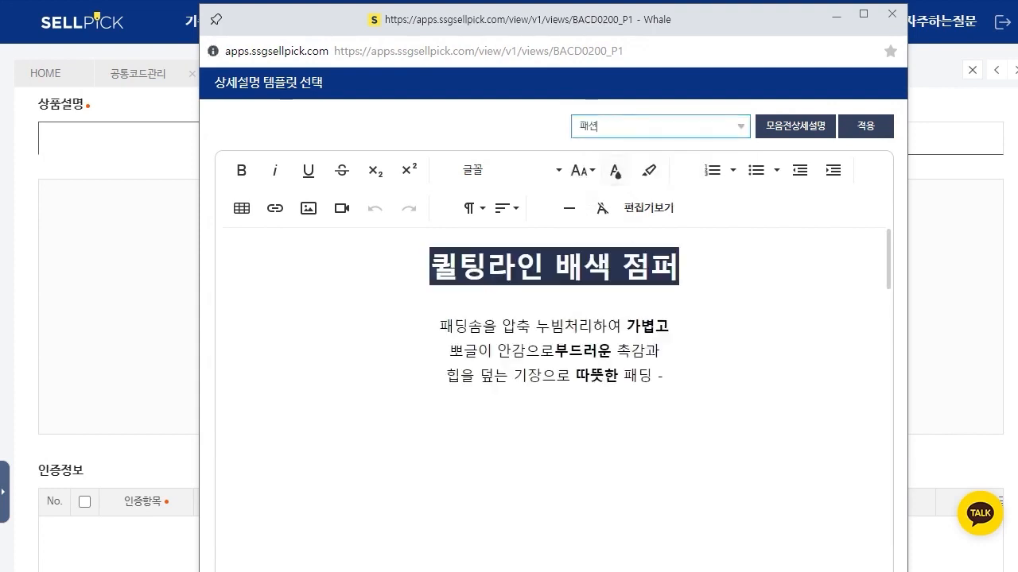
{"action": "left_click", "coordinate": [661, 126]}
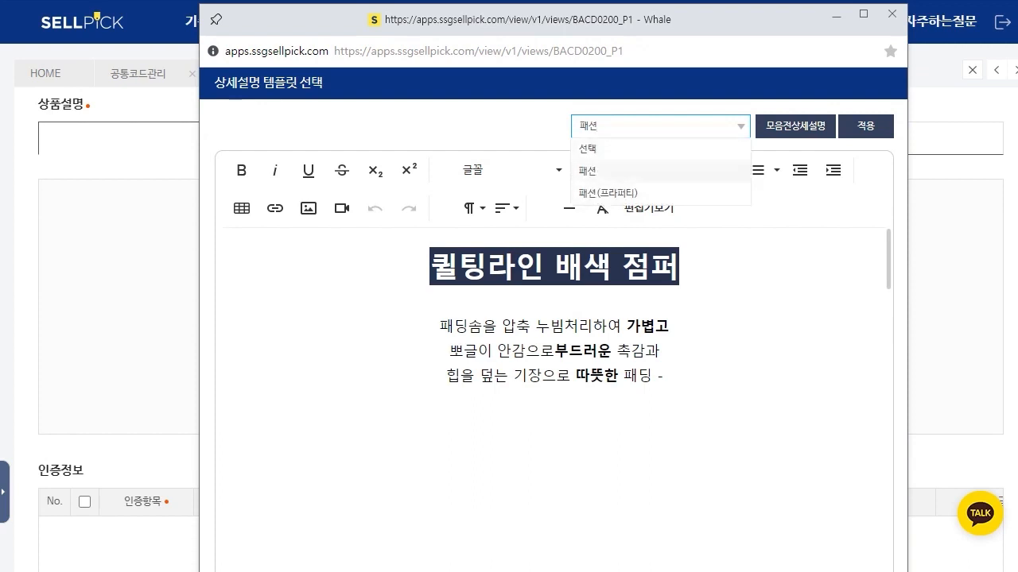
{"action": "left_click", "coordinate": [555, 301]}
Step: Replace the template's introductory paragraph below the title with the text 테스트 상품입니다
{"action": "left_click_drag", "start_coordinate": [456, 326], "coordinate": [623, 375]}
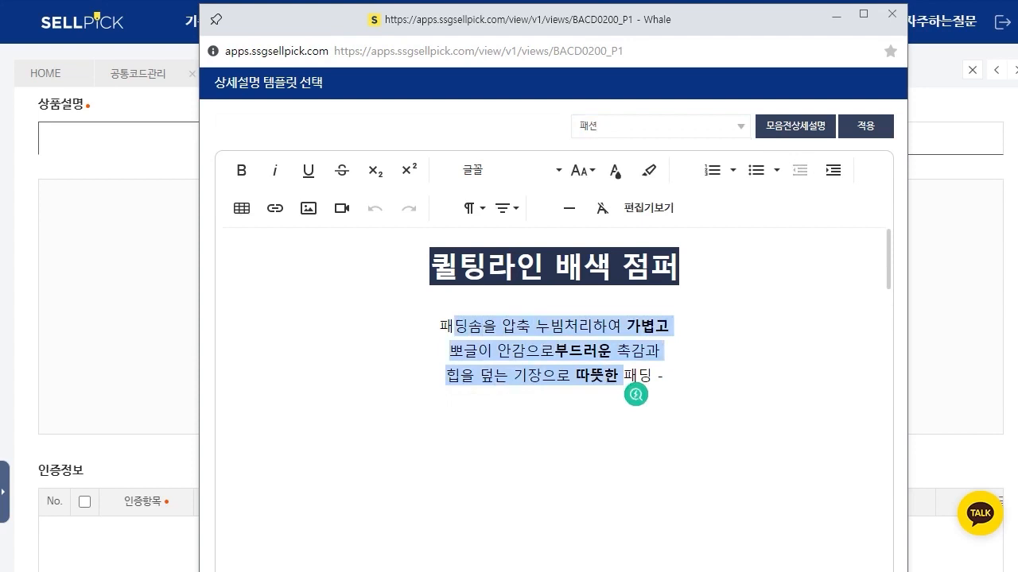
{"action": "key", "text": "BackSpace"}
{"action": "key", "text": "BackSpace"}
{"action": "type", "text": "ㅌptmxm"}
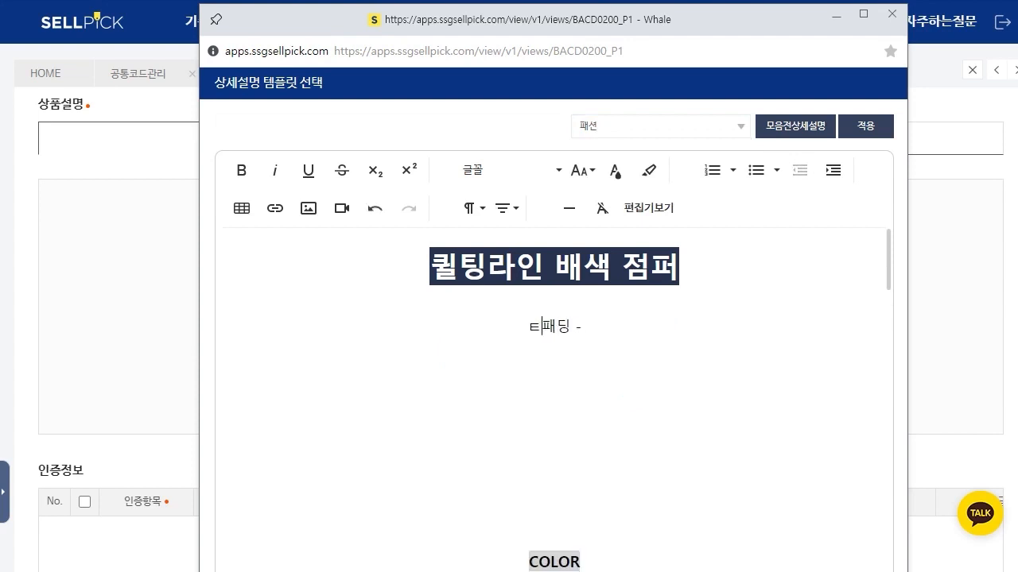
{"action": "key", "text": "BackSpace"}
{"action": "key", "text": "BackSpace"}
{"action": "key", "text": "BackSpace"}
{"action": "key", "text": "BackSpace"}
{"action": "key", "text": "BackSpace"}
{"action": "key", "text": "BackSpace"}
{"action": "type", "text": "xptm"}
{"action": "key", "text": "BackSpace"}
{"action": "key", "text": "BackSpace"}
{"action": "key", "text": "BackSpace"}
{"action": "key", "text": "BackSpace"}
{"action": "type", "text": "테스트 상품입니다."}
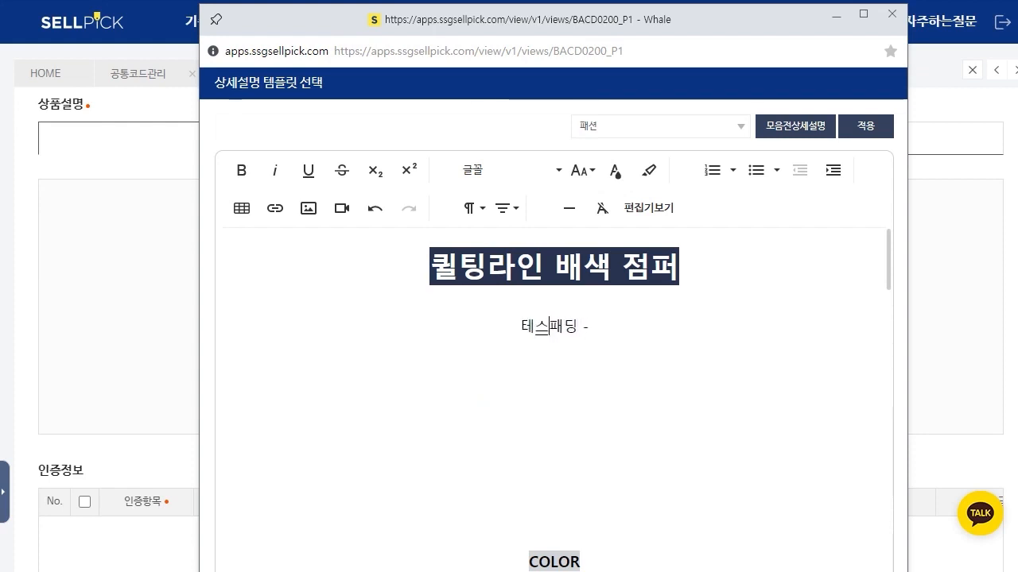
{"action": "key", "text": "Delete"}
{"action": "key", "text": "Delete"}
{"action": "key", "text": "Delete"}
{"action": "key", "text": "Delete"}
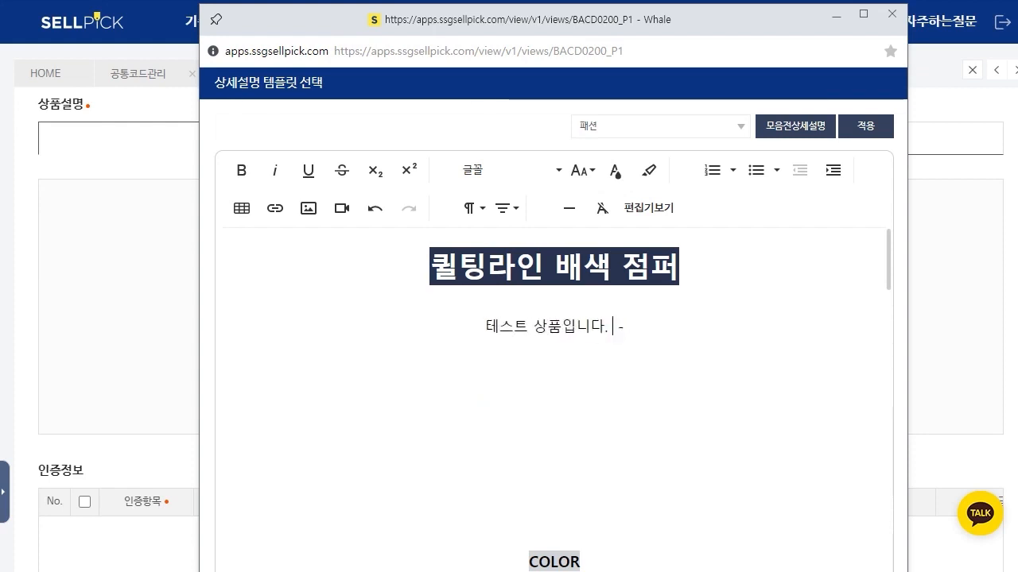
{"action": "key", "text": "Return"}
Step: Make the 테스트 상품입니다. line bold
{"action": "double_click", "coordinate": [567, 327]}
{"action": "triple_click", "coordinate": [566, 326]}
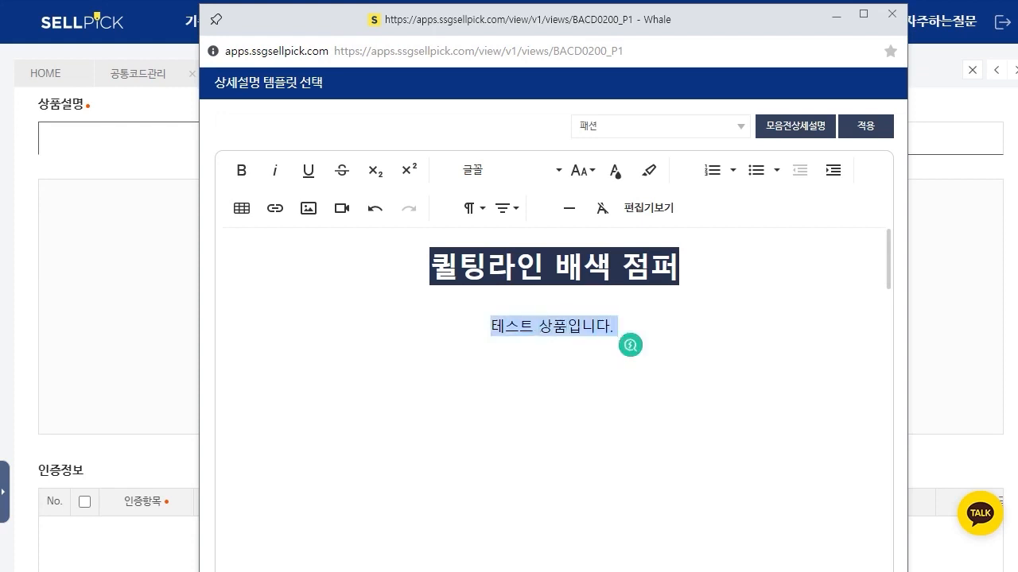
{"action": "left_click", "coordinate": [242, 170]}
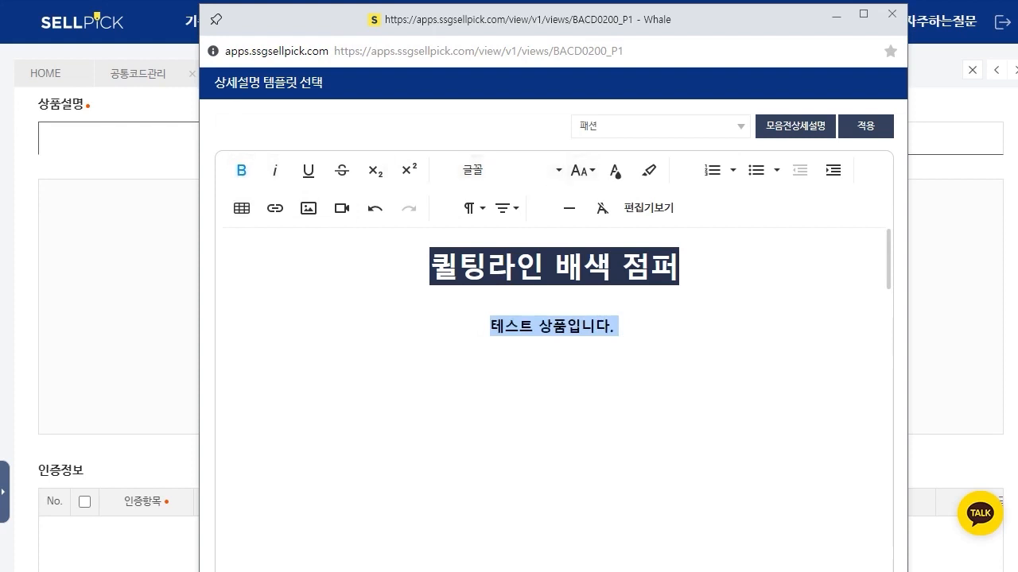
Step: Delete the blank lines and the template's first jacket photo between the 테스트 상품입니다. line and the COLOR heading
{"action": "left_click", "coordinate": [554, 300]}
{"action": "key", "text": "Return"}
{"action": "key", "text": "Return"}
{"action": "key", "text": "Return"}
{"action": "key", "text": "Return"}
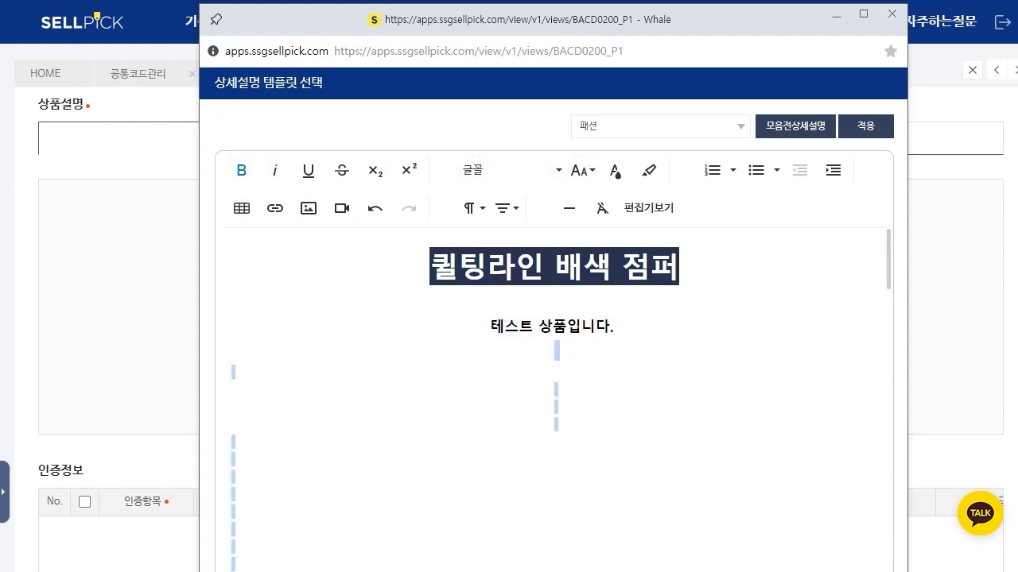
{"action": "key", "text": "Delete"}
{"action": "key", "text": "shift+Down"}
{"action": "key", "text": "shift+Down"}
{"action": "key", "text": "Delete"}
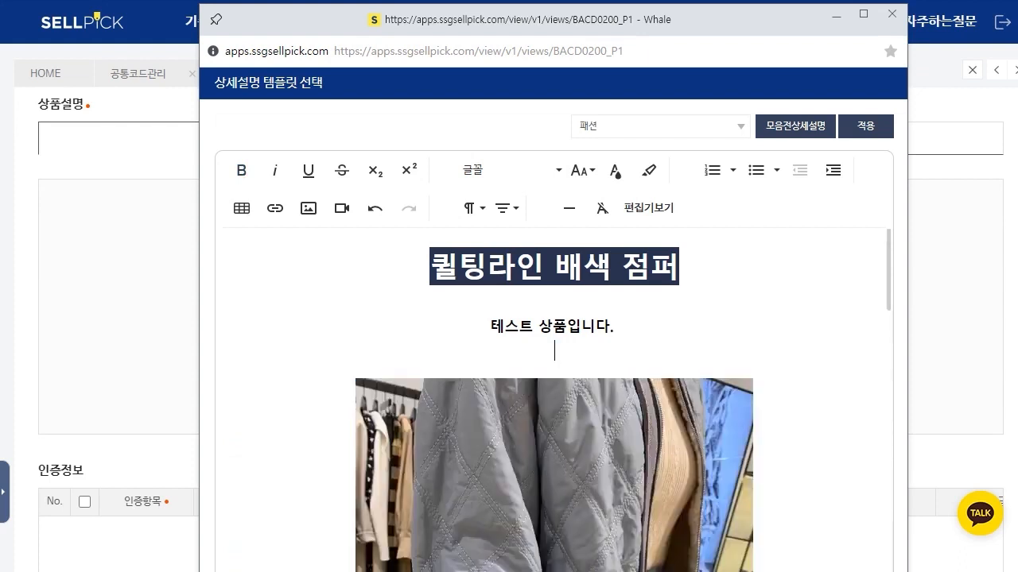
{"action": "key", "text": "Delete"}
{"action": "key", "text": "shift+Down"}
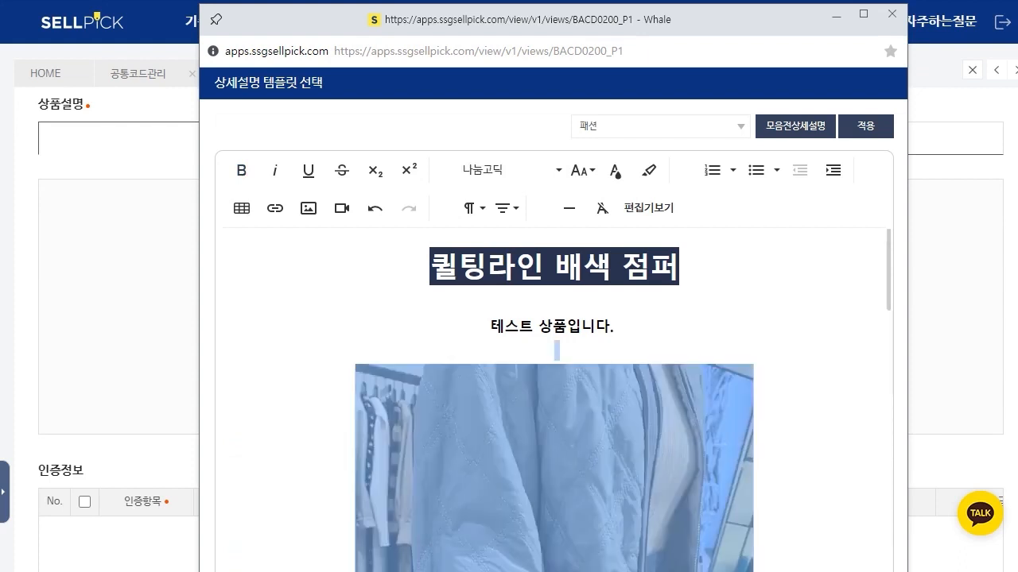
{"action": "scroll", "coordinate": [555, 400], "scroll_direction": "down", "scroll_amount": 3}
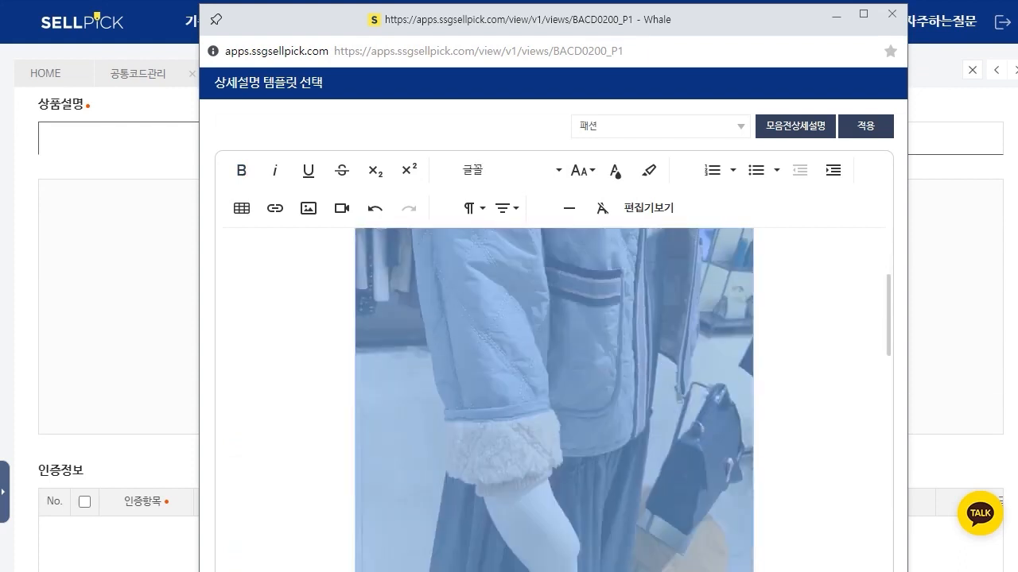
{"action": "key", "text": "Delete"}
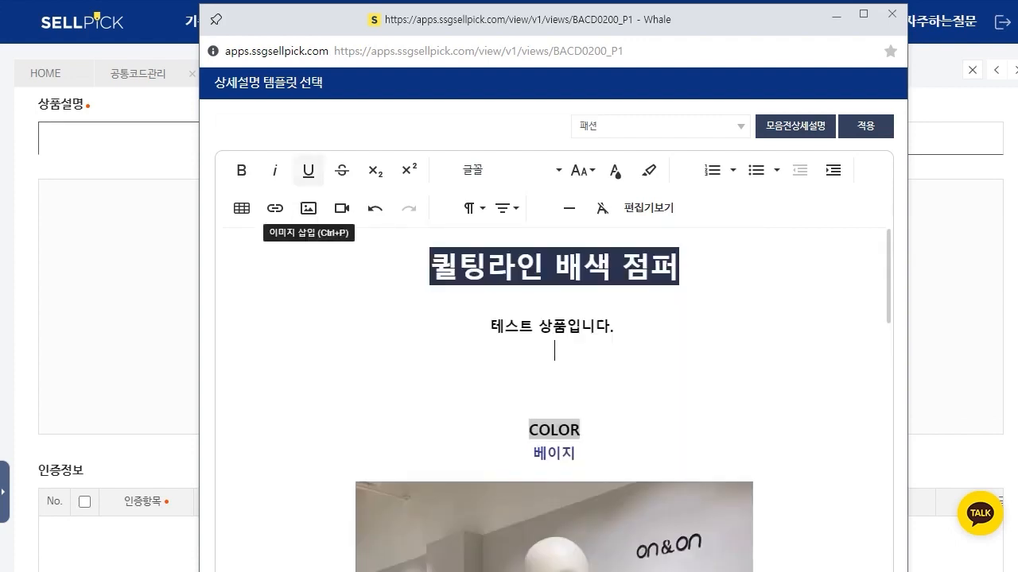
Step: Insert an image from the 사진 folder below the 테스트 상품입니다. line
{"action": "left_click", "coordinate": [307, 208]}
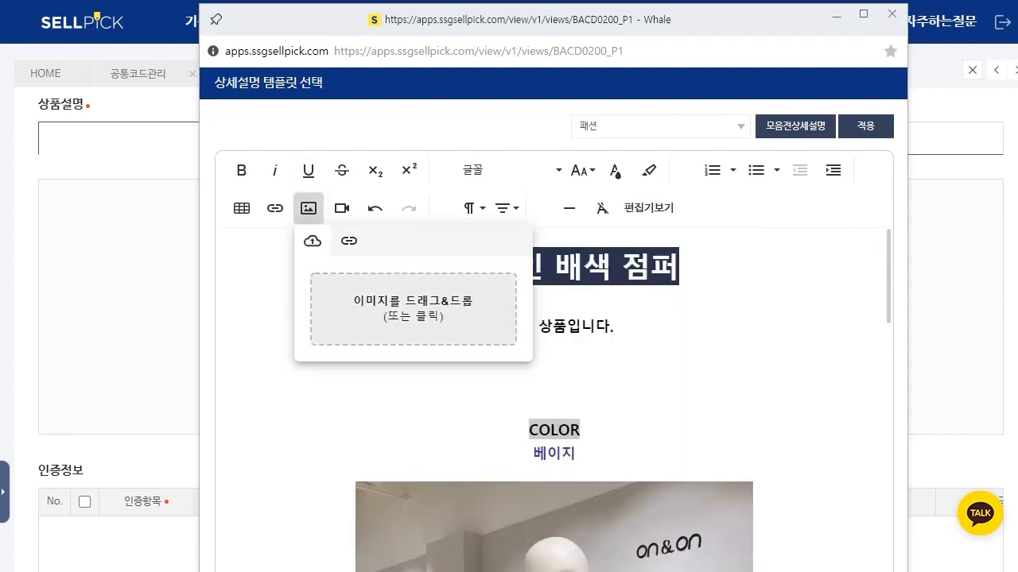
{"action": "left_click", "coordinate": [413, 309]}
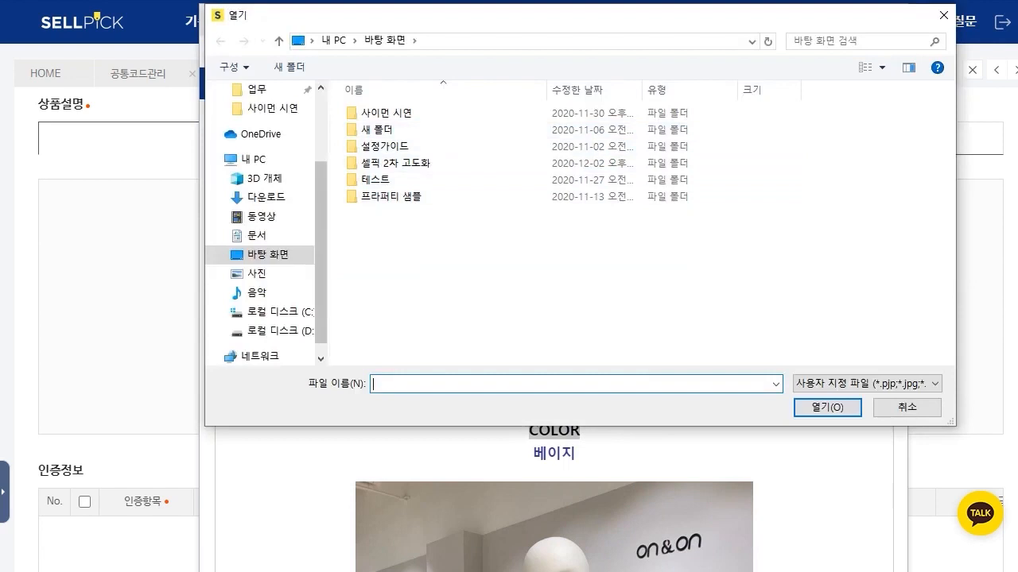
{"action": "scroll", "coordinate": [262, 121], "scroll_direction": "up", "scroll_amount": 2}
{"action": "left_click", "coordinate": [262, 139]}
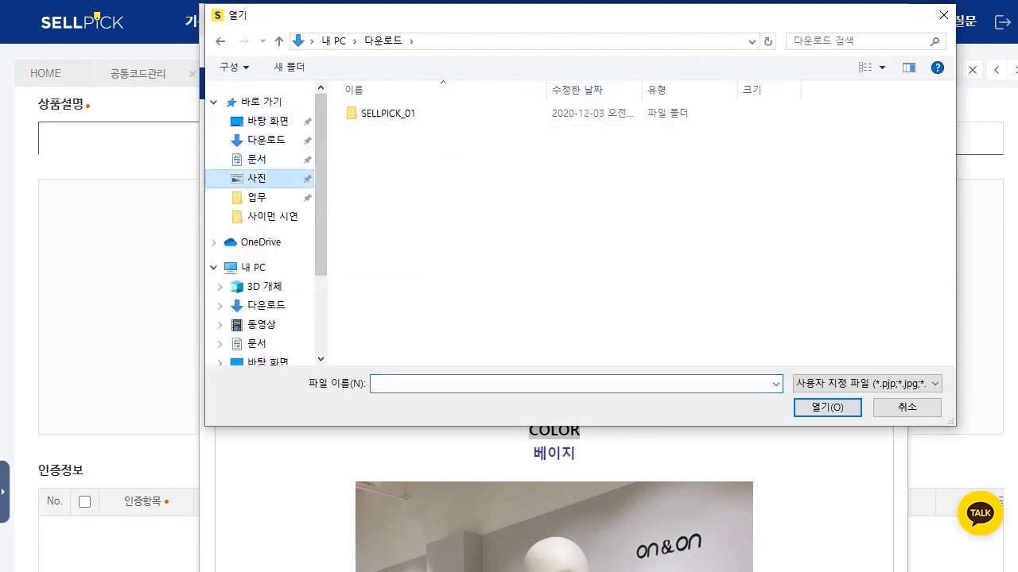
{"action": "left_click", "coordinate": [256, 177]}
{"action": "double_click", "coordinate": [907, 143]}
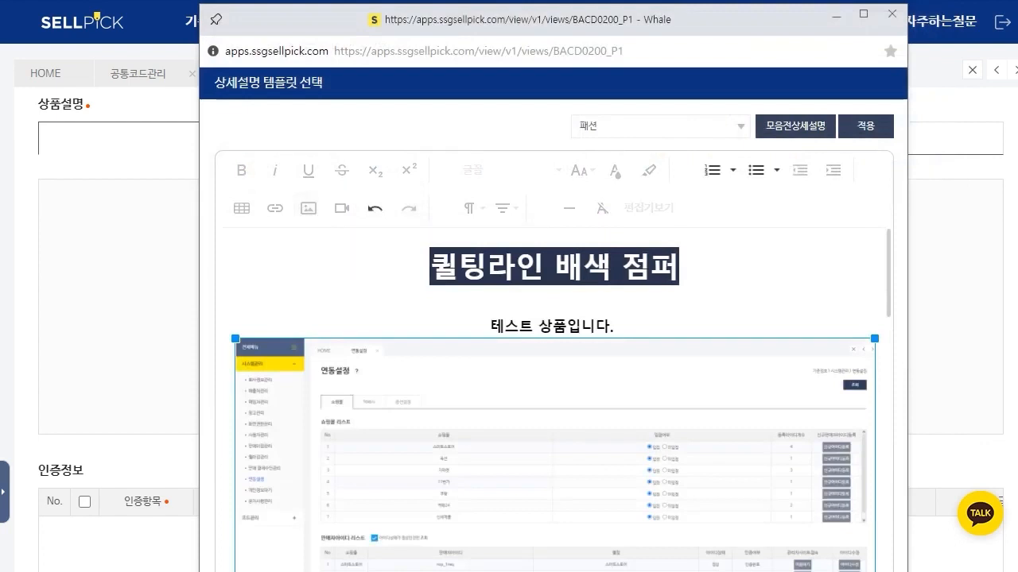
Step: Set the inserted image's width to 500, and enlarge it slightly by its lower-right corner
{"action": "scroll", "coordinate": [554, 400], "scroll_direction": "down", "scroll_amount": 3}
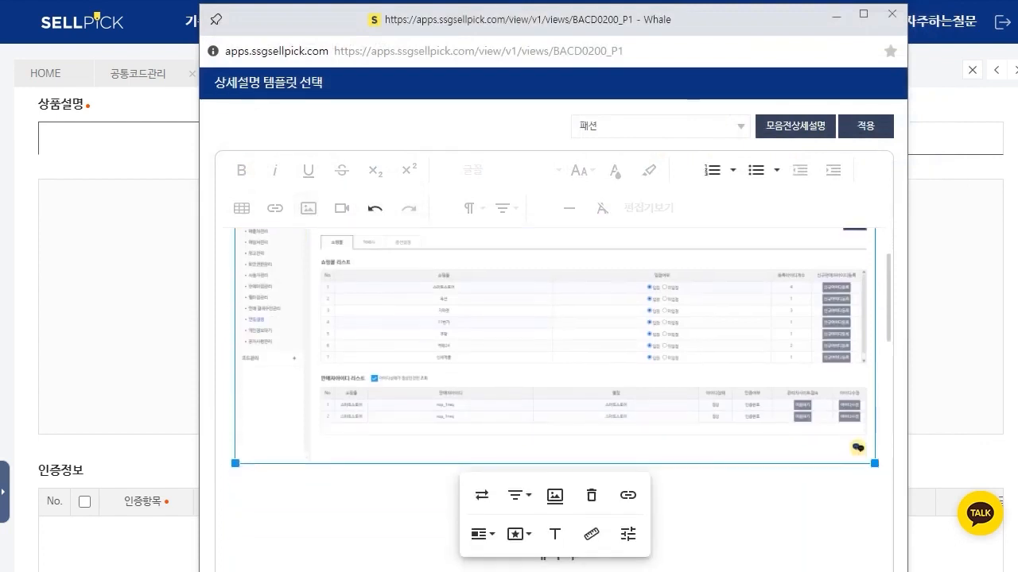
{"action": "left_click", "coordinate": [592, 455]}
{"action": "key", "text": "ctrl+a"}
{"action": "type", "text": "500"}
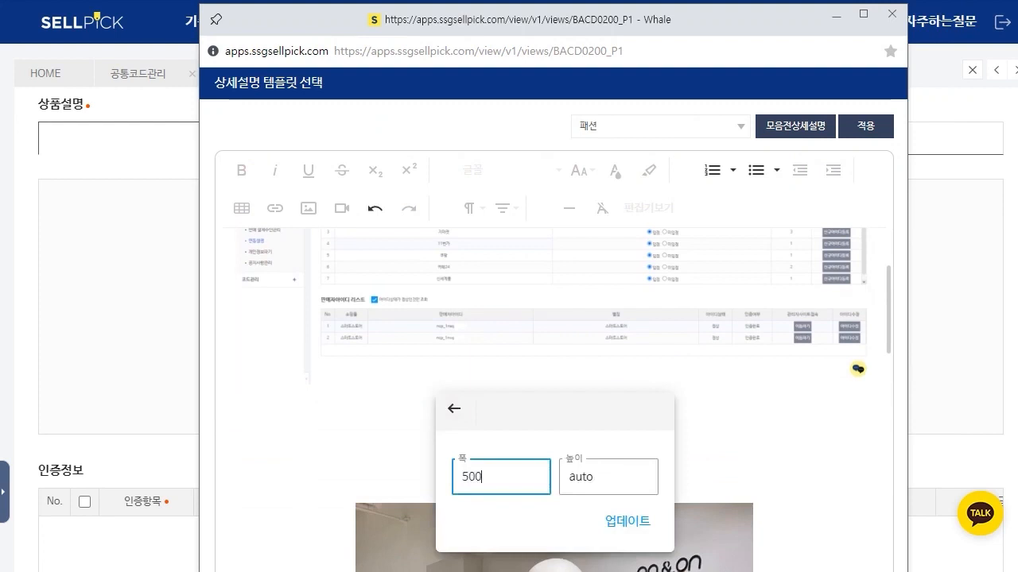
{"action": "key", "text": "Return"}
{"action": "scroll", "coordinate": [554, 400], "scroll_direction": "up", "scroll_amount": 2}
{"action": "left_click_drag", "start_coordinate": [754, 437], "coordinate": [782, 462]}
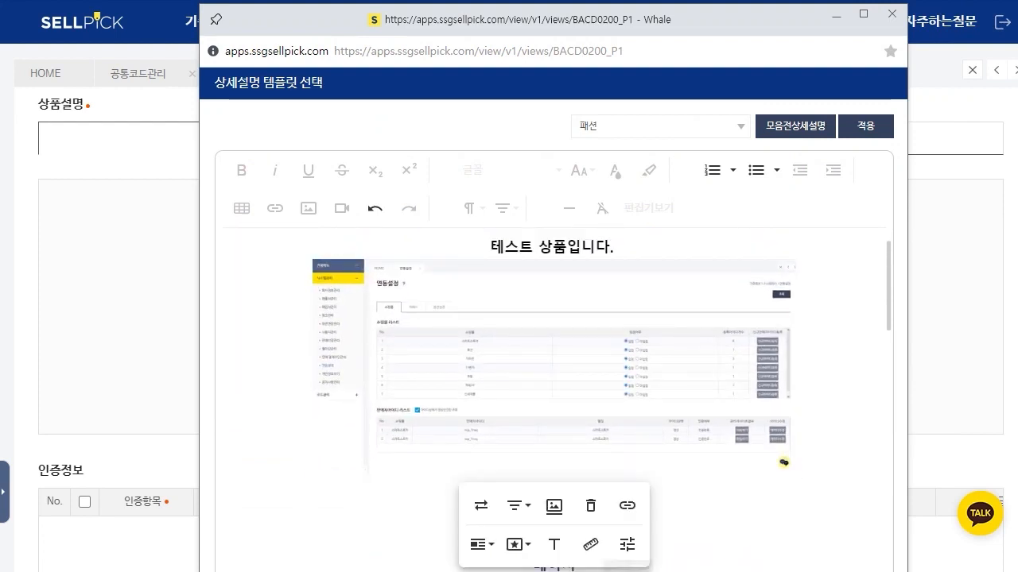
Step: Crop the inserted image in the image editor to the middle part of its mall list table and save it
{"action": "left_click", "coordinate": [627, 543]}
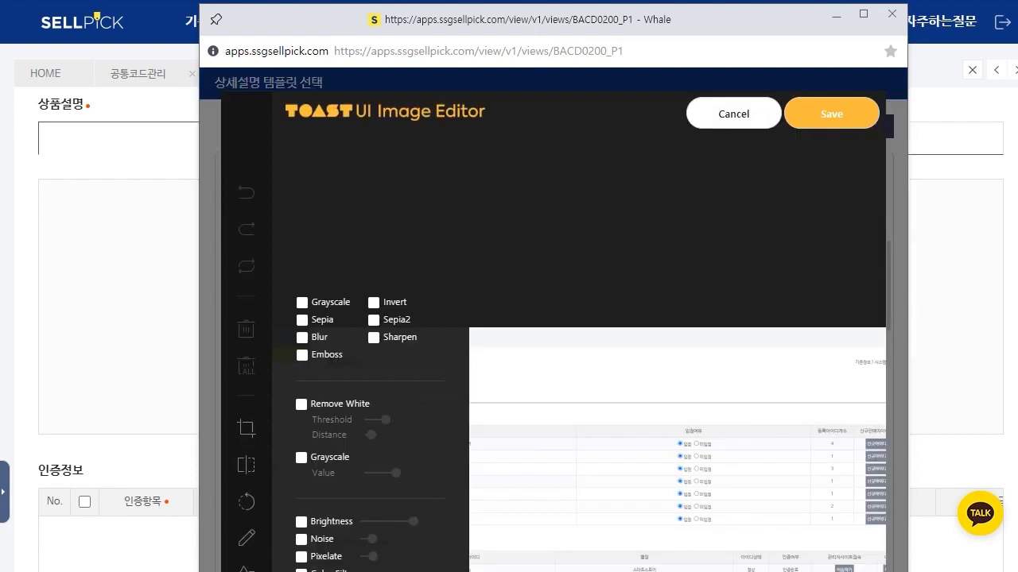
{"action": "left_click", "coordinate": [246, 430]}
{"action": "left_click_drag", "start_coordinate": [509, 367], "coordinate": [802, 528]}
{"action": "left_click", "coordinate": [333, 487]}
{"action": "left_click", "coordinate": [831, 114]}
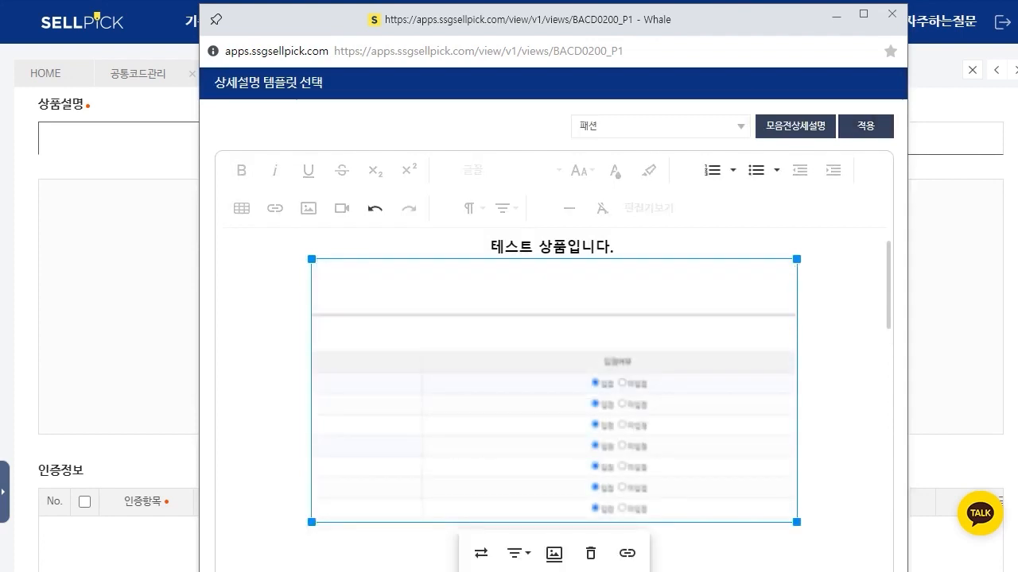
{"action": "left_click", "coordinate": [798, 390]}
Step: Delete the template's COLOR section with its jacket photos above the size table, and apply the edited description to the product
{"action": "scroll", "coordinate": [554, 398], "scroll_direction": "down", "scroll_amount": 2}
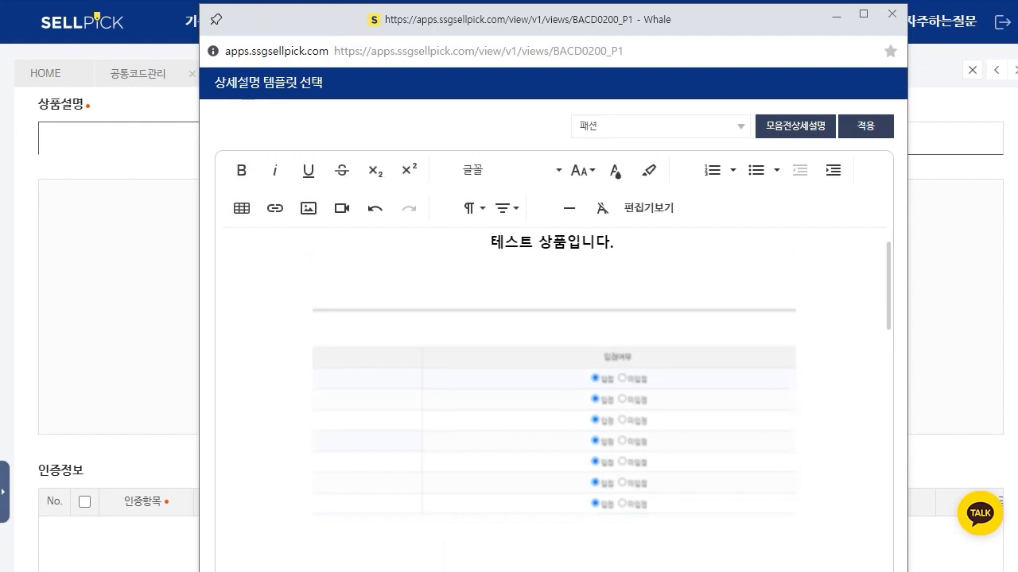
{"action": "double_click", "coordinate": [554, 430]}
{"action": "left_click_drag", "start_coordinate": [580, 430], "coordinate": [556, 472]}
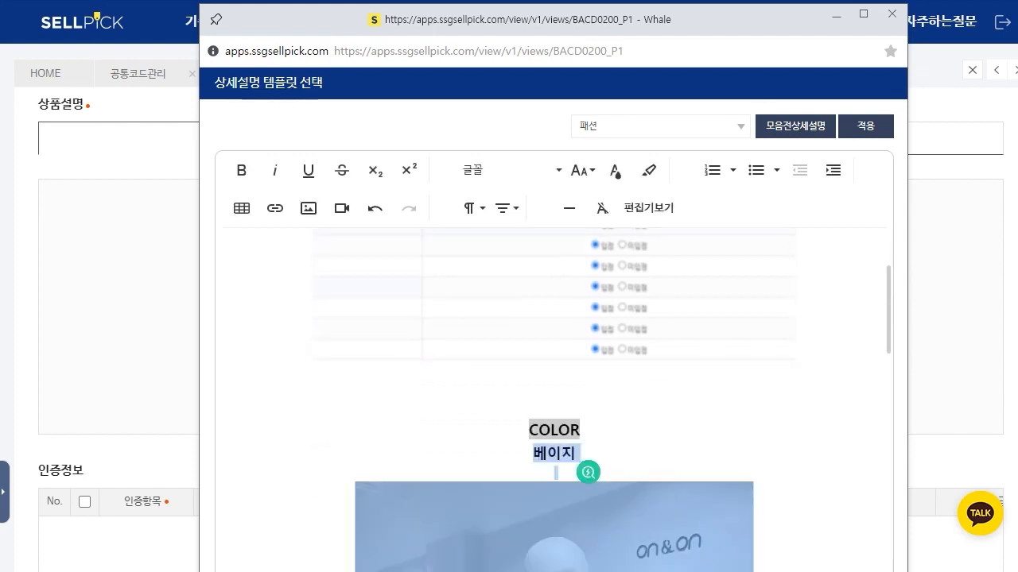
{"action": "key", "text": "Delete"}
{"action": "left_click", "coordinate": [554, 409]}
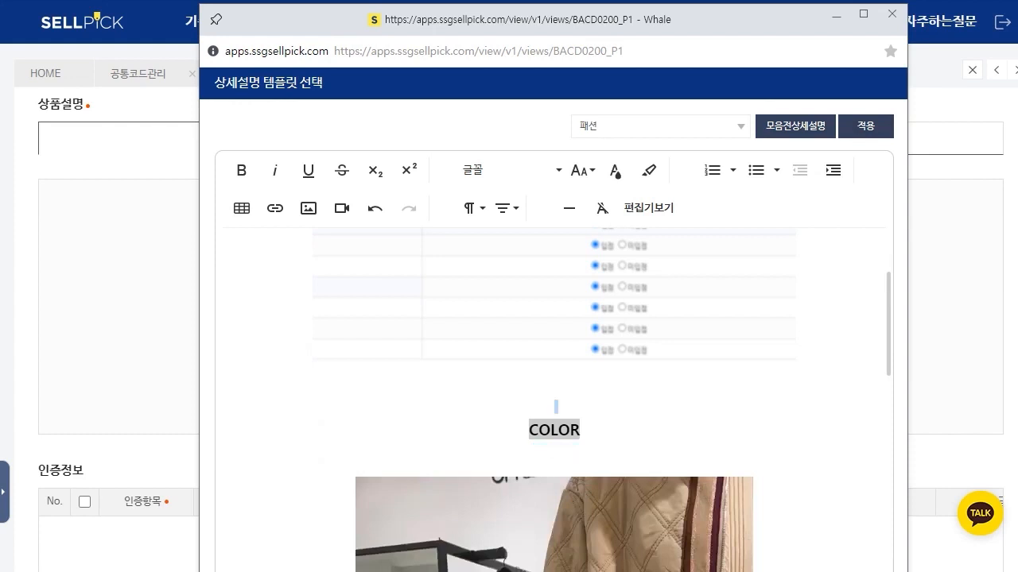
{"action": "key", "text": "Delete"}
{"action": "key", "text": "Delete"}
{"action": "key", "text": "Delete"}
{"action": "key", "text": "Delete"}
{"action": "key", "text": "Delete"}
{"action": "key", "text": "Delete"}
{"action": "key", "text": "Delete"}
{"action": "key", "text": "Delete"}
{"action": "key", "text": "Delete"}
{"action": "key", "text": "Delete"}
{"action": "key", "text": "Delete"}
{"action": "key", "text": "Delete"}
{"action": "key", "text": "Delete"}
{"action": "key", "text": "Delete"}
{"action": "key", "text": "Delete"}
{"action": "key", "text": "Delete"}
{"action": "key", "text": "Delete"}
{"action": "key", "text": "Delete"}
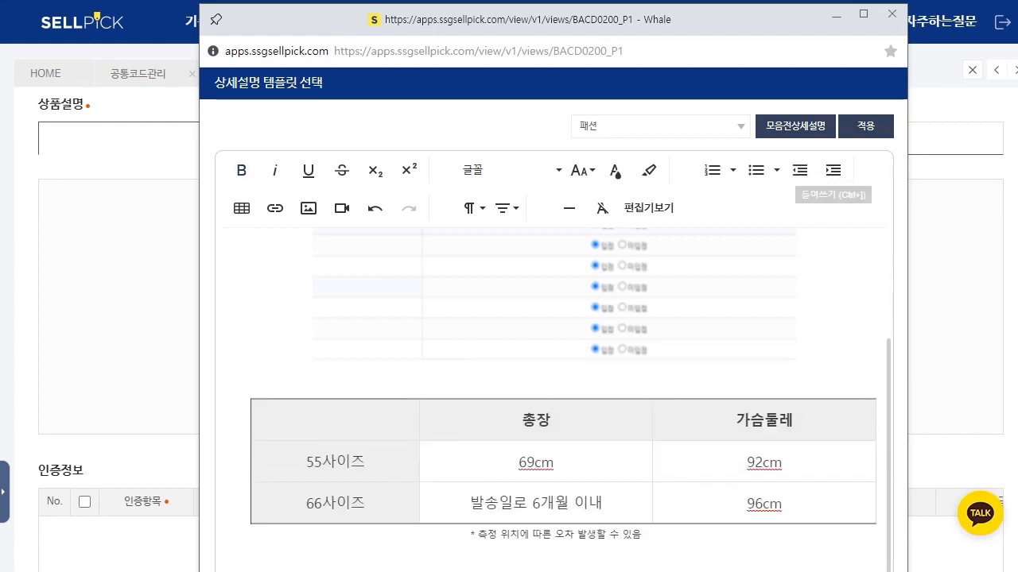
{"action": "left_click", "coordinate": [865, 126]}
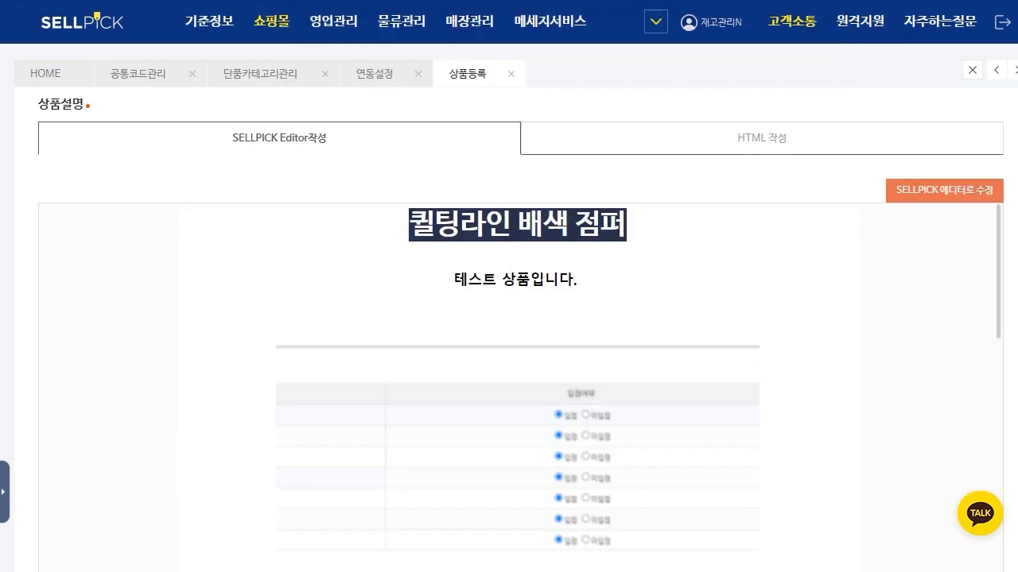
Step: Review the applied 상품설명 preview, from the title and cropped image through the size table to the Information section
{"action": "scroll", "coordinate": [517, 388], "scroll_direction": "down", "scroll_amount": 6}
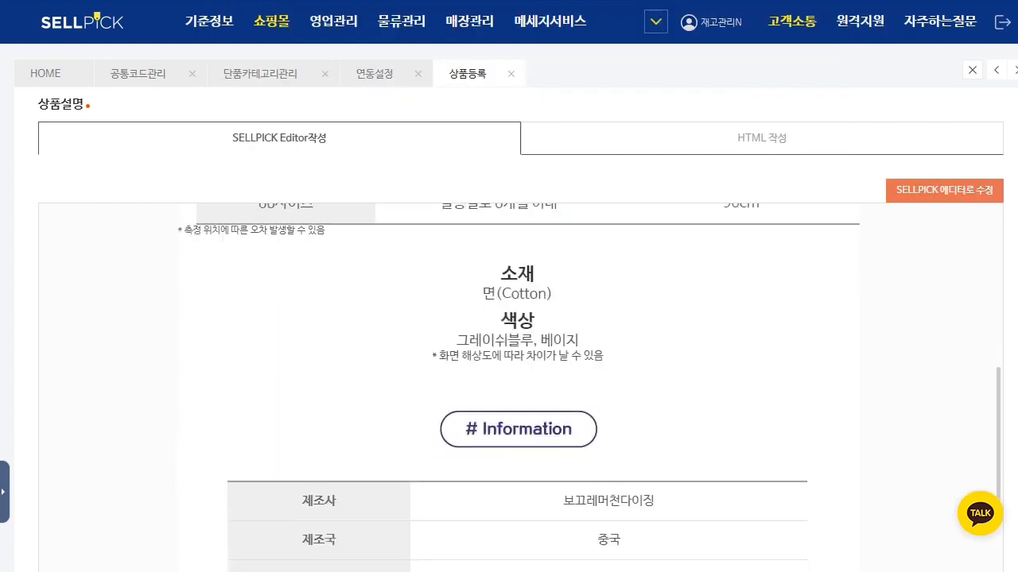
{"action": "scroll", "coordinate": [517, 388], "scroll_direction": "up", "scroll_amount": 4}
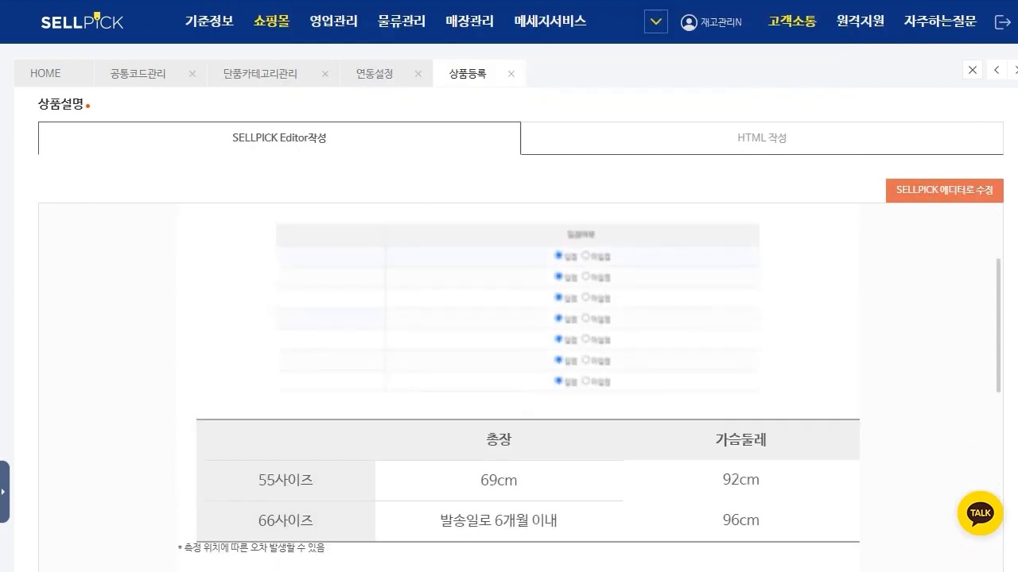
{"action": "scroll", "coordinate": [517, 388], "scroll_direction": "down", "scroll_amount": 2}
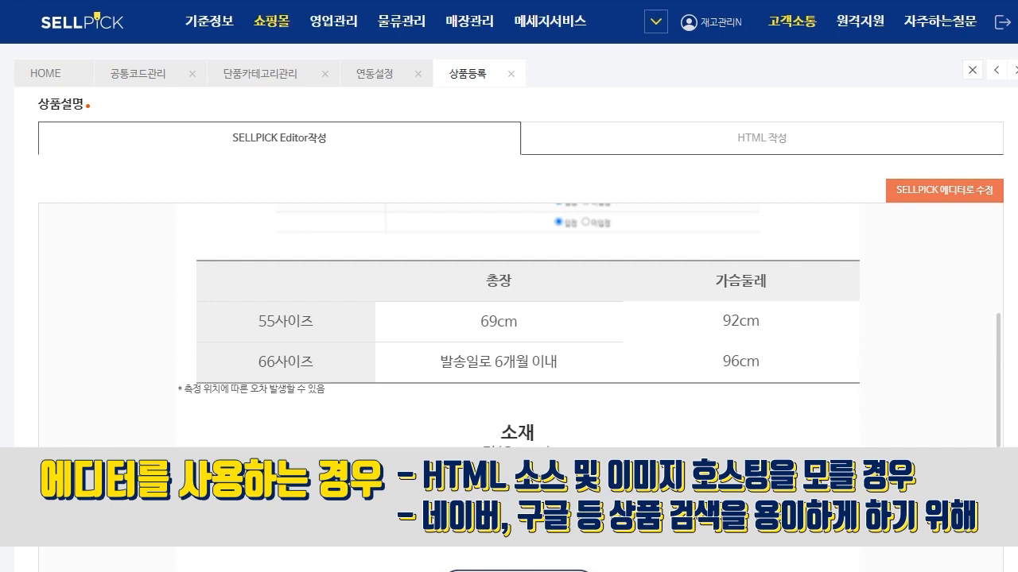
{"action": "scroll", "coordinate": [509, 388], "scroll_direction": "up", "scroll_amount": 3}
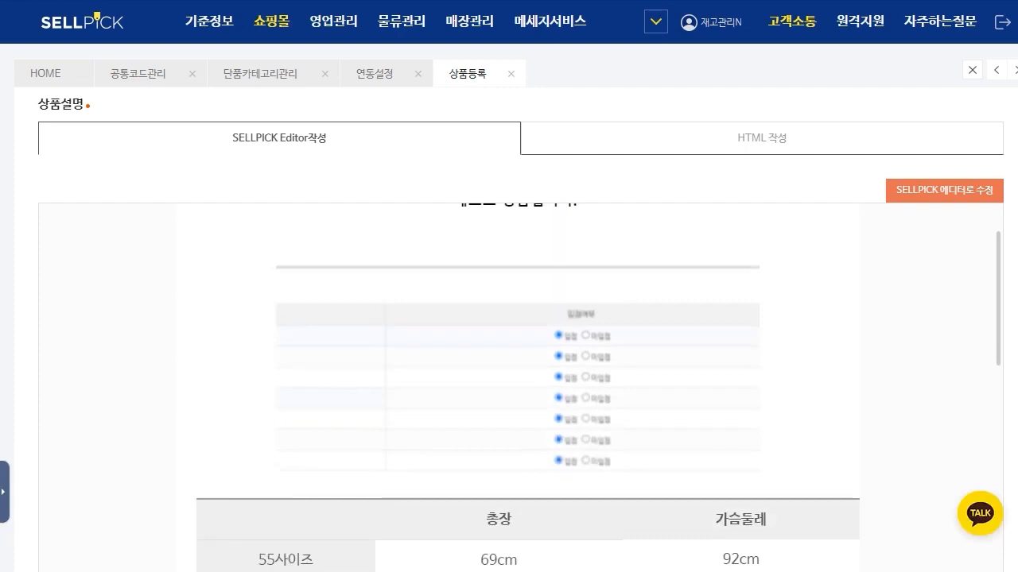
{"action": "scroll", "coordinate": [481, 401], "scroll_direction": "down", "scroll_amount": 2}
{"action": "left_click_drag", "start_coordinate": [480, 401], "coordinate": [558, 442]}
{"action": "left_click", "coordinate": [558, 442]}
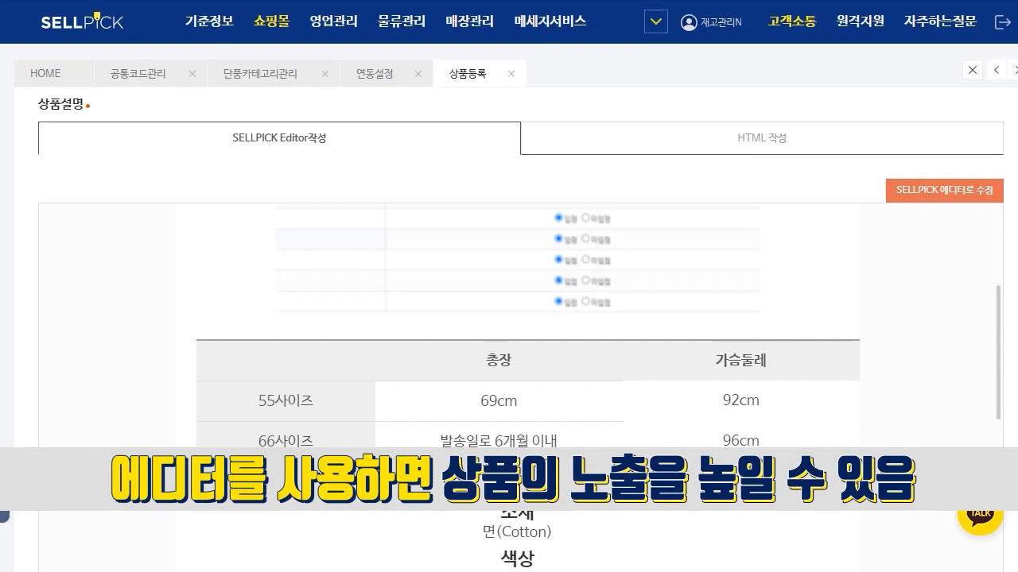
{"action": "scroll", "coordinate": [517, 358], "scroll_direction": "down", "scroll_amount": 4}
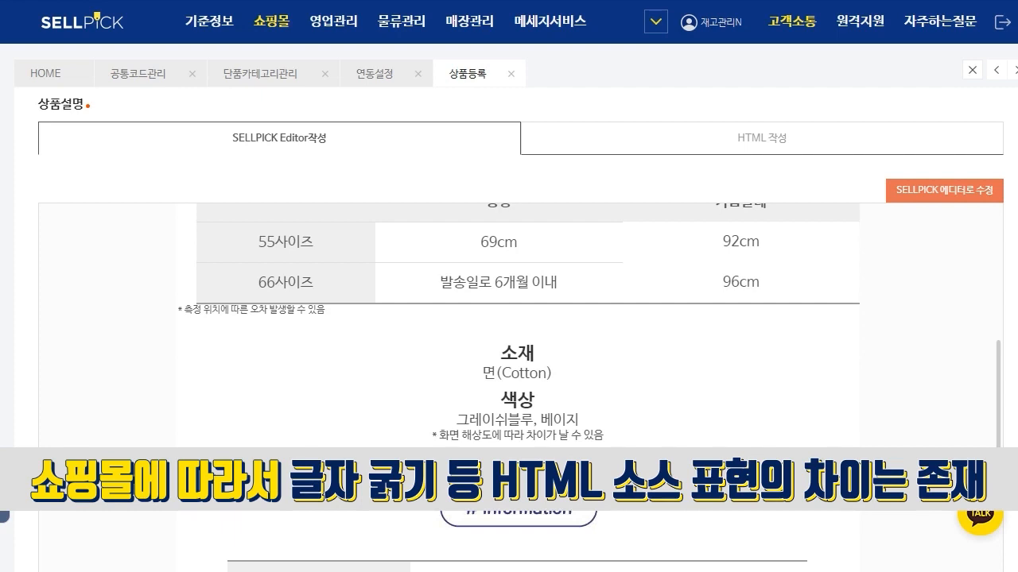
{"action": "scroll", "coordinate": [516, 326], "scroll_direction": "down", "scroll_amount": 3}
{"action": "scroll", "coordinate": [517, 326], "scroll_direction": "up", "scroll_amount": 4}
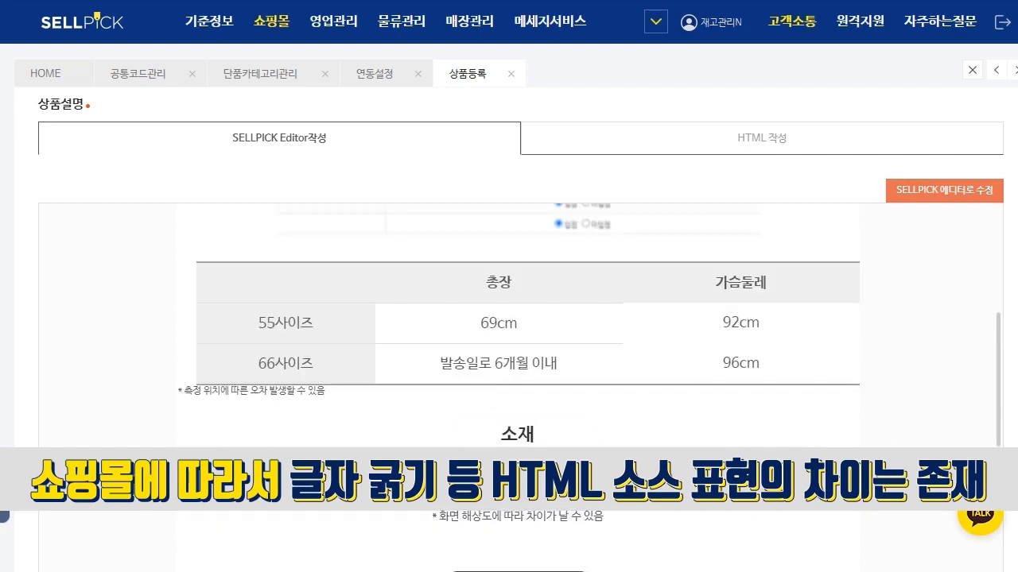
{"action": "scroll", "coordinate": [517, 390], "scroll_direction": "up", "scroll_amount": 5}
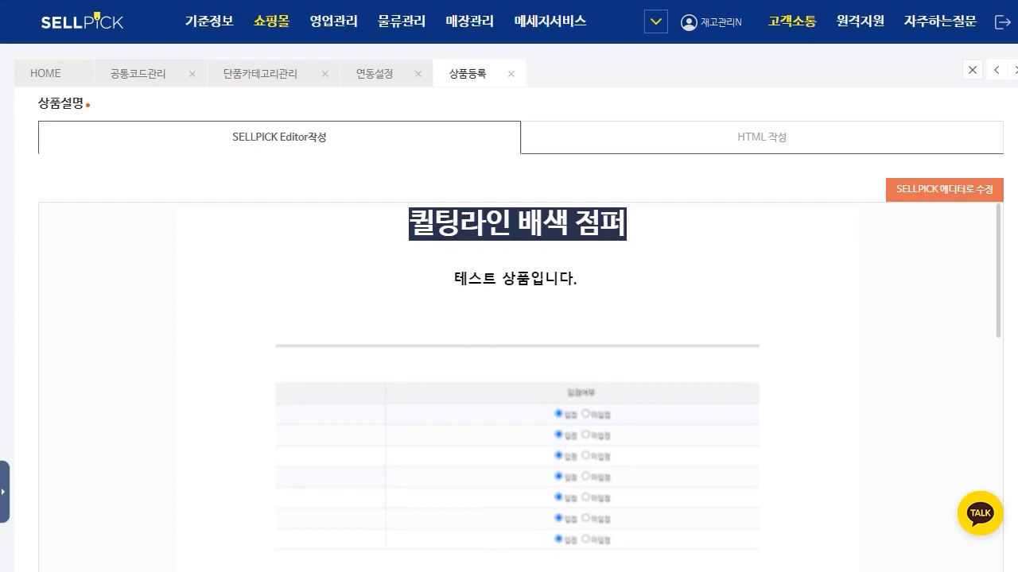
{"action": "scroll", "coordinate": [516, 318], "scroll_direction": "down", "scroll_amount": 7}
{"action": "scroll", "coordinate": [516, 318], "scroll_direction": "up", "scroll_amount": 3}
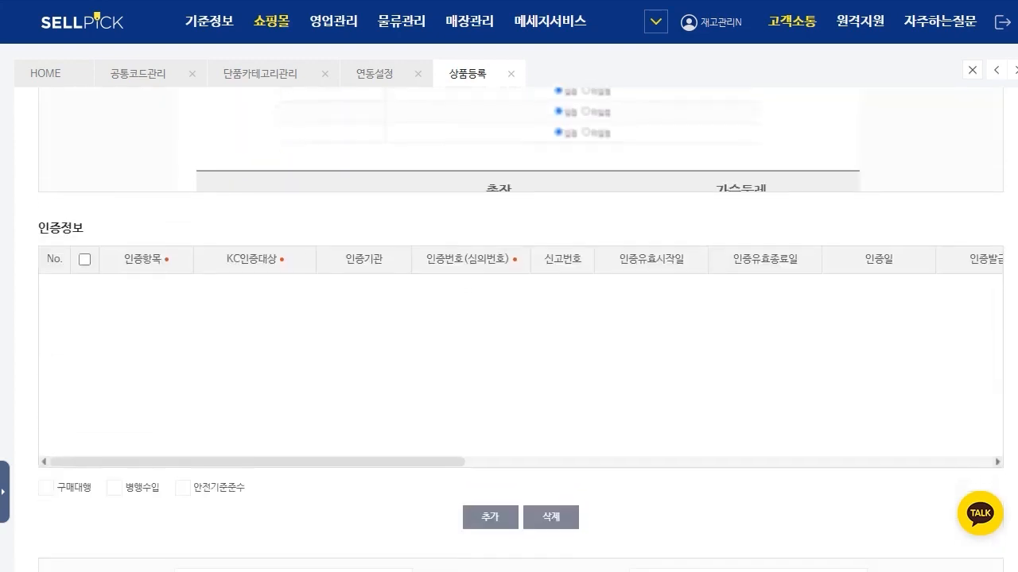
Step: Add an empty certification row in 인증정보, look at its 인증항목 field, and delete the row again
{"action": "scroll", "coordinate": [517, 318], "scroll_direction": "down", "scroll_amount": 1}
{"action": "left_click", "coordinate": [491, 448]}
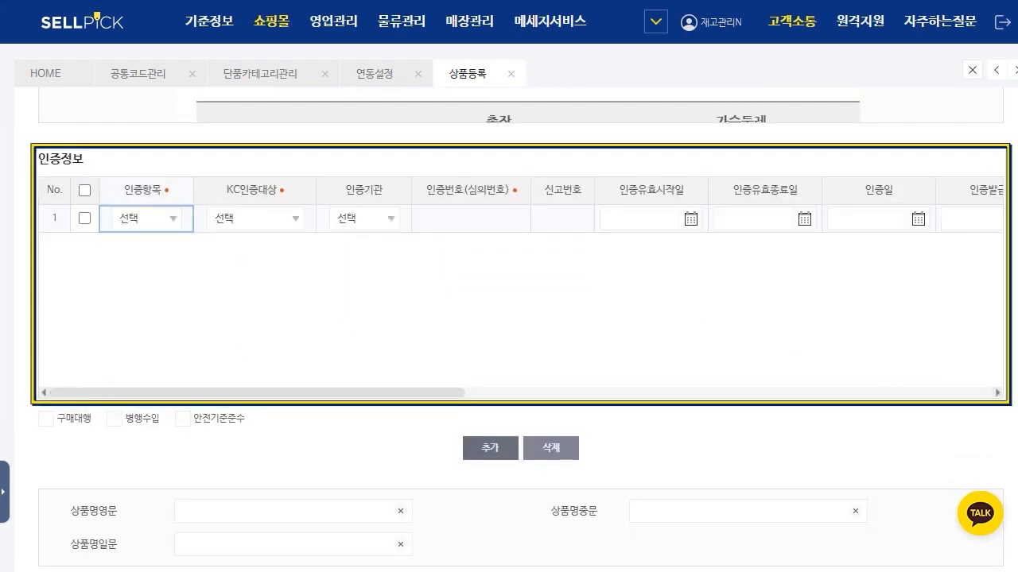
{"action": "left_click", "coordinate": [172, 219]}
{"action": "left_click", "coordinate": [397, 310]}
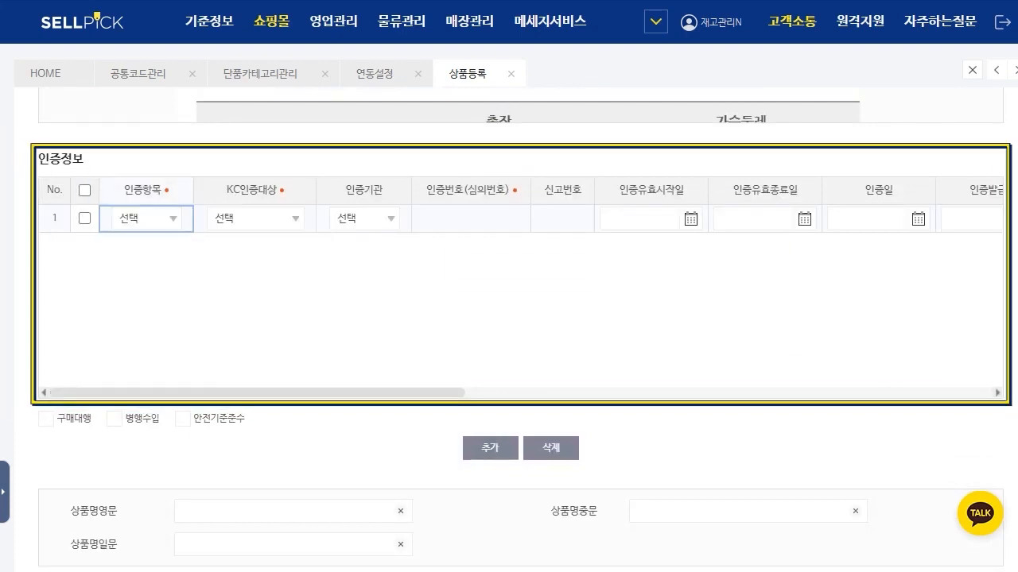
{"action": "left_click", "coordinate": [84, 219]}
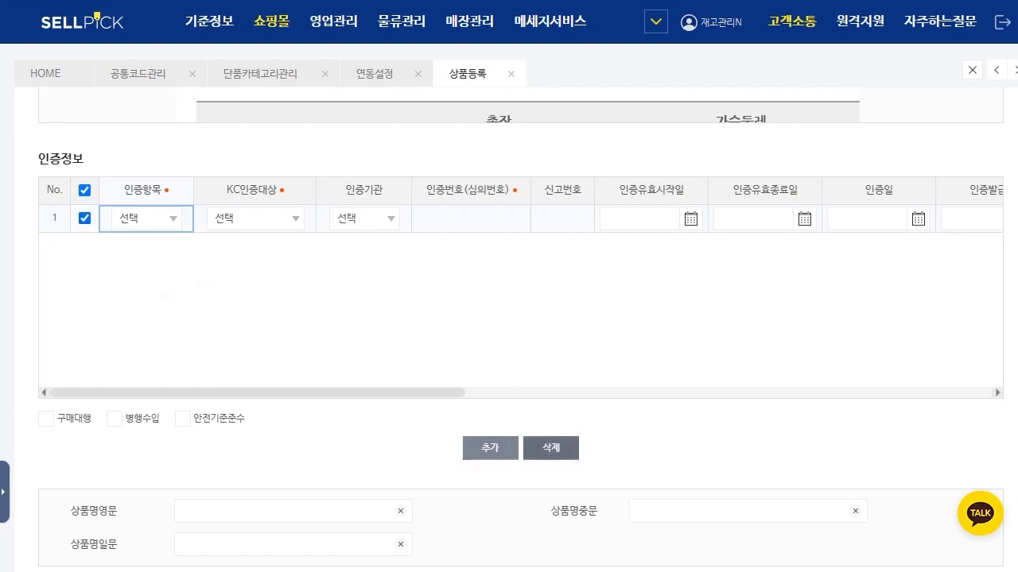
{"action": "left_click", "coordinate": [551, 448]}
Step: Look at the save area at the end of the form and at the 상품조회/수정 entry under 상품관리
{"action": "scroll", "coordinate": [551, 449], "scroll_direction": "down", "scroll_amount": 3}
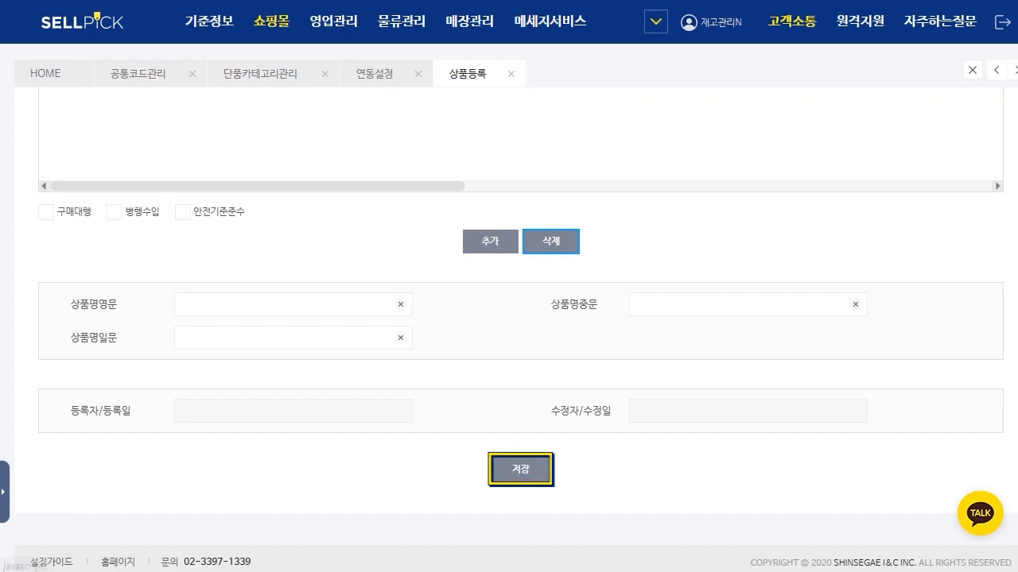
{"action": "left_click", "coordinate": [4, 491]}
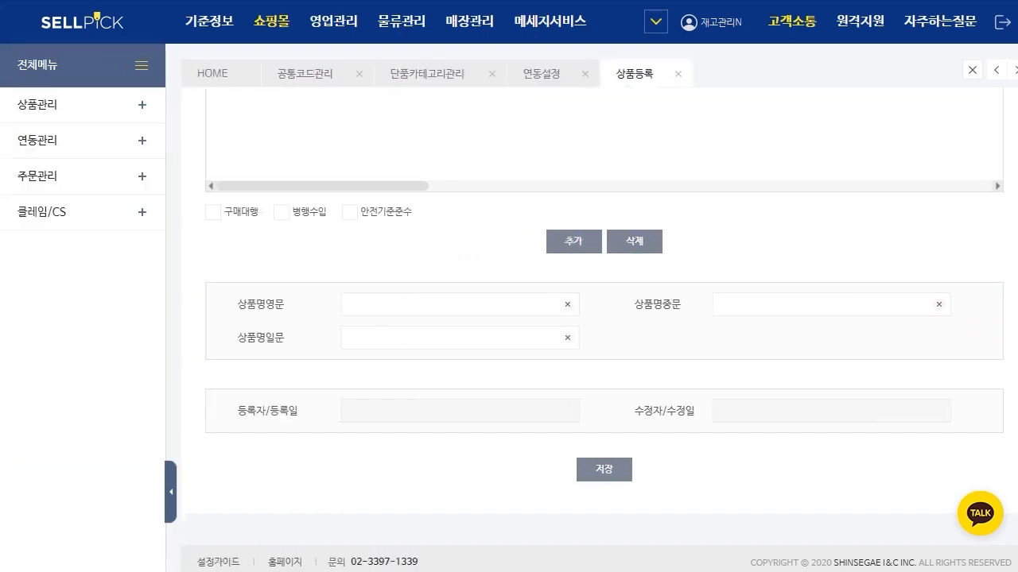
{"action": "left_click", "coordinate": [82, 105]}
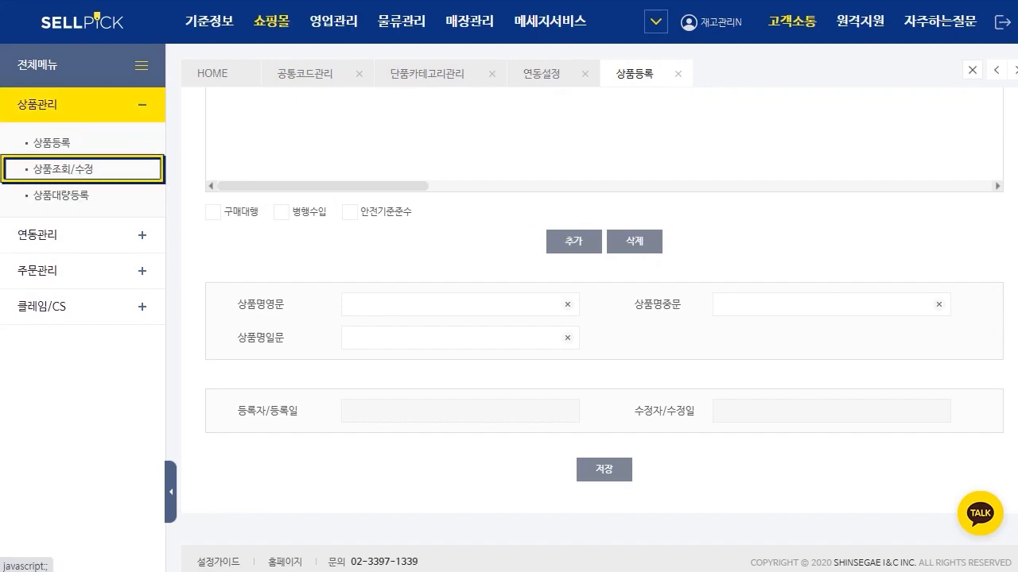
{"action": "left_click", "coordinate": [170, 491]}
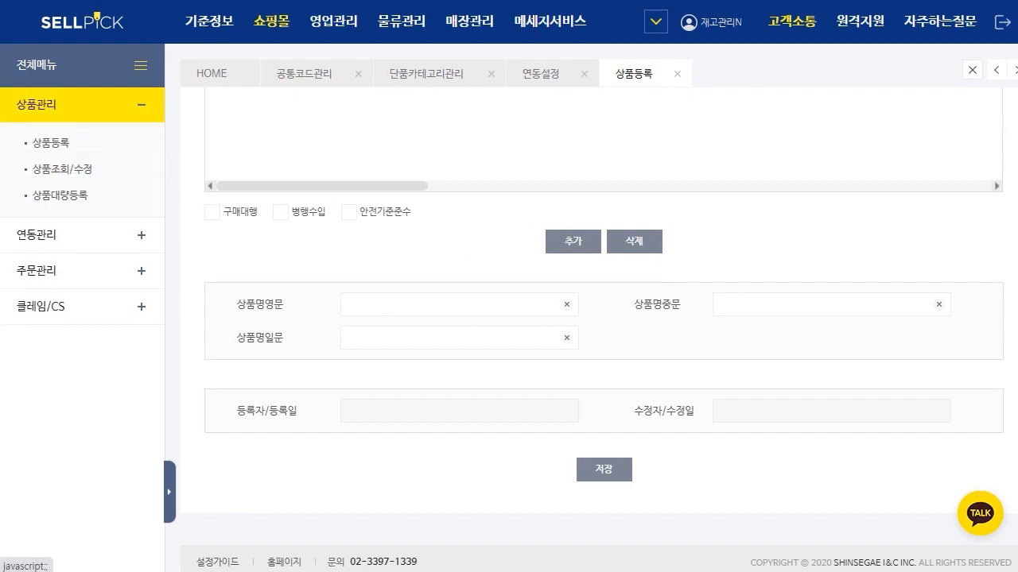
Step: Review the 상품등록 form from the 상품정보 fields through 옵션입력 to the 재고수량 column of the option list
{"action": "scroll", "coordinate": [509, 318], "scroll_direction": "up", "scroll_amount": 6}
{"action": "scroll", "coordinate": [520, 318], "scroll_direction": "up", "scroll_amount": 20}
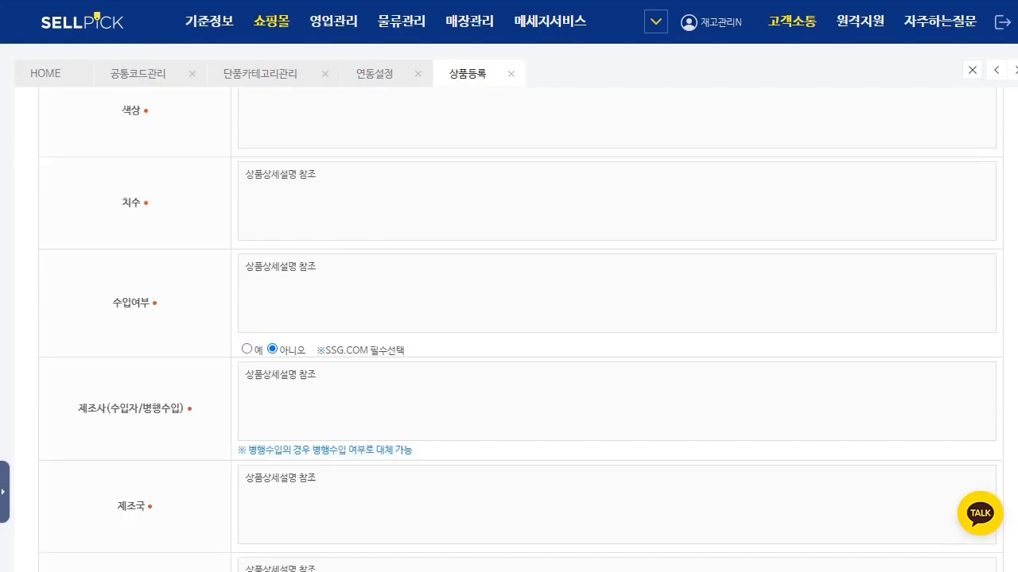
{"action": "scroll", "coordinate": [521, 318], "scroll_direction": "up", "scroll_amount": 7}
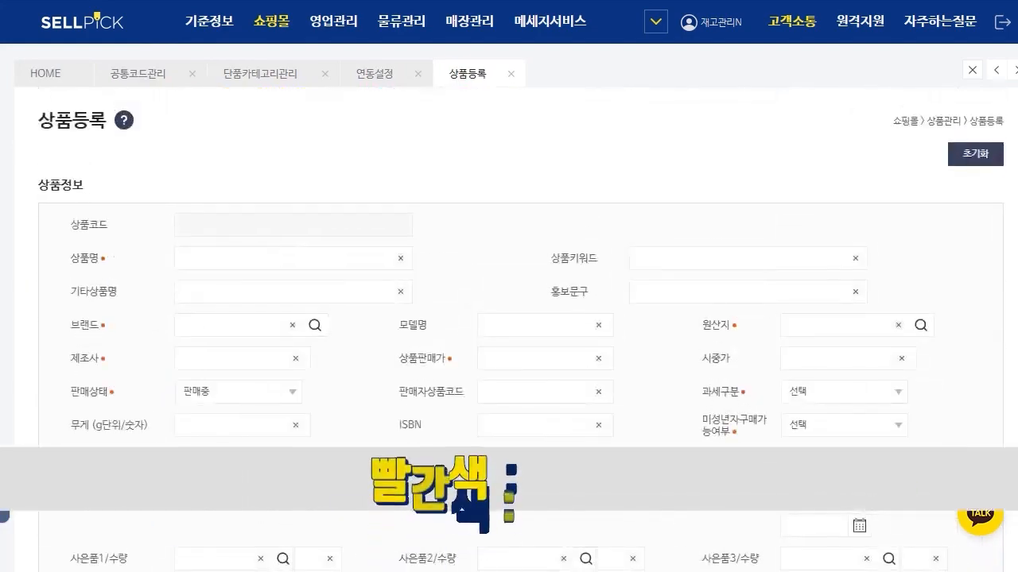
{"action": "scroll", "coordinate": [520, 318], "scroll_direction": "down", "scroll_amount": 1}
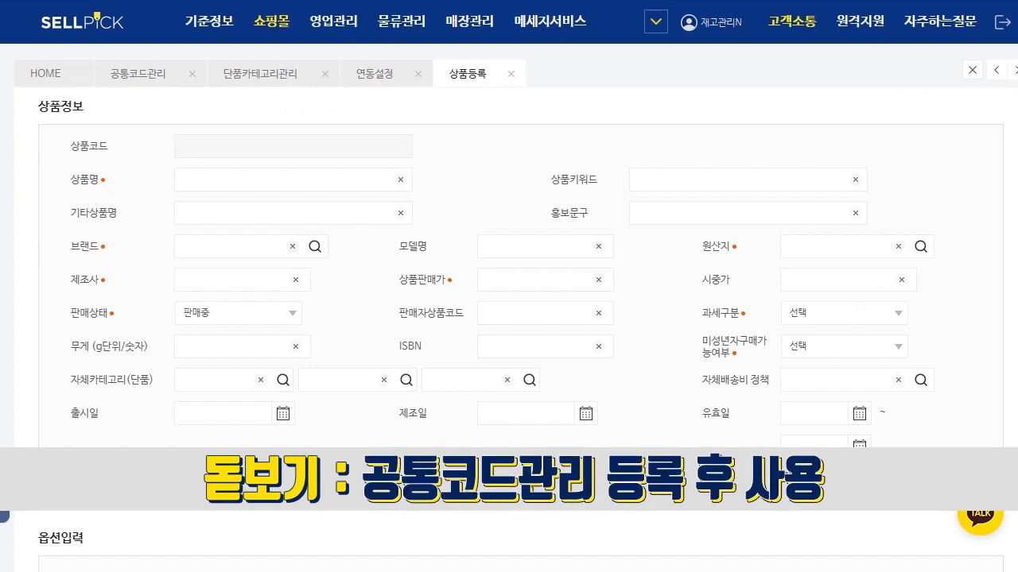
{"action": "scroll", "coordinate": [521, 334], "scroll_direction": "down", "scroll_amount": 1}
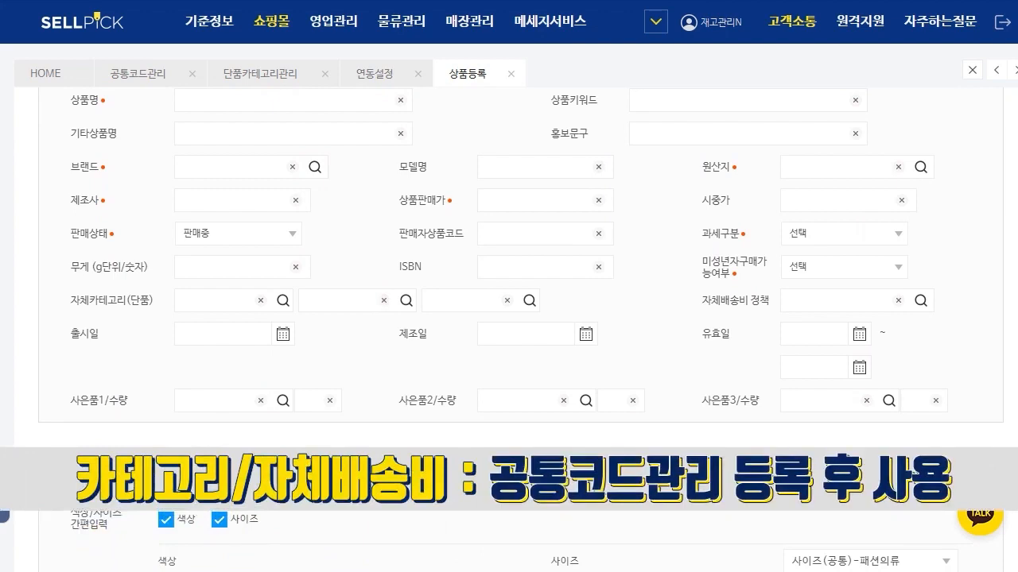
{"action": "scroll", "coordinate": [509, 318], "scroll_direction": "down", "scroll_amount": 3}
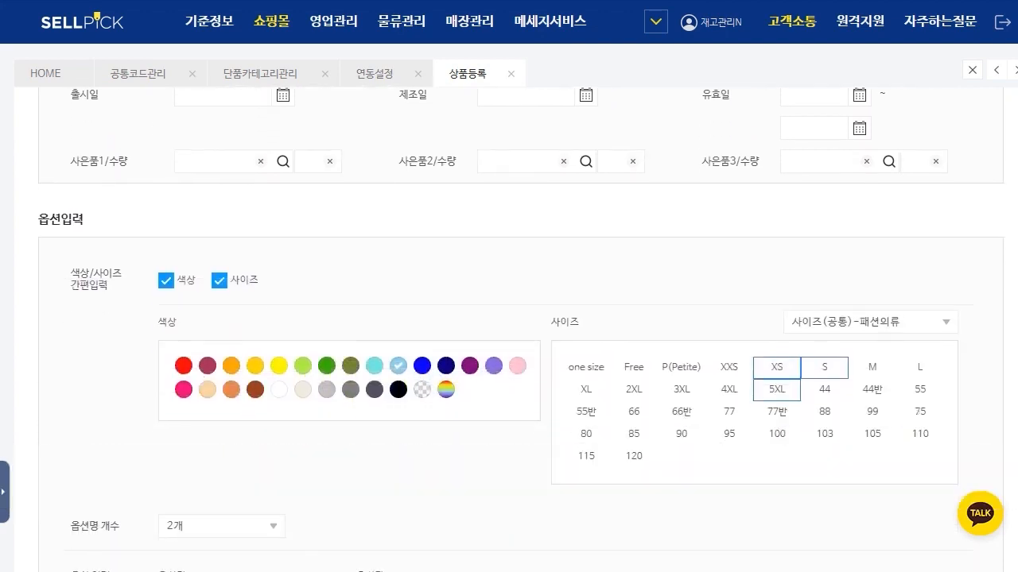
{"action": "scroll", "coordinate": [509, 330], "scroll_direction": "down", "scroll_amount": 1}
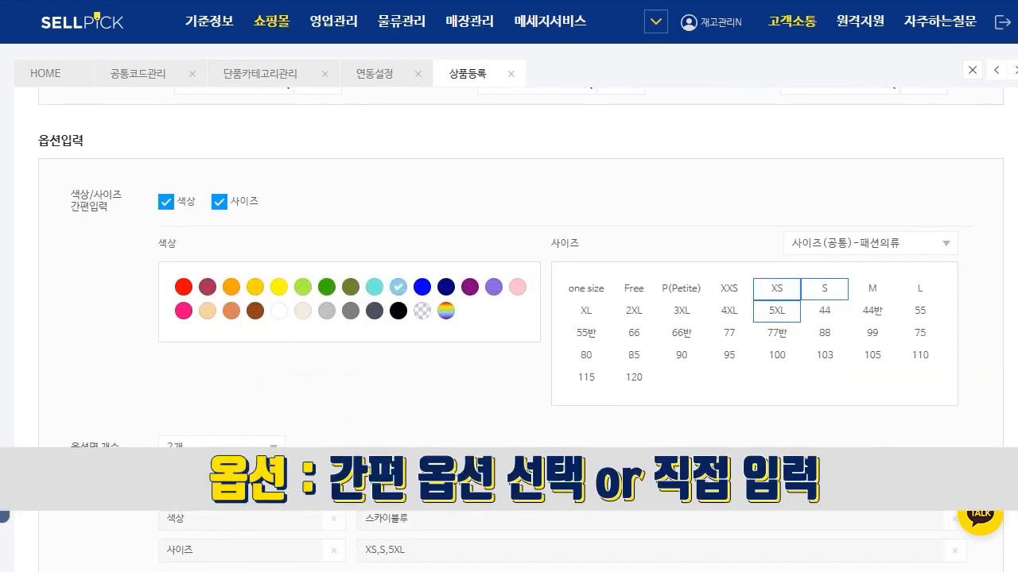
{"action": "scroll", "coordinate": [509, 318], "scroll_direction": "down", "scroll_amount": 2}
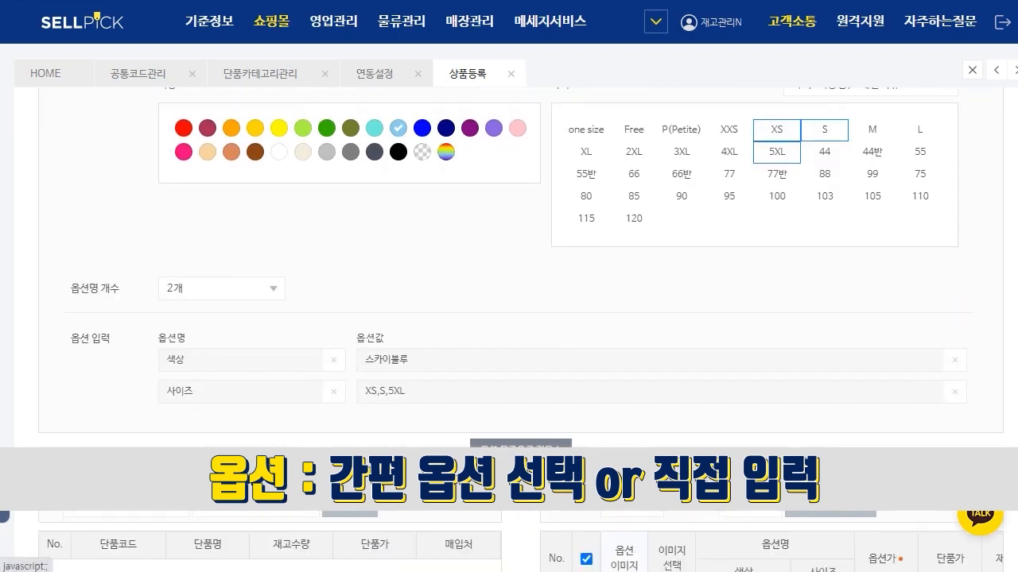
{"action": "scroll", "coordinate": [509, 318], "scroll_direction": "down", "scroll_amount": 3}
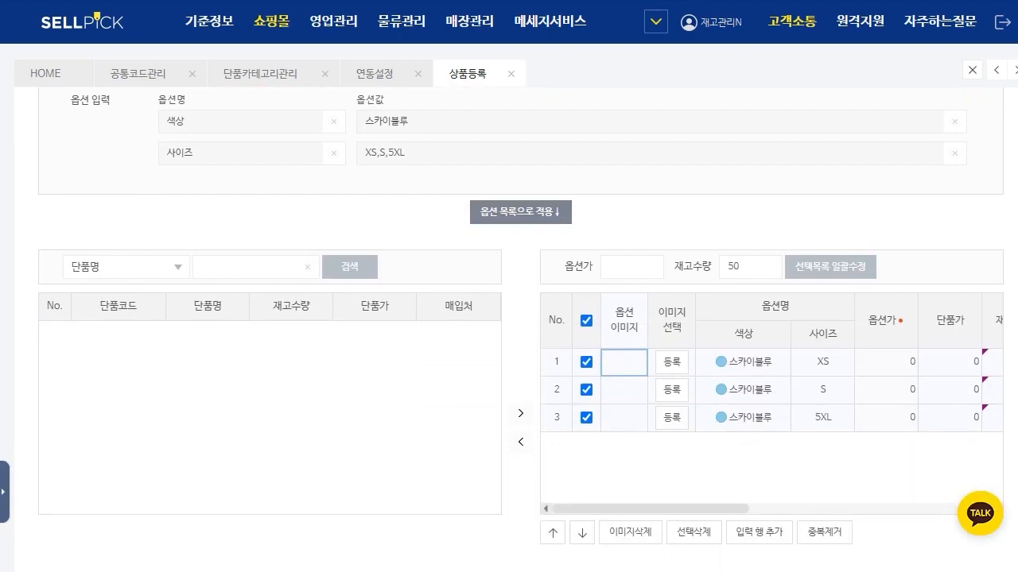
{"action": "scroll", "coordinate": [771, 404], "scroll_direction": "right", "scroll_amount": 3}
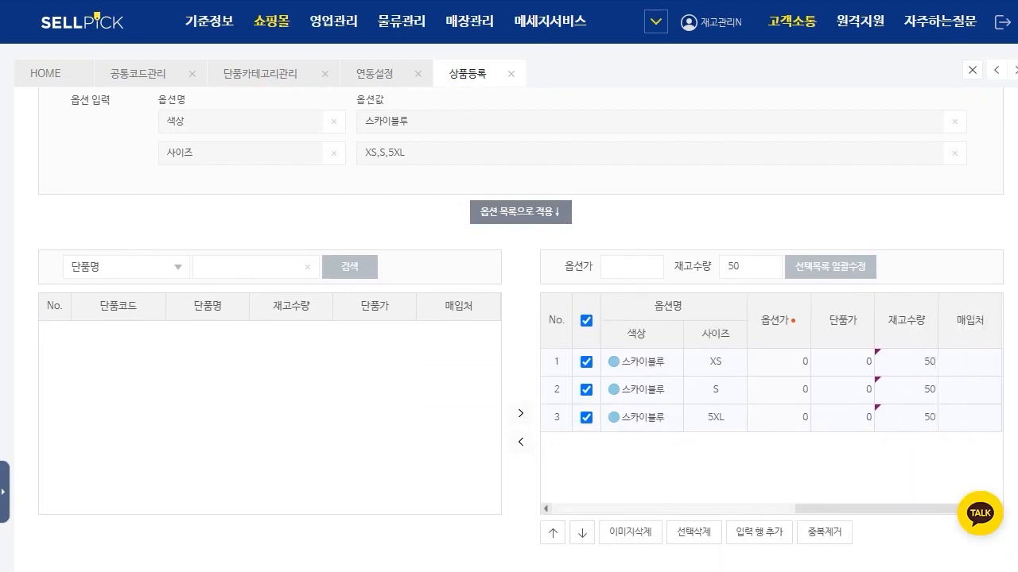
Step: Review the 품목고시 section with 품목 kept on (1) 의류, including its fields from 제품 소재 to 제조국
{"action": "scroll", "coordinate": [521, 318], "scroll_direction": "down", "scroll_amount": 5}
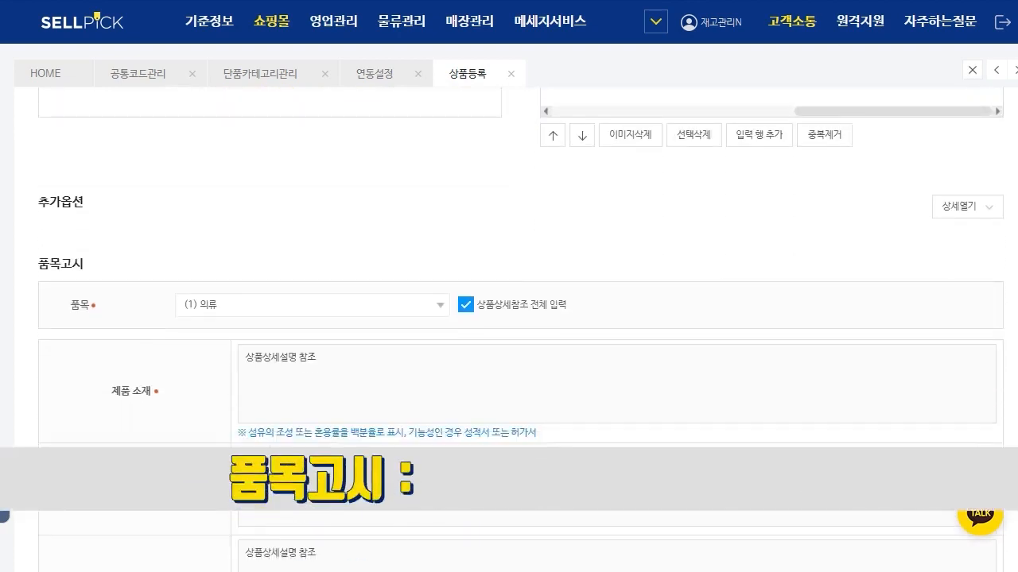
{"action": "left_click", "coordinate": [312, 306]}
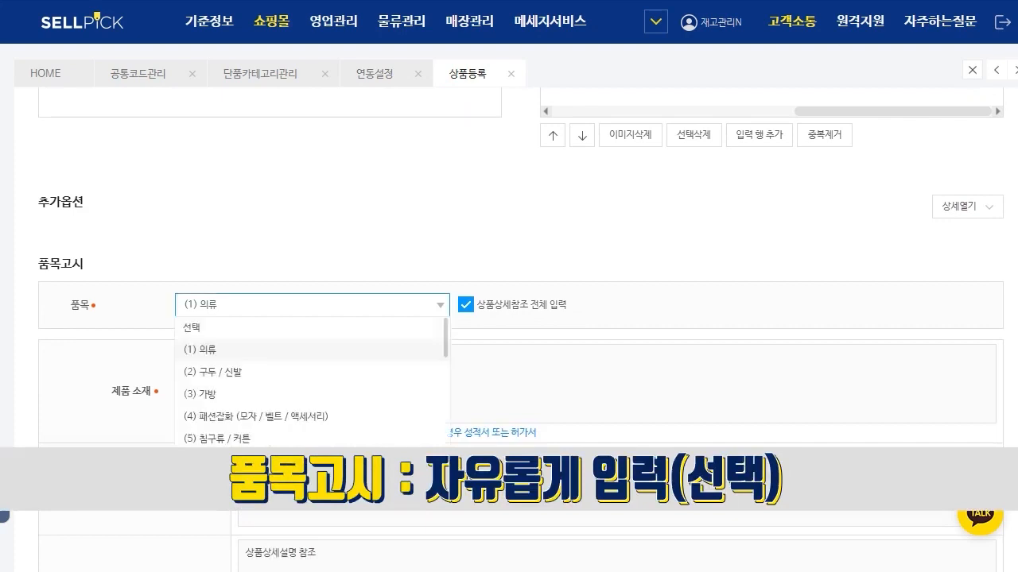
{"action": "left_click", "coordinate": [207, 349]}
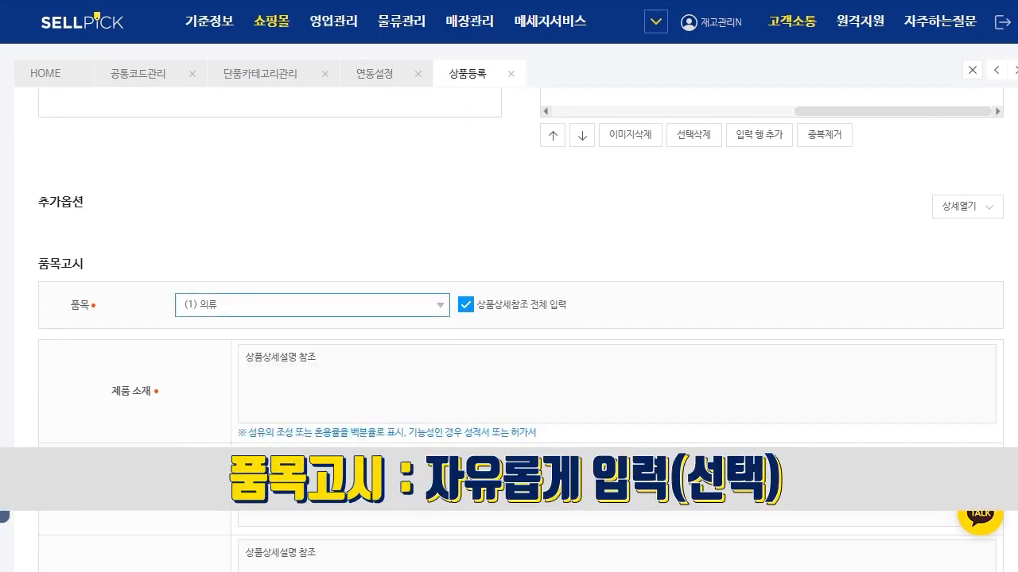
{"action": "scroll", "coordinate": [521, 329], "scroll_direction": "down", "scroll_amount": 4}
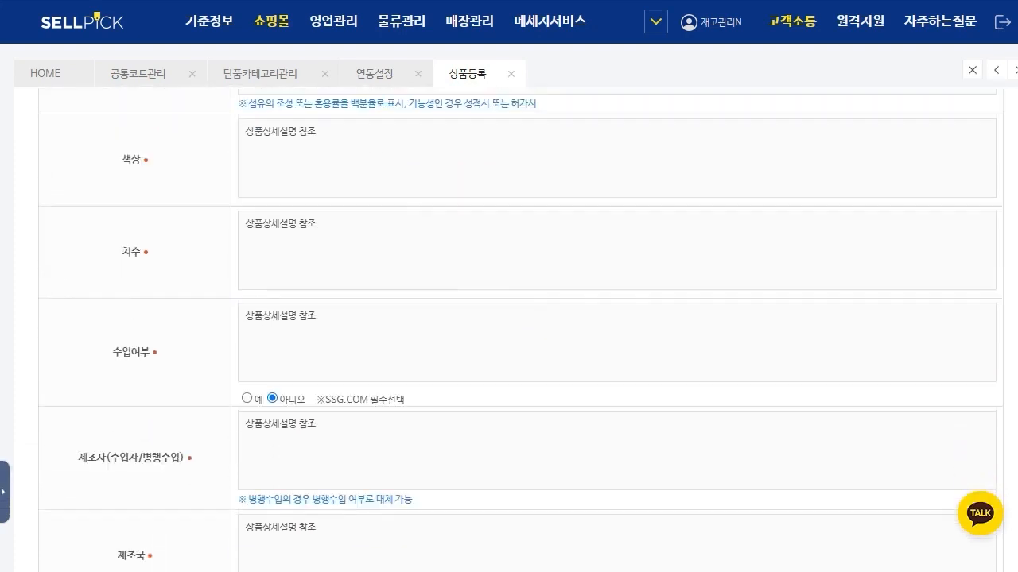
{"action": "scroll", "coordinate": [521, 329], "scroll_direction": "down", "scroll_amount": 15}
{"action": "scroll", "coordinate": [520, 329], "scroll_direction": "up", "scroll_amount": 2}
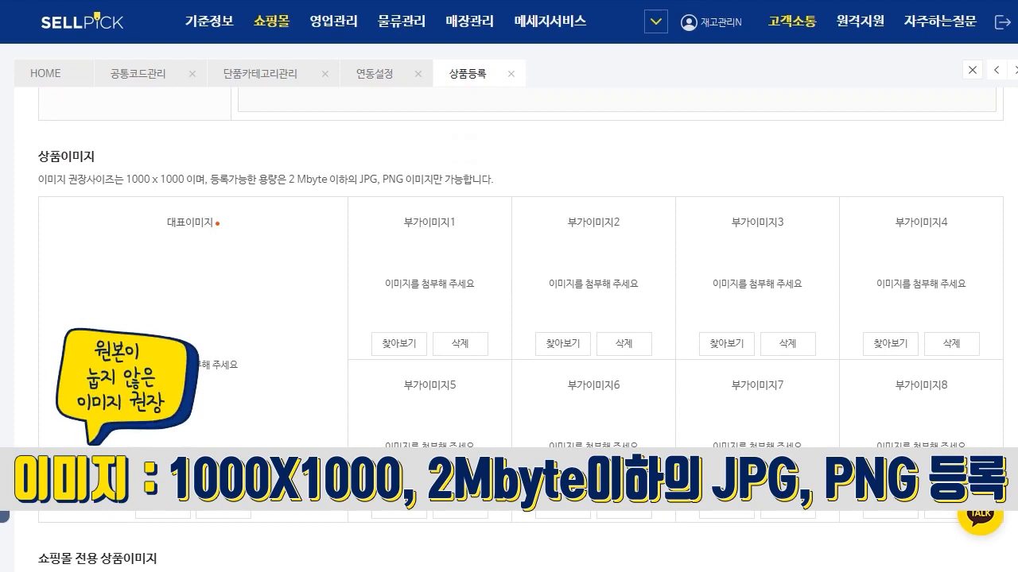
Step: Review the 상품이미지 slots, the 위메프 리스팅이미지 slot and the 상품설명 preview down to the Information section
{"action": "scroll", "coordinate": [521, 329], "scroll_direction": "down", "scroll_amount": 5}
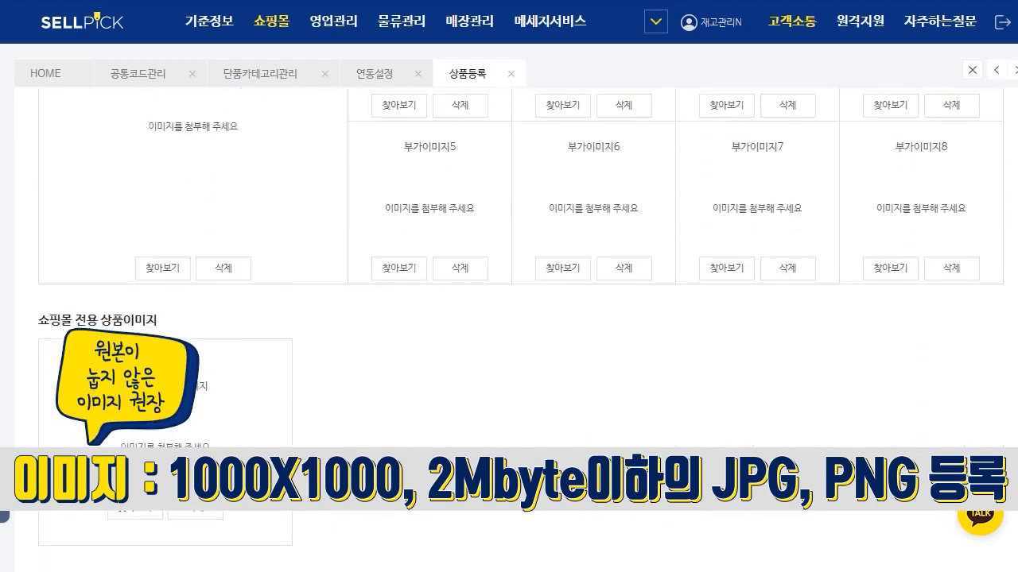
{"action": "scroll", "coordinate": [521, 329], "scroll_direction": "down", "scroll_amount": 3}
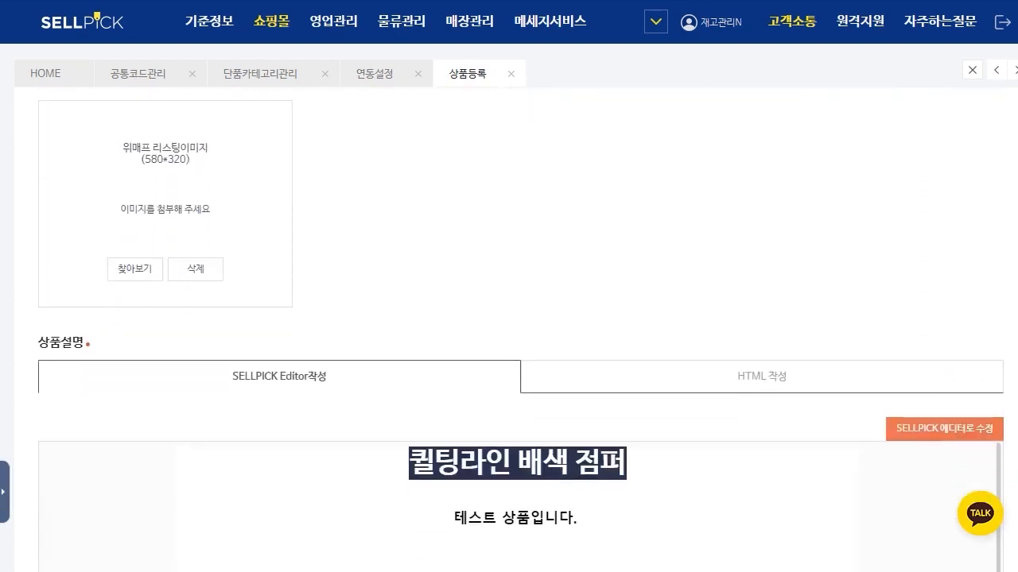
{"action": "scroll", "coordinate": [520, 329], "scroll_direction": "down", "scroll_amount": 3}
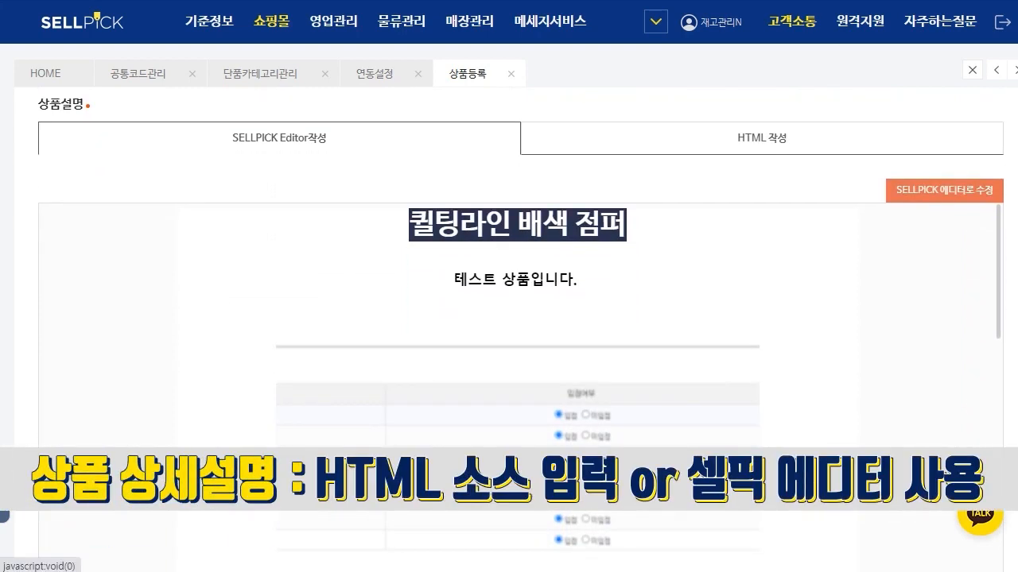
{"action": "scroll", "coordinate": [516, 382], "scroll_direction": "down", "scroll_amount": 4}
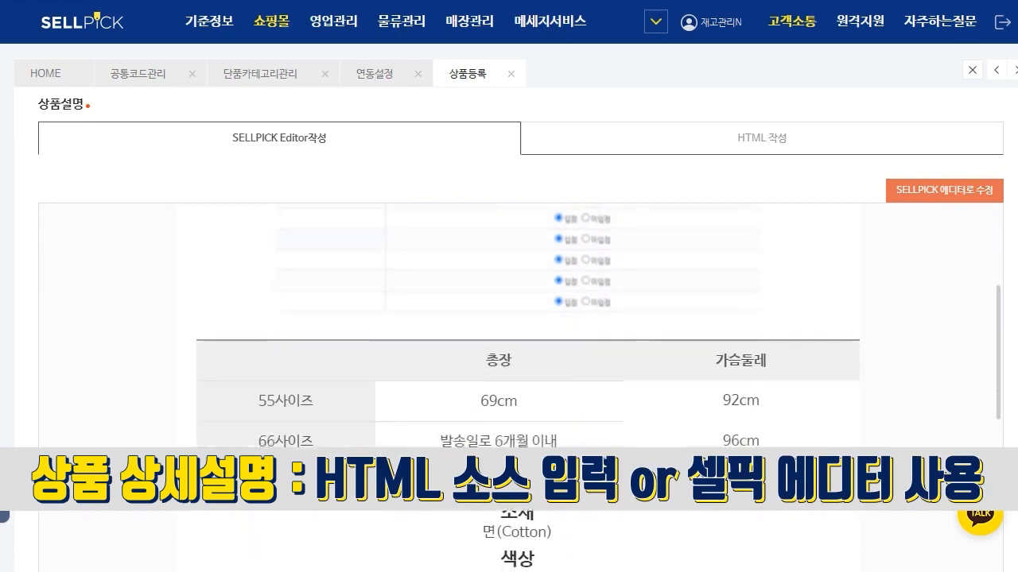
{"action": "scroll", "coordinate": [517, 381], "scroll_direction": "up", "scroll_amount": 2}
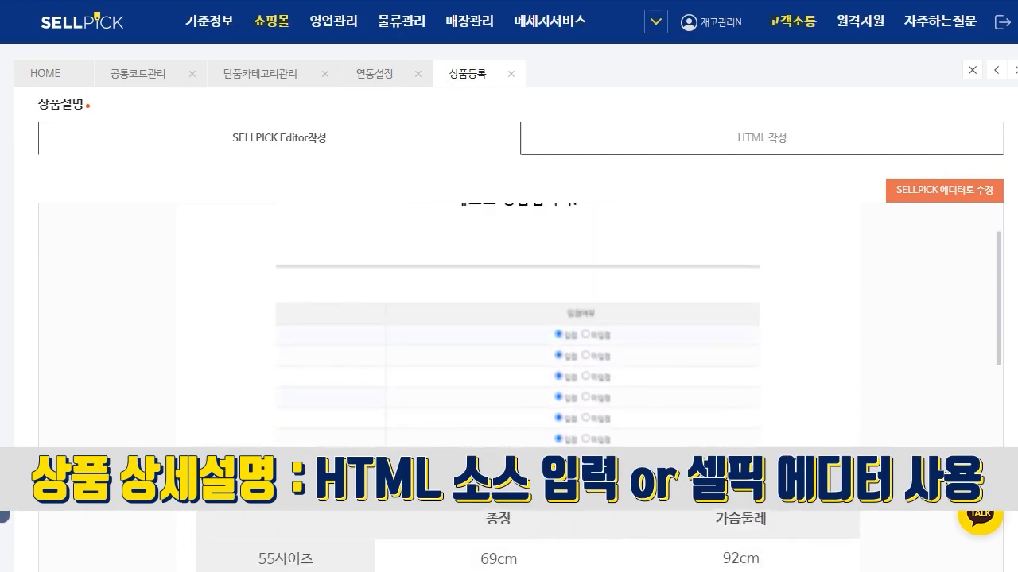
{"action": "scroll", "coordinate": [517, 382], "scroll_direction": "down", "scroll_amount": 10}
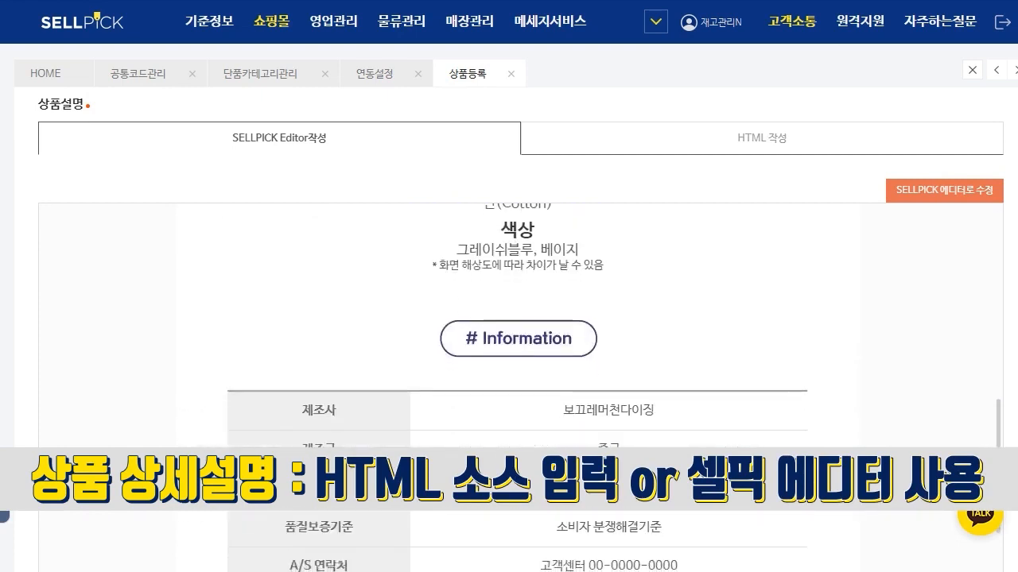
{"action": "scroll", "coordinate": [509, 318], "scroll_direction": "down", "scroll_amount": 5}
{"action": "scroll", "coordinate": [509, 318], "scroll_direction": "up", "scroll_amount": 1}
{"action": "scroll", "coordinate": [509, 318], "scroll_direction": "down", "scroll_amount": 1}
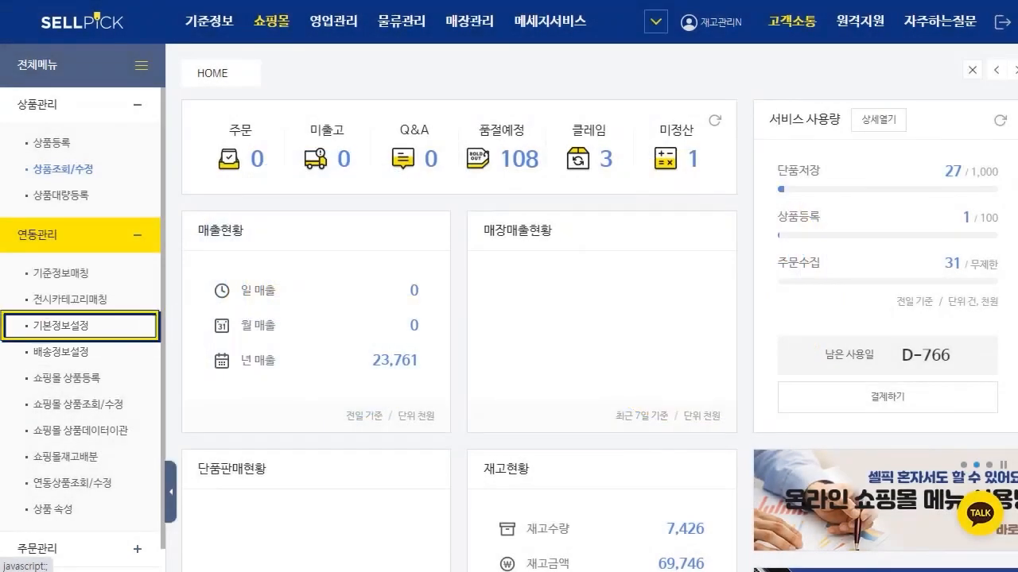
Step: Open 기본정보설정 under 연동관리 and look at the 시스템관리 entries of 기준정보
{"action": "left_click", "coordinate": [60, 325]}
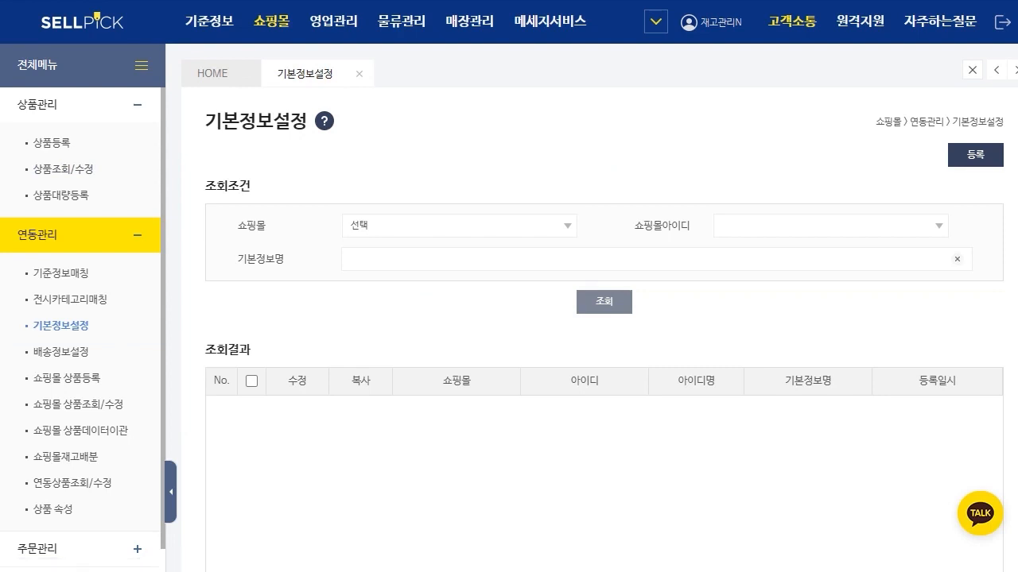
{"action": "left_click", "coordinate": [170, 492]}
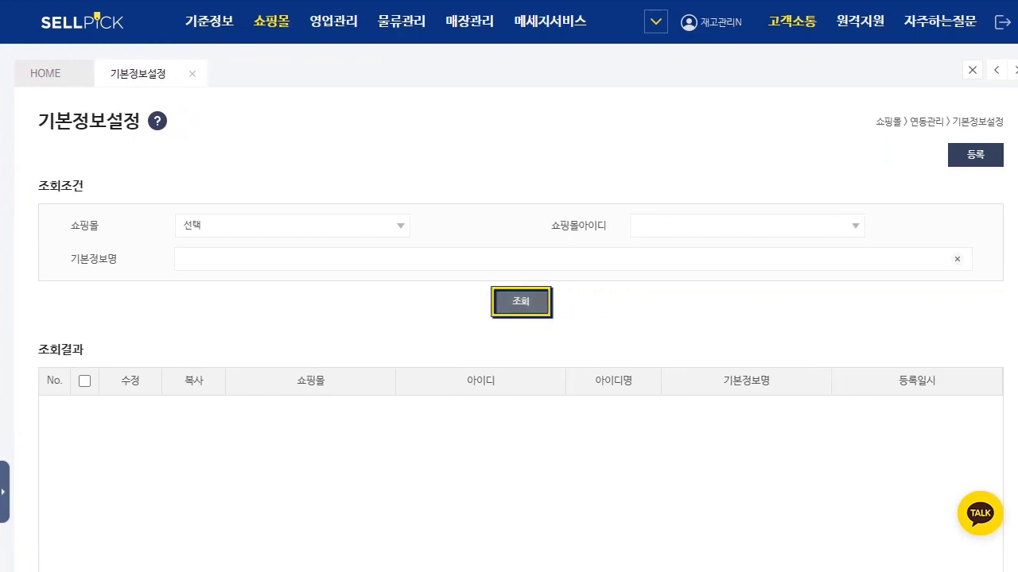
{"action": "left_click", "coordinate": [209, 21]}
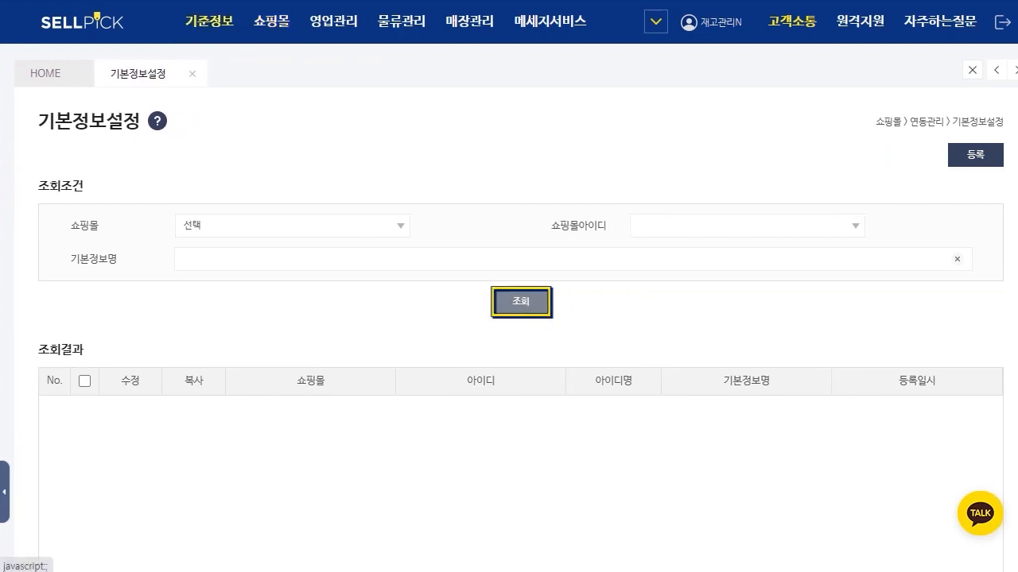
{"action": "left_click", "coordinate": [43, 105]}
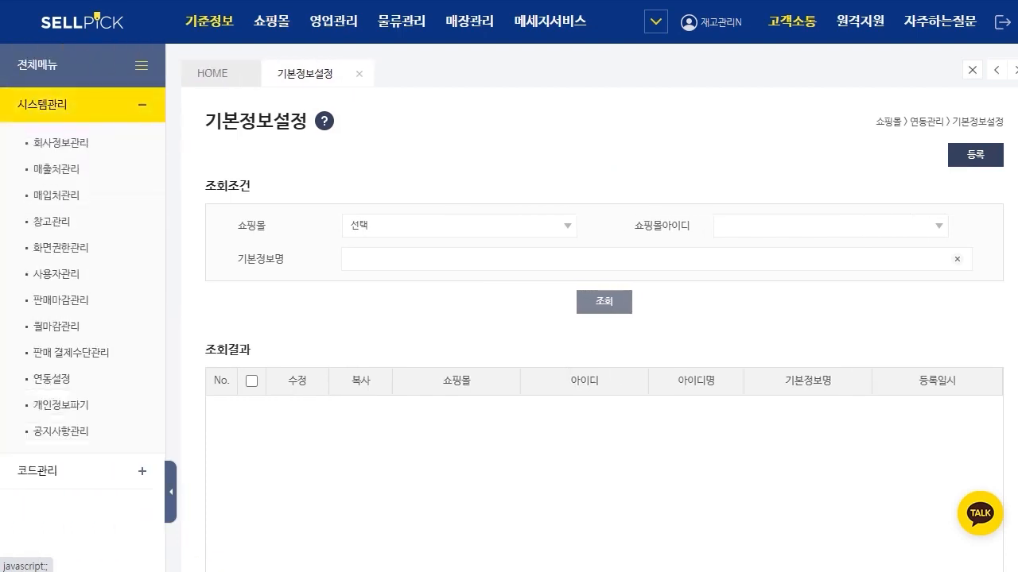
{"action": "left_click", "coordinate": [170, 492]}
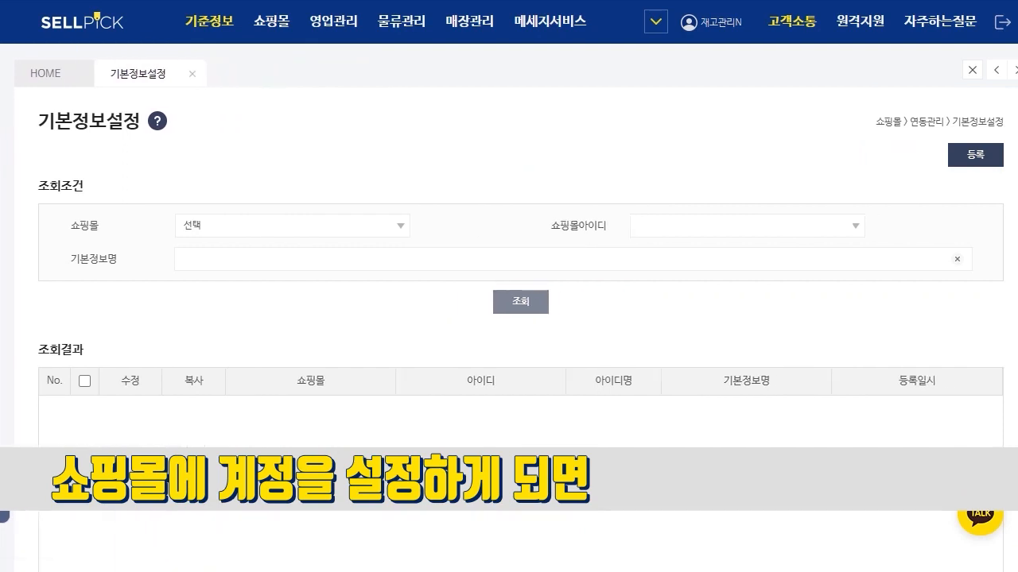
Step: Look up the 기본정보 entries for 스마트스토어 and open the first one for editing
{"action": "left_click", "coordinate": [292, 226]}
{"action": "left_click", "coordinate": [239, 271]}
{"action": "left_click", "coordinate": [521, 302]}
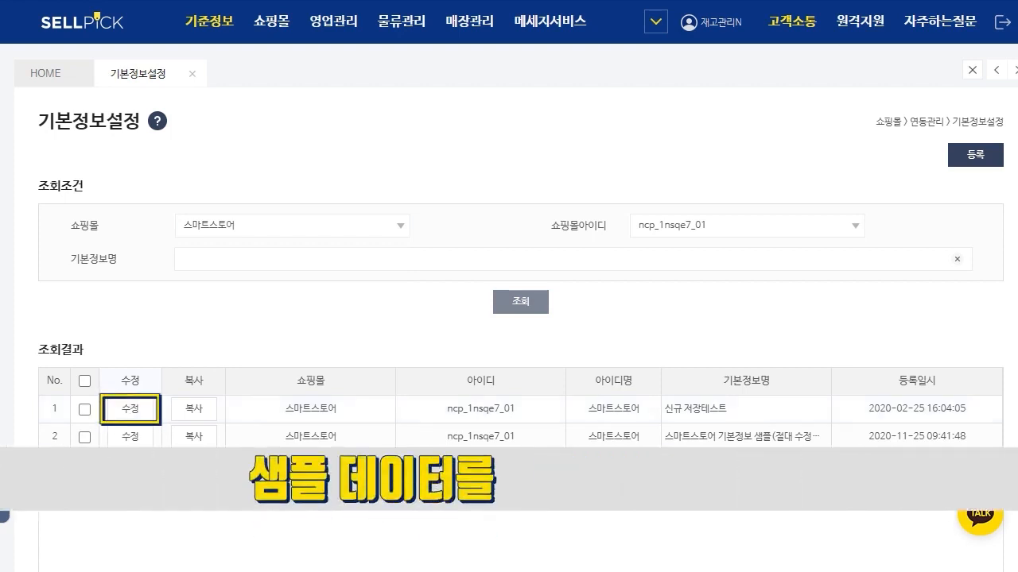
{"action": "left_click", "coordinate": [131, 410]}
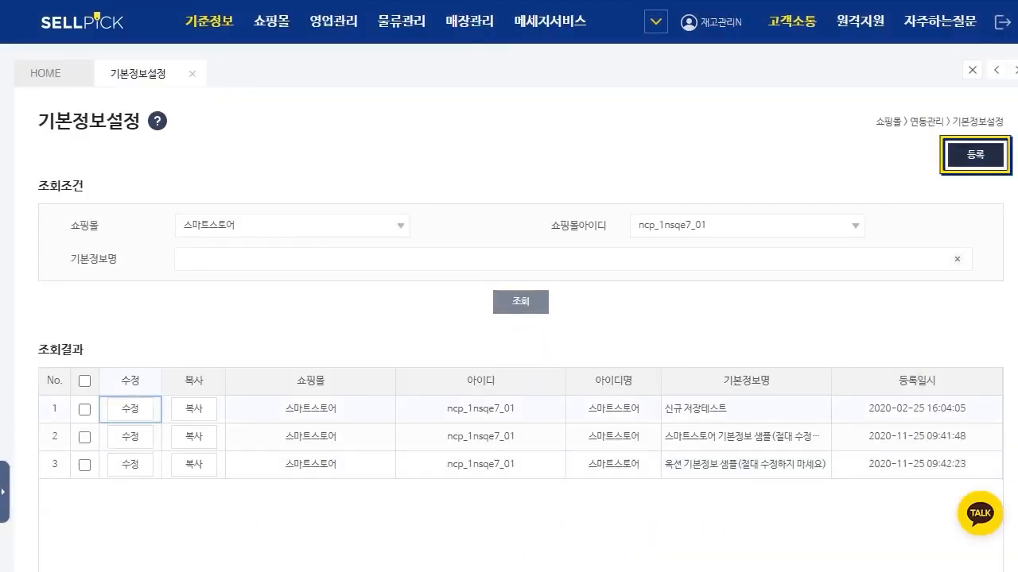
Step: Open a new 스마트스토어 기본정보 form and review its settings from 기본정보명 through discounts and points to 상품정보제공고시
{"action": "left_click", "coordinate": [976, 155]}
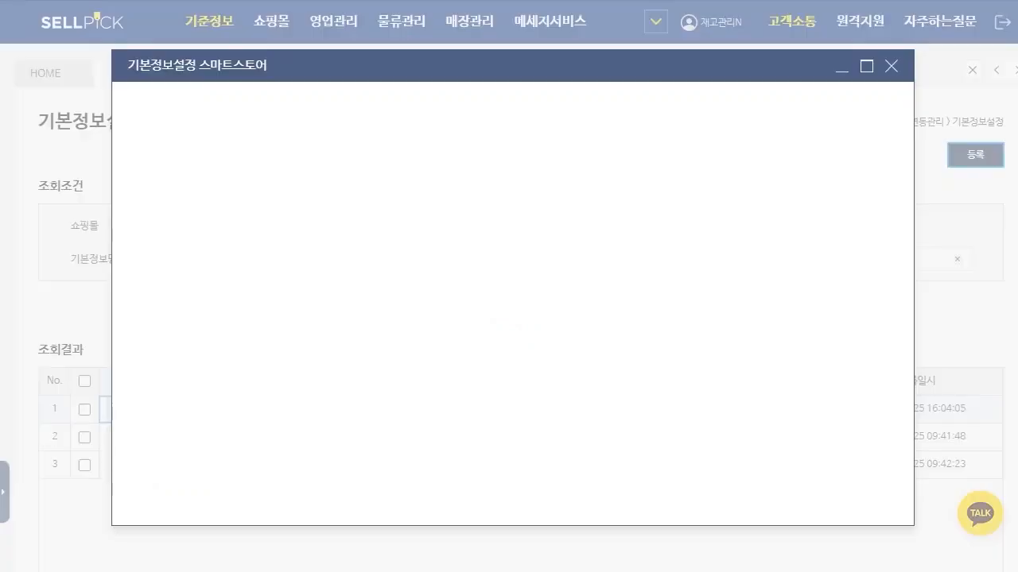
{"action": "left_click_drag", "start_coordinate": [265, 119], "coordinate": [365, 119]}
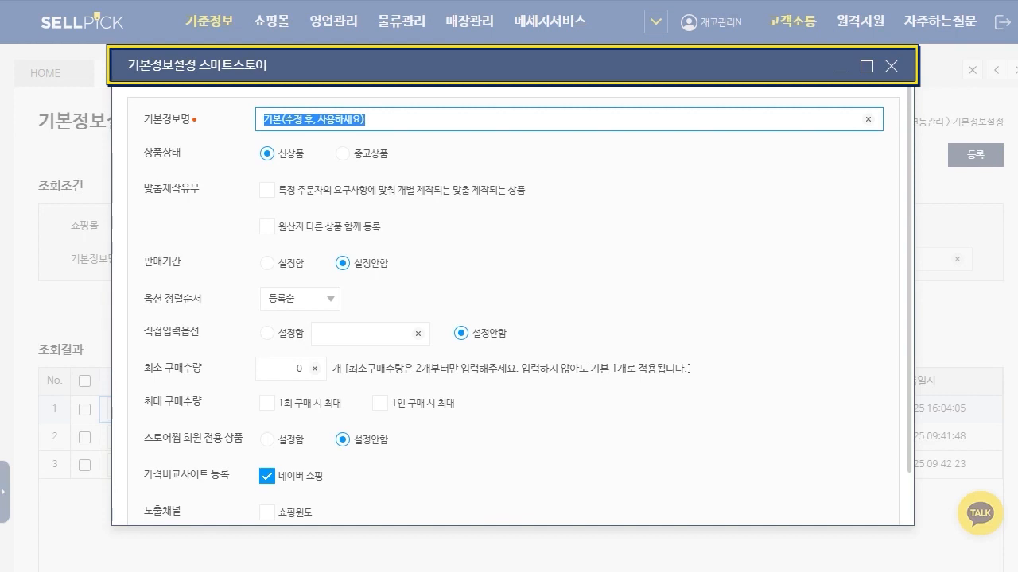
{"action": "scroll", "coordinate": [513, 302], "scroll_direction": "down", "scroll_amount": 1}
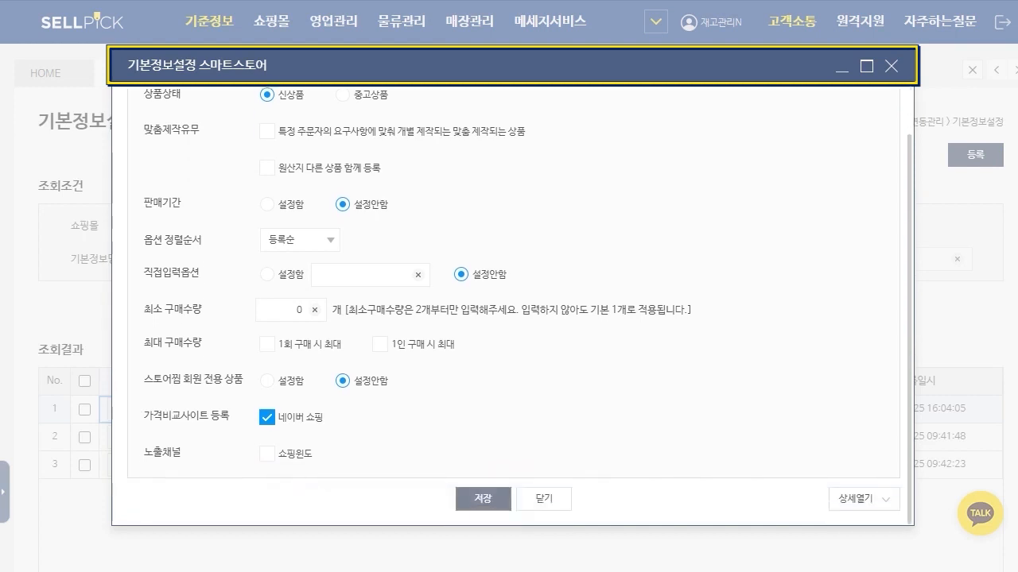
{"action": "scroll", "coordinate": [513, 302], "scroll_direction": "down", "scroll_amount": 5}
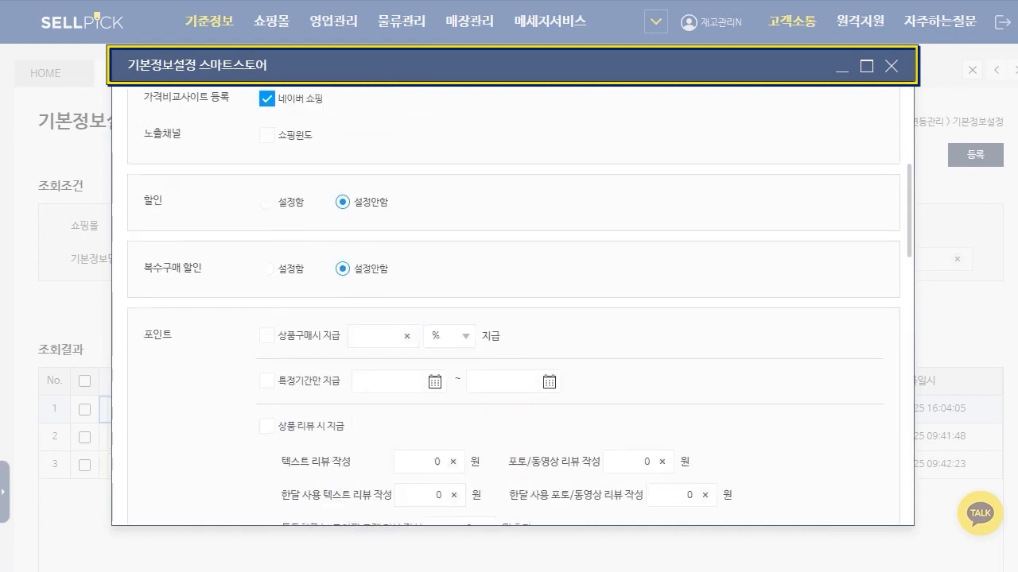
{"action": "scroll", "coordinate": [506, 305], "scroll_direction": "down", "scroll_amount": 8}
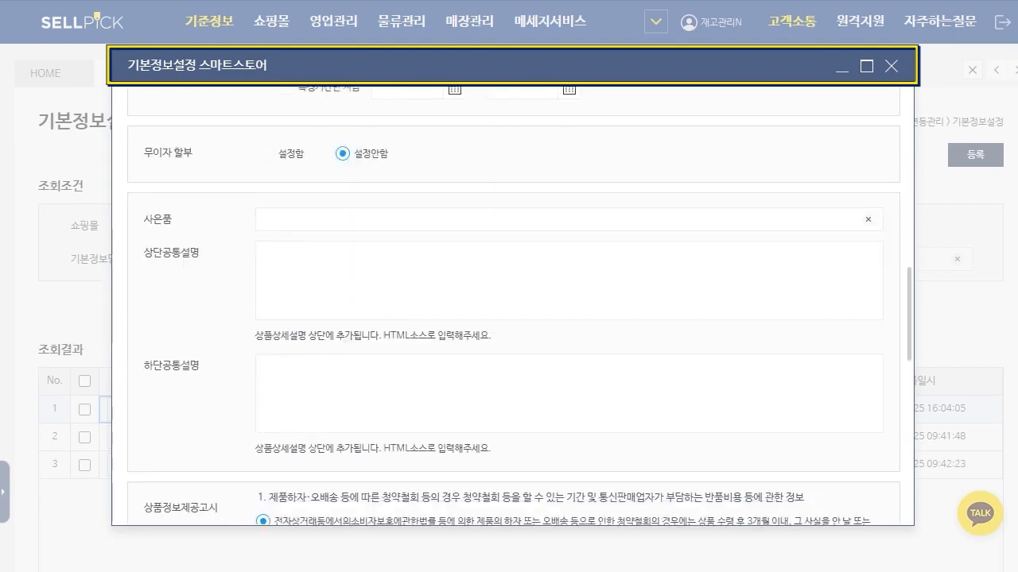
{"action": "scroll", "coordinate": [506, 304], "scroll_direction": "down", "scroll_amount": 5}
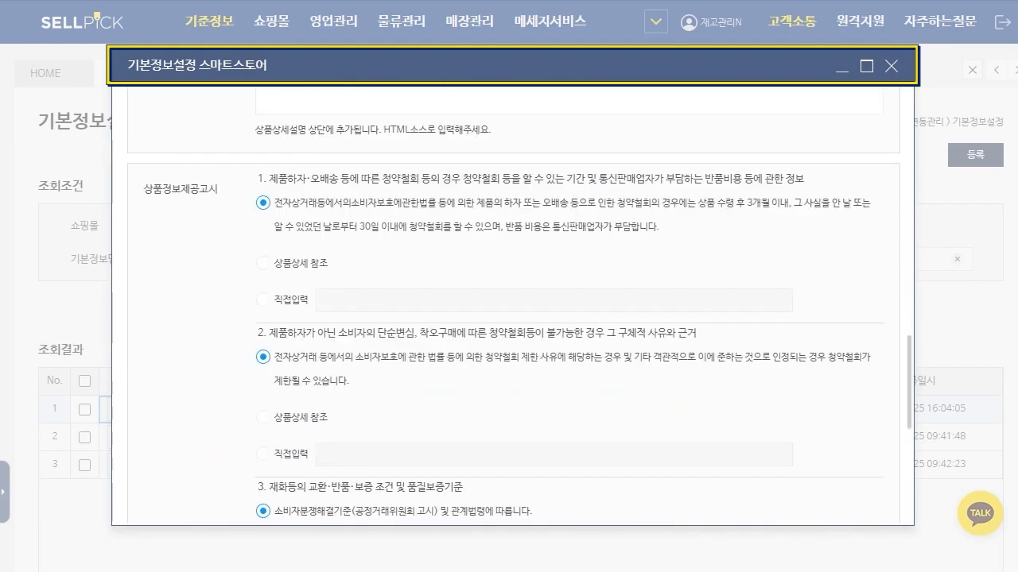
{"action": "scroll", "coordinate": [512, 310], "scroll_direction": "down", "scroll_amount": 5}
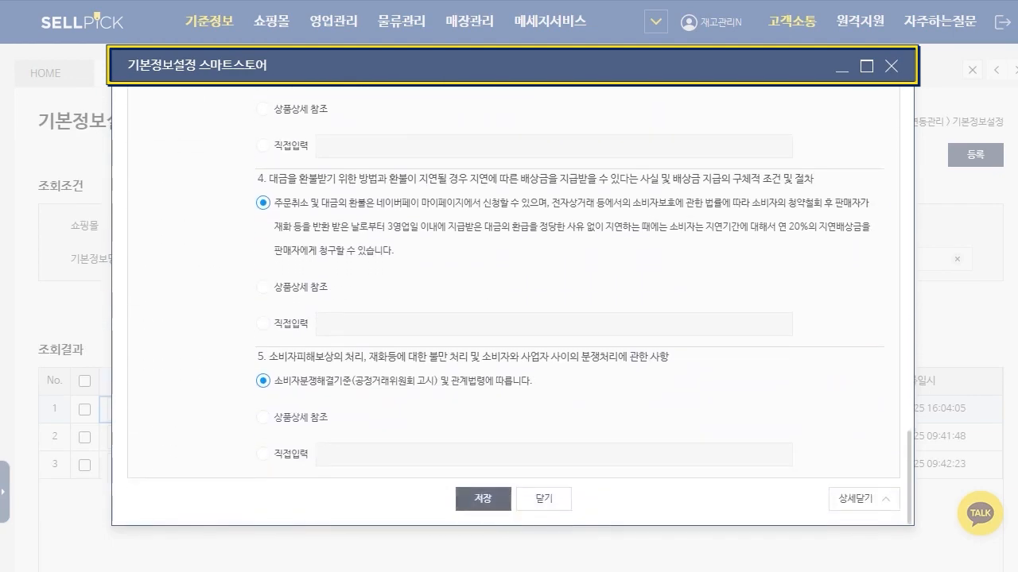
{"action": "scroll", "coordinate": [514, 306], "scroll_direction": "up", "scroll_amount": 15}
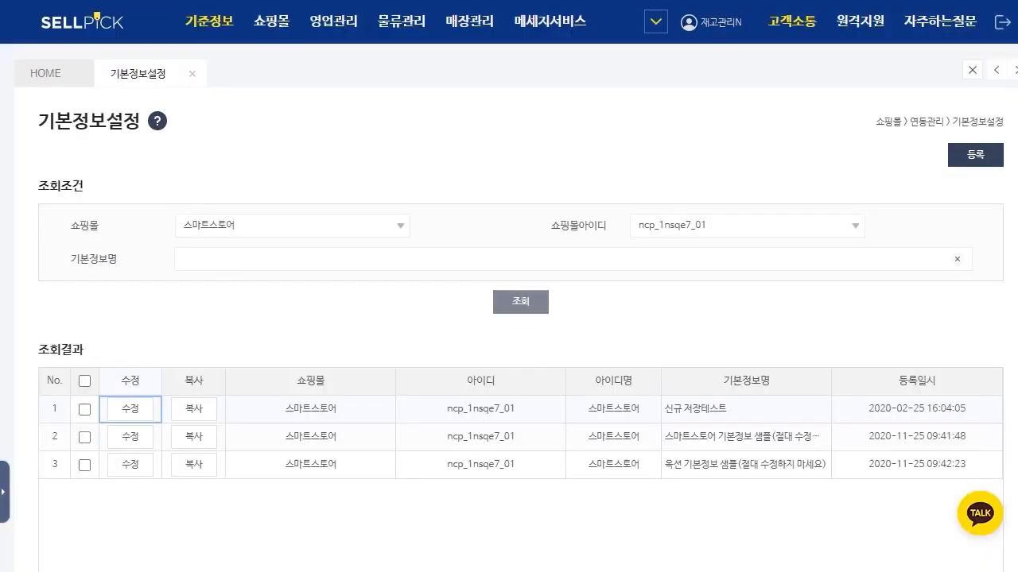
Step: Open a new 기본정보 form for 옥션 and keep 판매기간 at 90일
{"action": "left_click", "coordinate": [292, 225]}
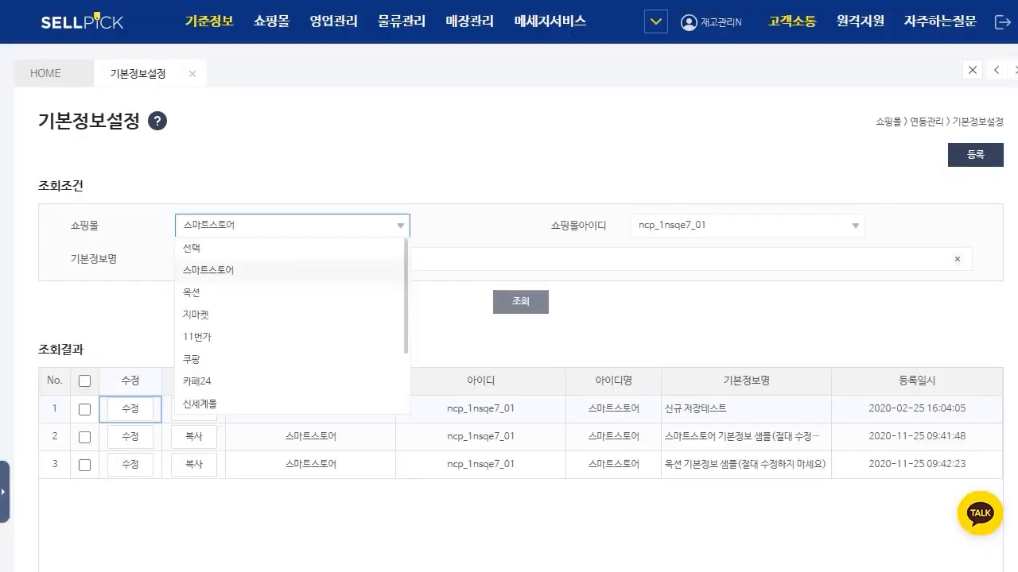
{"action": "left_click", "coordinate": [191, 293]}
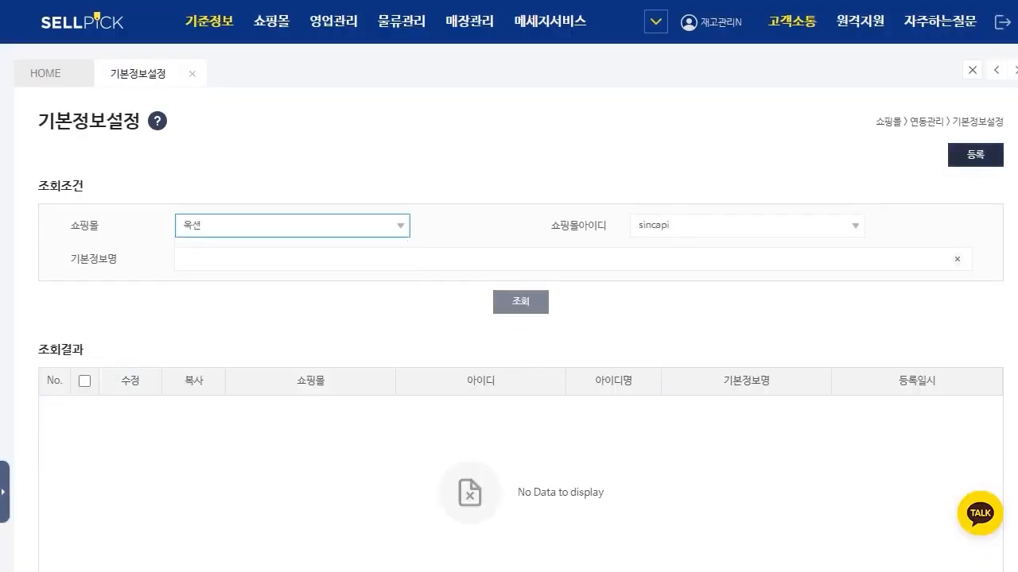
{"action": "left_click", "coordinate": [975, 155]}
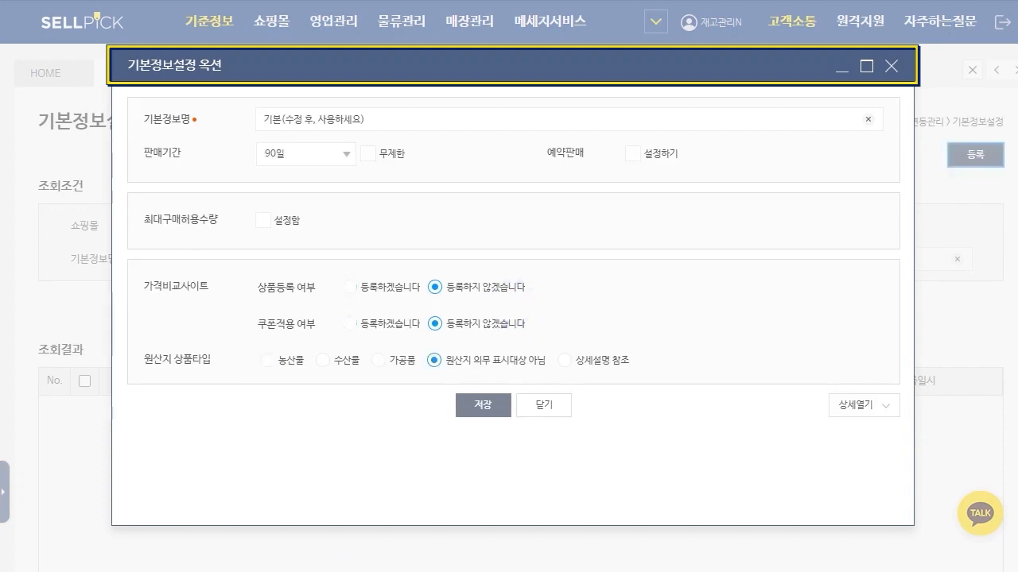
{"action": "left_click", "coordinate": [306, 155]}
{"action": "left_click", "coordinate": [306, 265]}
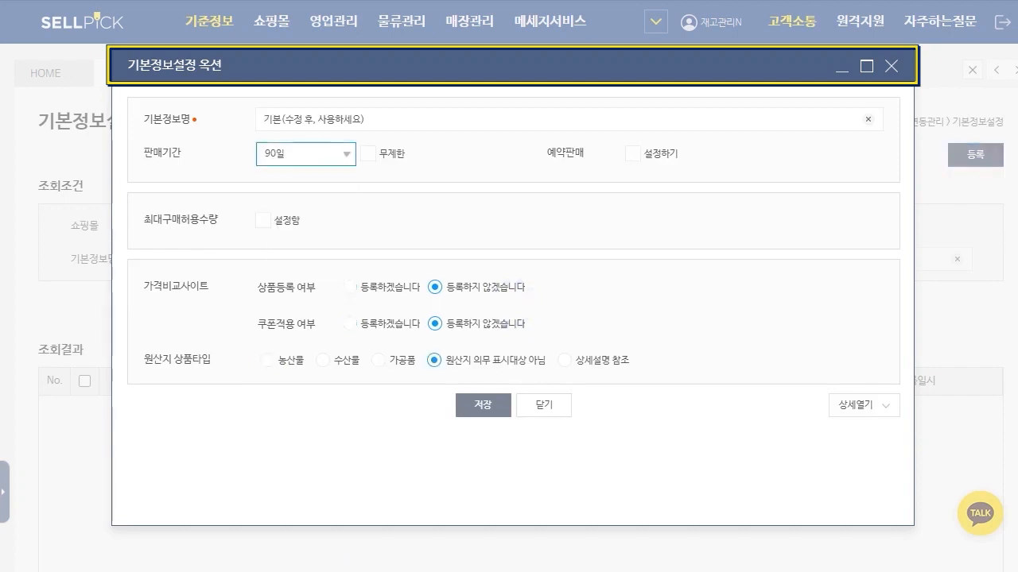
Step: Expand the detailed settings of the 옥션 form, review them down to 하단공통설명, and close the form without saving
{"action": "left_click", "coordinate": [863, 405]}
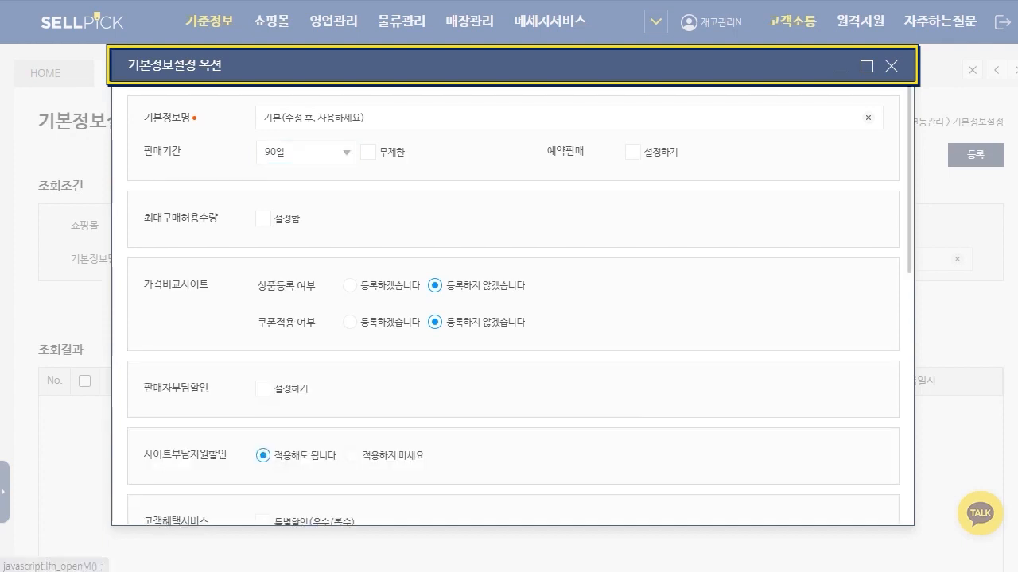
{"action": "scroll", "coordinate": [513, 318], "scroll_direction": "down", "scroll_amount": 2}
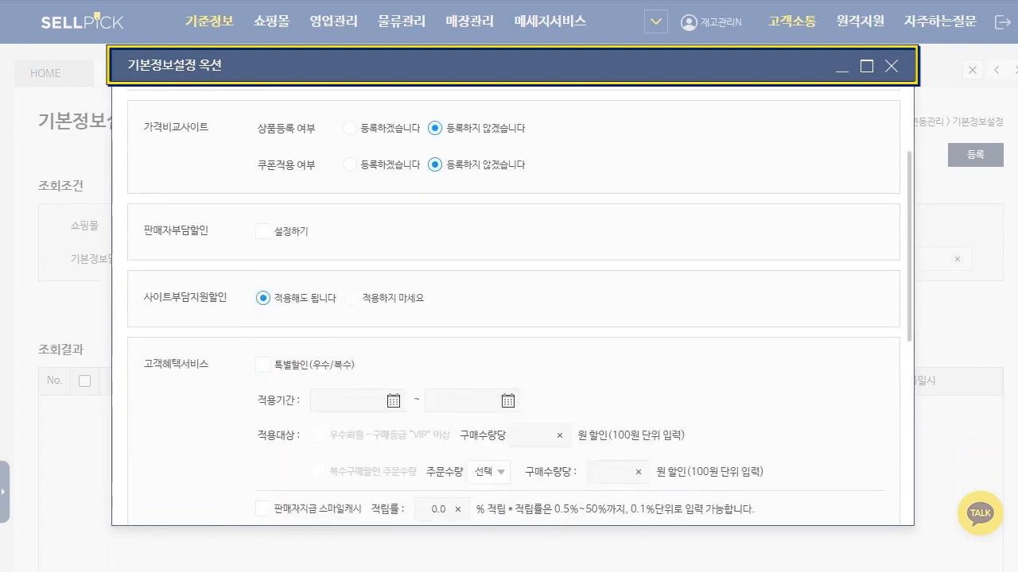
{"action": "scroll", "coordinate": [512, 318], "scroll_direction": "down", "scroll_amount": 5}
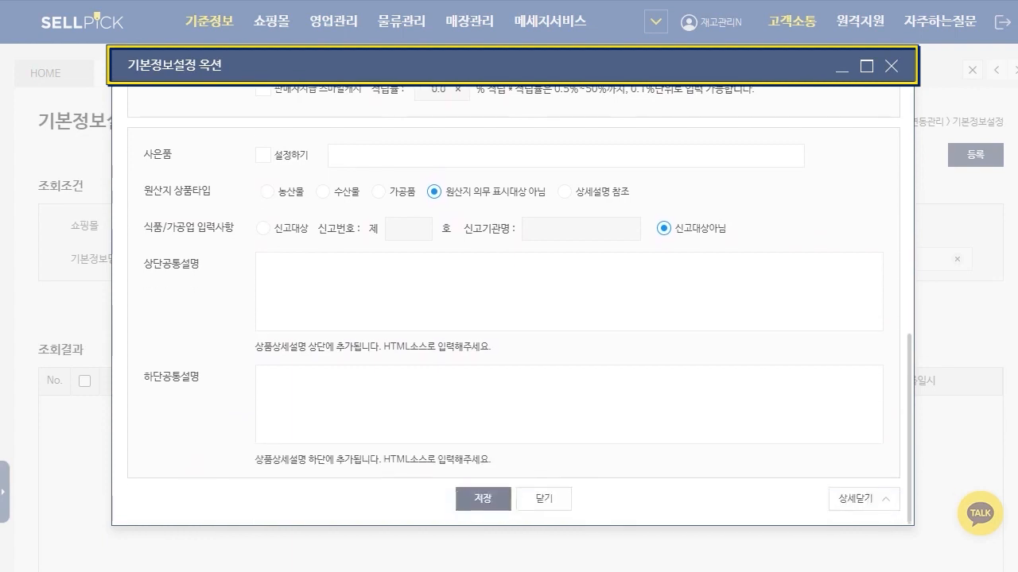
{"action": "left_click", "coordinate": [543, 499]}
Step: Choose 11번가 as the 쇼핑몰 and open a new 기본정보 form for it
{"action": "left_click", "coordinate": [292, 225]}
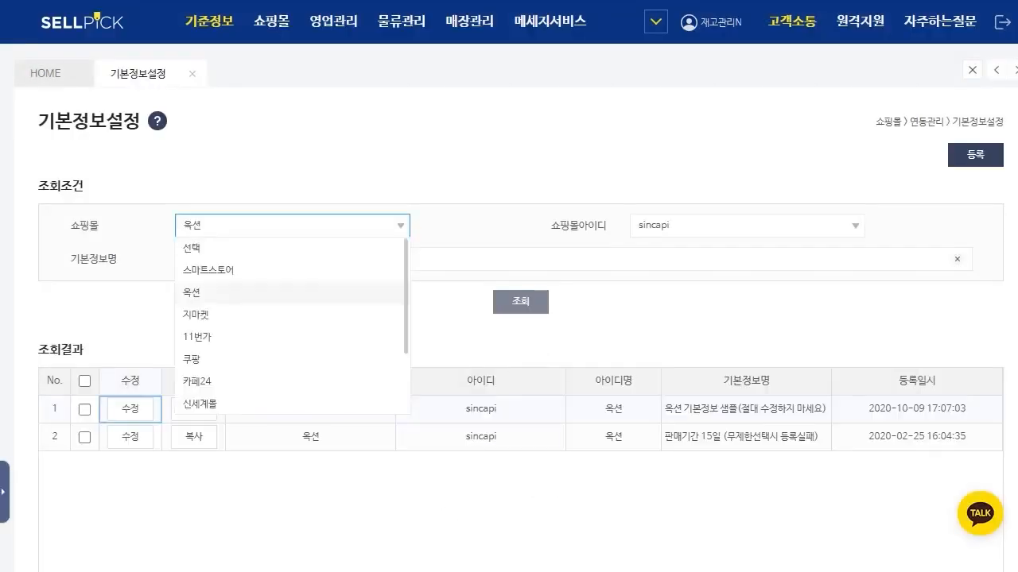
{"action": "left_click", "coordinate": [197, 336]}
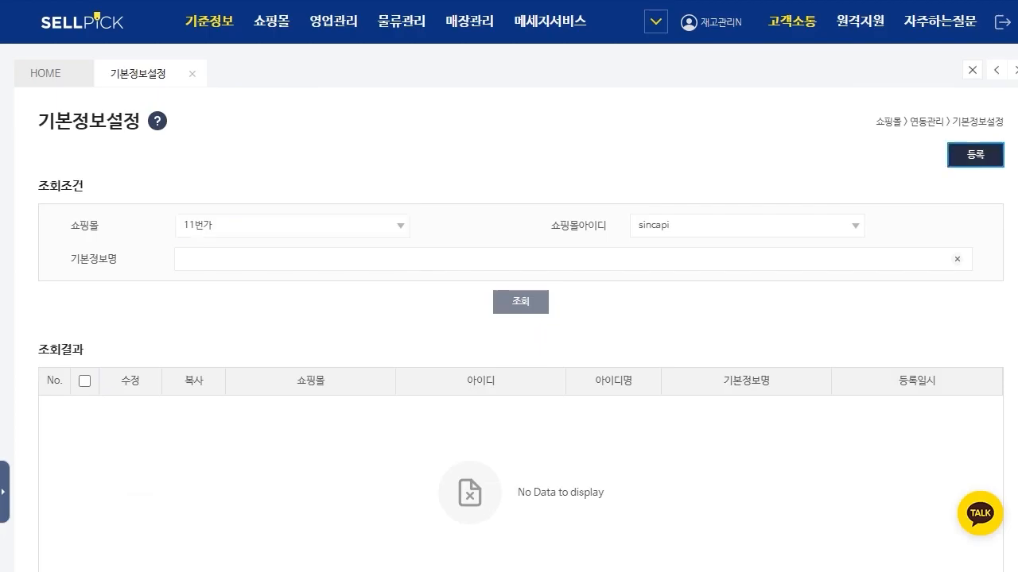
{"action": "left_click", "coordinate": [976, 155]}
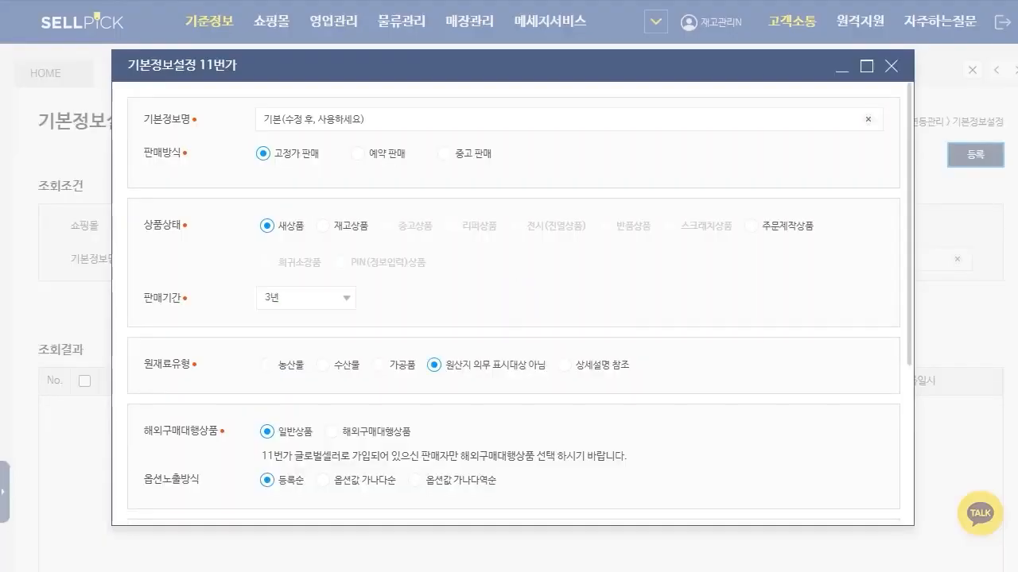
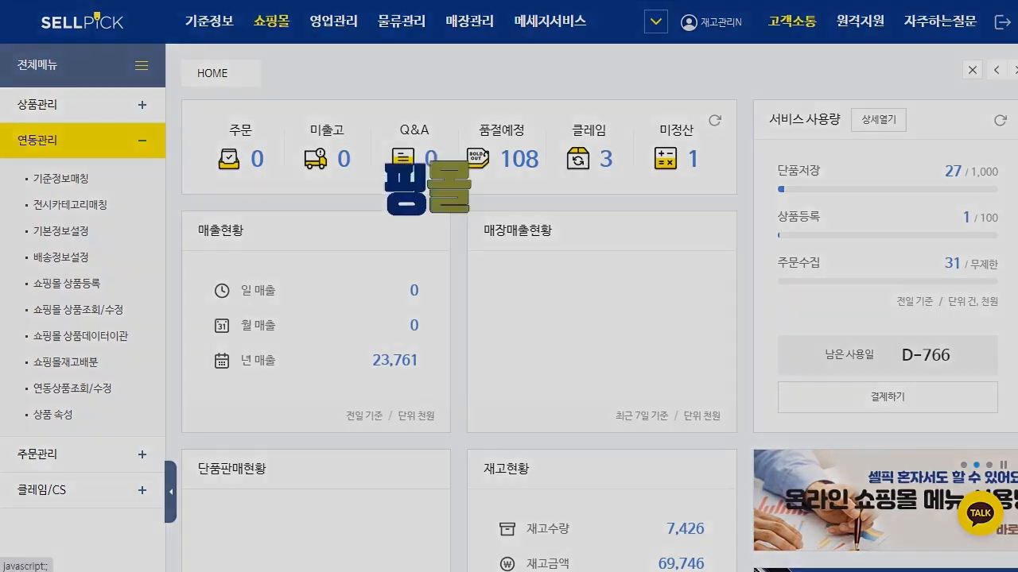
Step: Open 배송정보설정, choose 스마트스토어 as the 쇼핑몰 and open a new 배송정보 form for it
{"action": "left_click", "coordinate": [62, 258]}
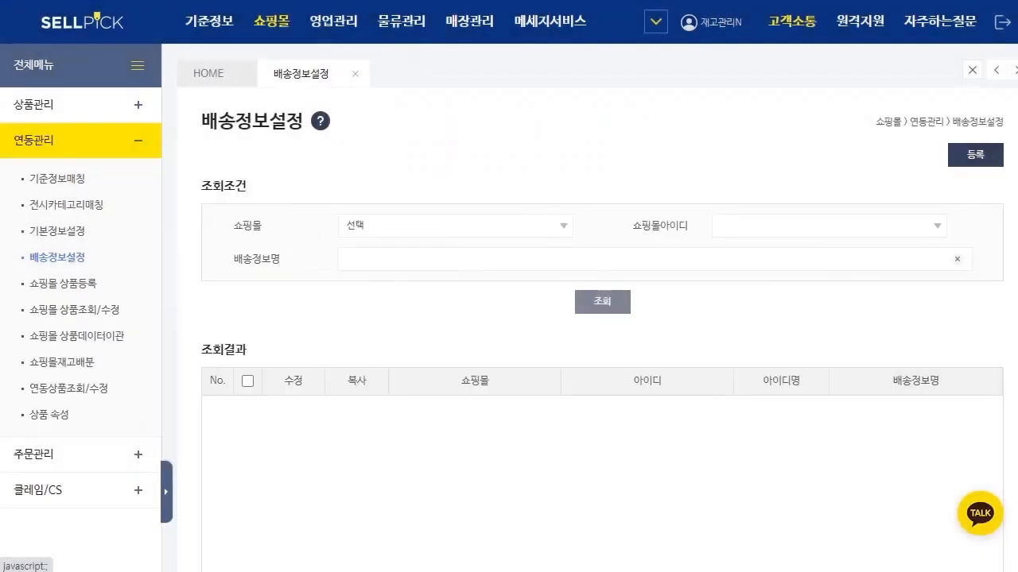
{"action": "left_click", "coordinate": [170, 492]}
{"action": "left_click", "coordinate": [292, 226]}
{"action": "left_click", "coordinate": [238, 270]}
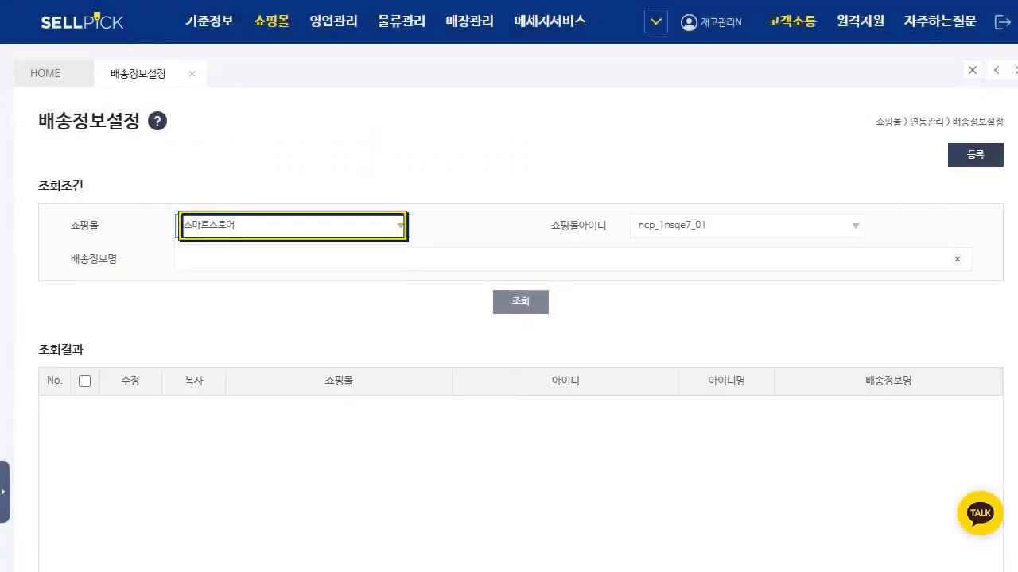
{"action": "left_click", "coordinate": [976, 155]}
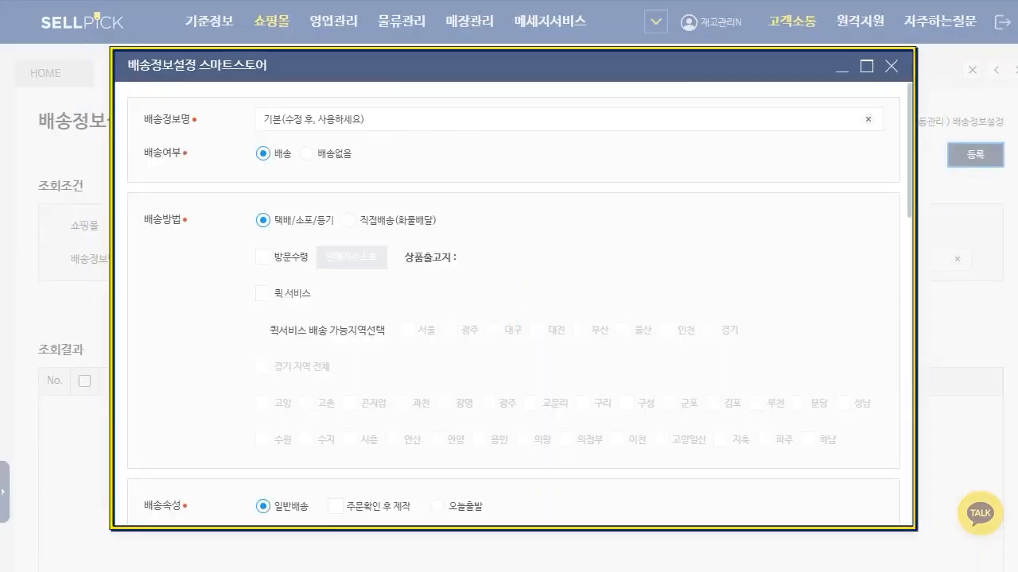
Step: Review the 스마트스토어 form's 배송정보명, 배송방법, 배송속성, 묶음배송 and 상품별 배송비 settings
{"action": "left_click", "coordinate": [264, 119]}
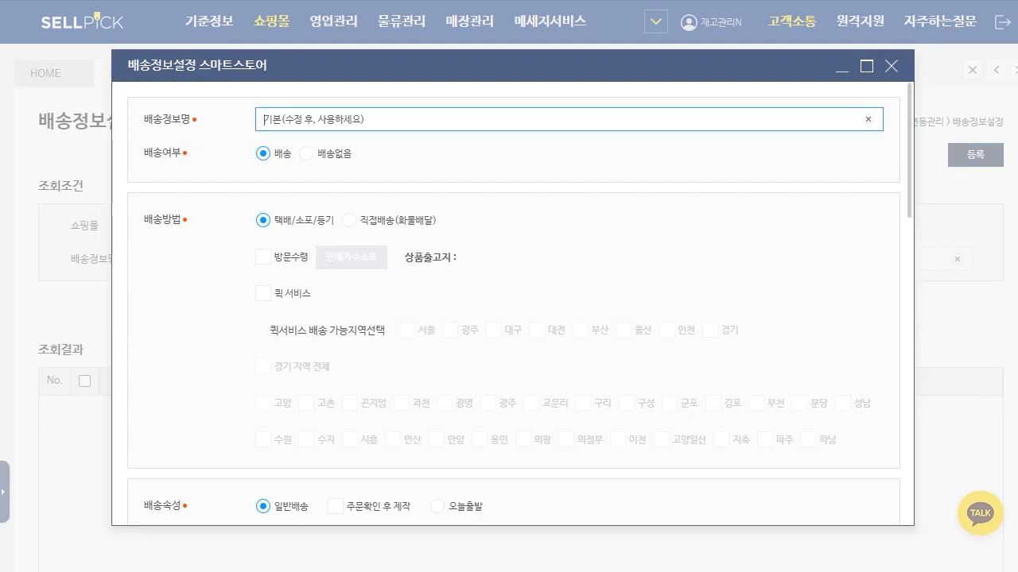
{"action": "key", "text": "ctrl+a"}
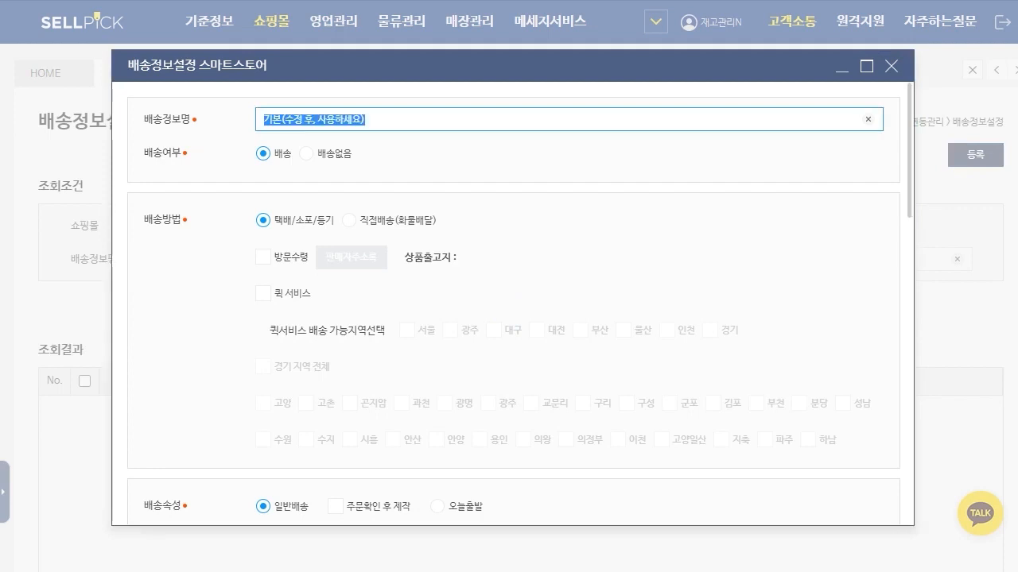
{"action": "scroll", "coordinate": [513, 304], "scroll_direction": "down", "scroll_amount": 2}
{"action": "scroll", "coordinate": [513, 303], "scroll_direction": "up", "scroll_amount": 2}
{"action": "scroll", "coordinate": [513, 304], "scroll_direction": "down", "scroll_amount": 2}
{"action": "scroll", "coordinate": [513, 304], "scroll_direction": "down", "scroll_amount": 1}
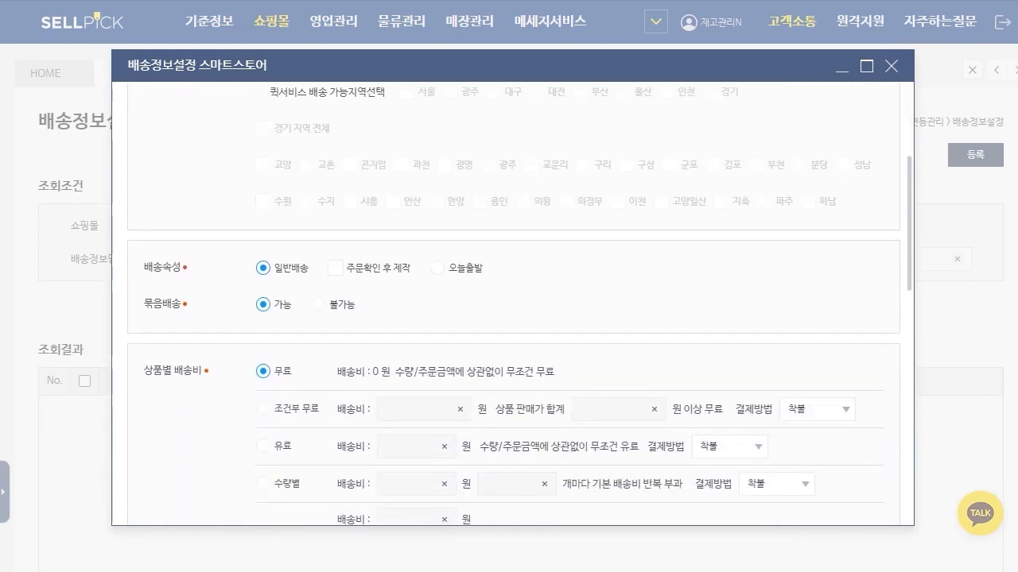
{"action": "scroll", "coordinate": [512, 310], "scroll_direction": "down", "scroll_amount": 1}
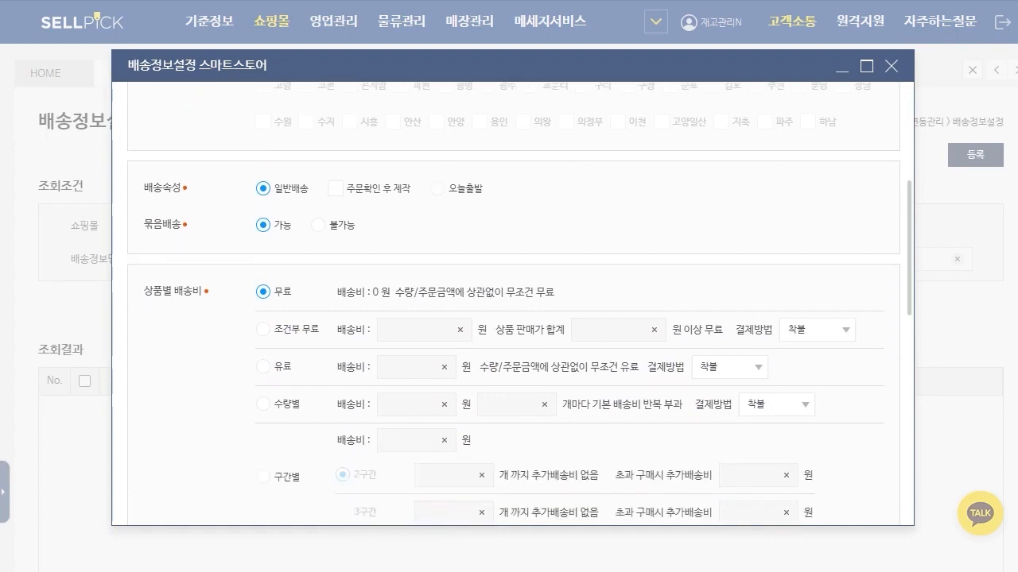
{"action": "scroll", "coordinate": [513, 310], "scroll_direction": "down", "scroll_amount": 2}
{"action": "left_click", "coordinate": [263, 170]}
{"action": "scroll", "coordinate": [263, 170], "scroll_direction": "down", "scroll_amount": 2}
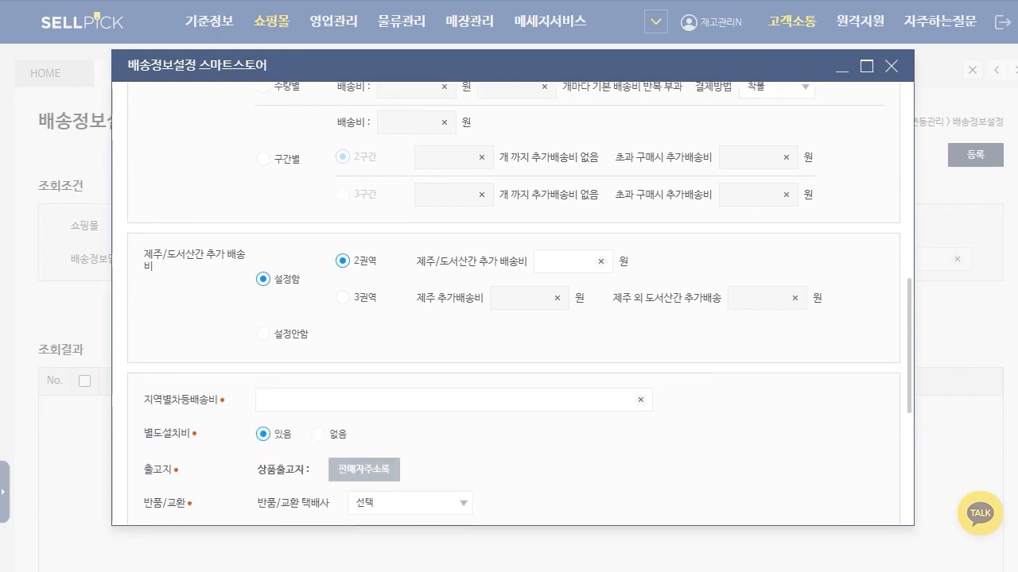
Step: Set 제주/도서산간 추가 배송비 to 3권역 and examine the 지역별차등배송비 field
{"action": "left_click", "coordinate": [343, 297]}
{"action": "scroll", "coordinate": [513, 303], "scroll_direction": "down", "scroll_amount": 2}
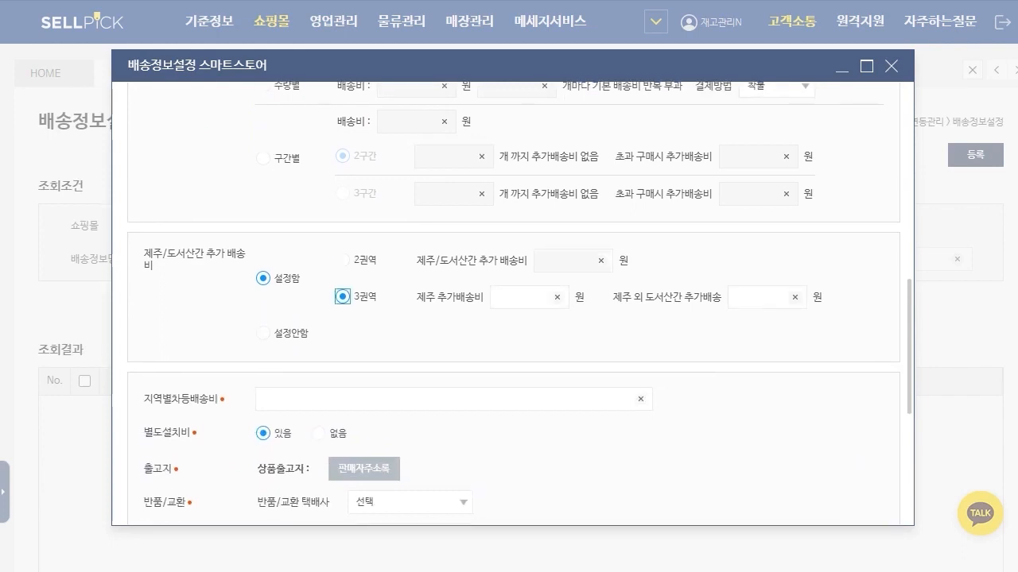
{"action": "left_click", "coordinate": [445, 240]}
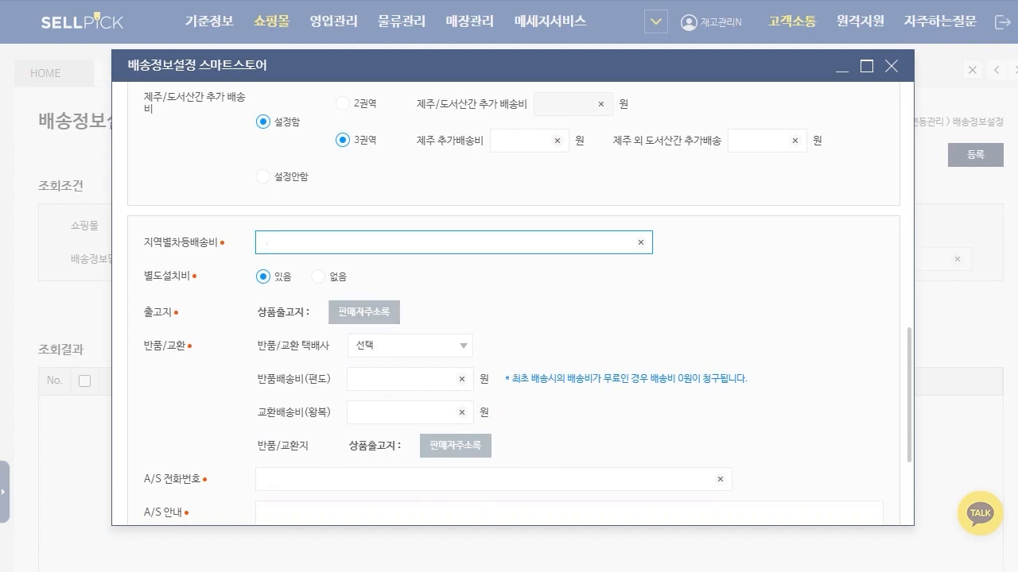
{"action": "scroll", "coordinate": [513, 302], "scroll_direction": "up", "scroll_amount": 10}
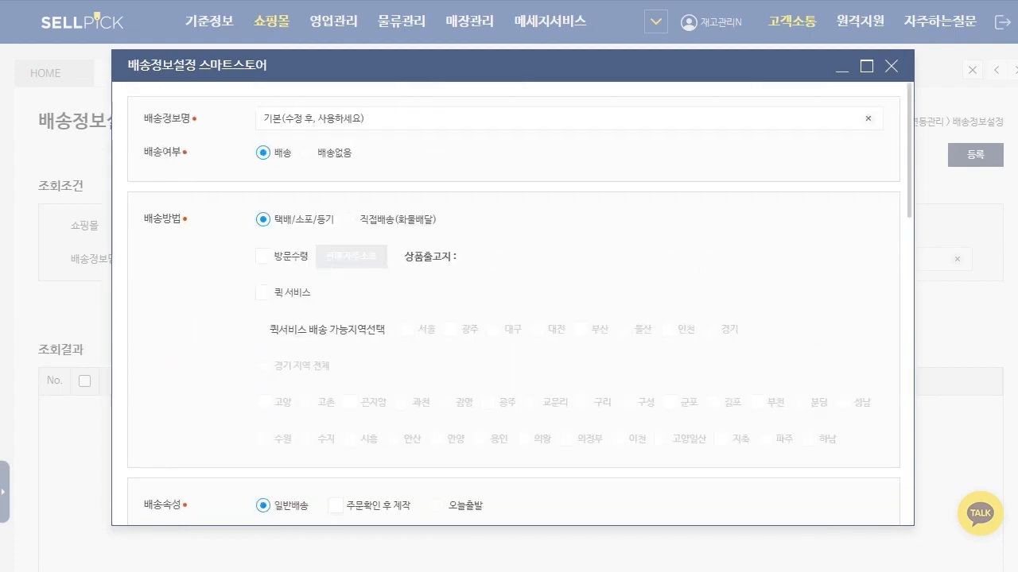
{"action": "scroll", "coordinate": [513, 302], "scroll_direction": "down", "scroll_amount": 10}
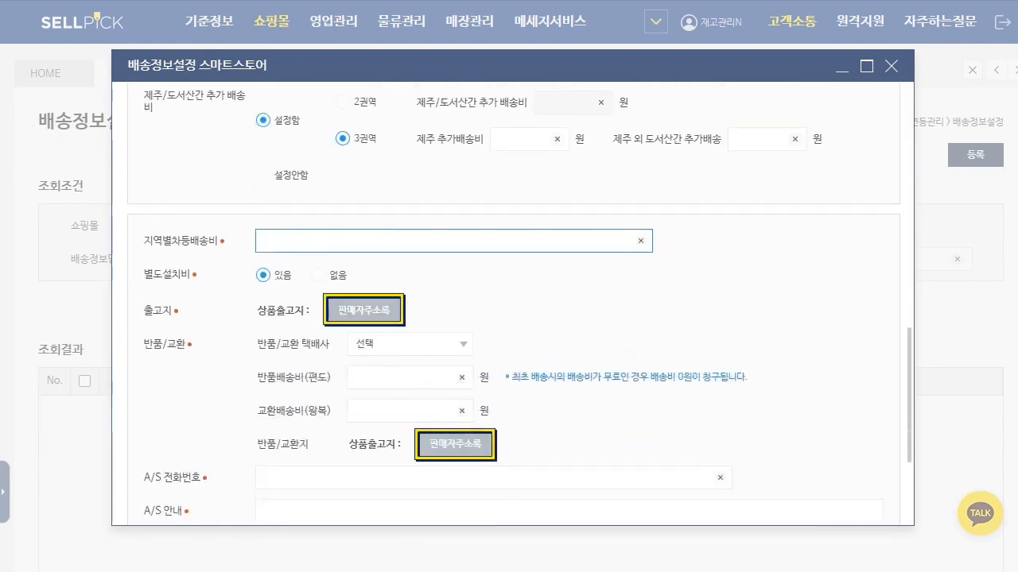
Step: View the seller address book for 출고지, close it without selecting an address, and go to the 반품배송비(편도) field
{"action": "left_click", "coordinate": [365, 310]}
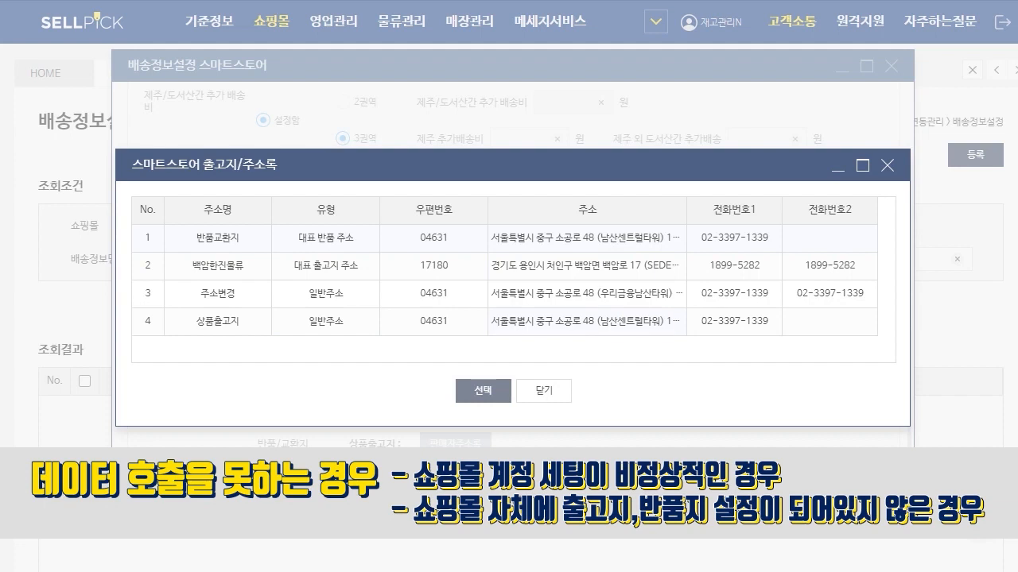
{"action": "left_click", "coordinate": [544, 390]}
{"action": "left_click", "coordinate": [446, 377]}
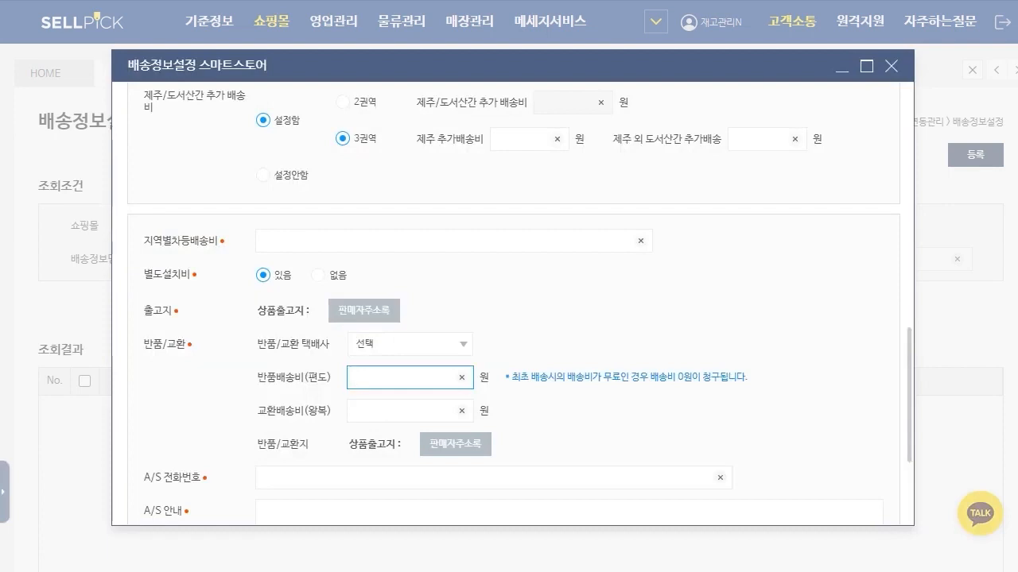
Step: Set 반품/교환지 to the 주소변경 entry from the seller address book
{"action": "left_click", "coordinate": [456, 444]}
{"action": "left_click", "coordinate": [587, 293]}
{"action": "left_click", "coordinate": [482, 391]}
Step: Go through the A/S 전화번호, A/S 안내 and 판매자 특이사항 fields and leave the 스마트스토어 form
{"action": "scroll", "coordinate": [513, 318], "scroll_direction": "down", "scroll_amount": 3}
{"action": "left_click", "coordinate": [477, 319]}
{"action": "left_click", "coordinate": [477, 380]}
{"action": "scroll", "coordinate": [513, 318], "scroll_direction": "down", "scroll_amount": 2}
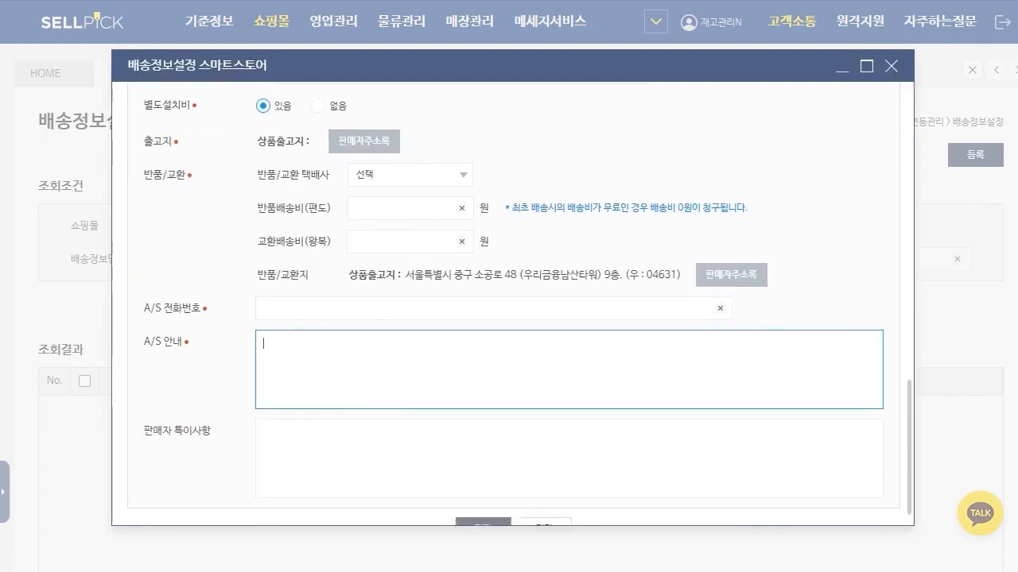
{"action": "left_click", "coordinate": [482, 499]}
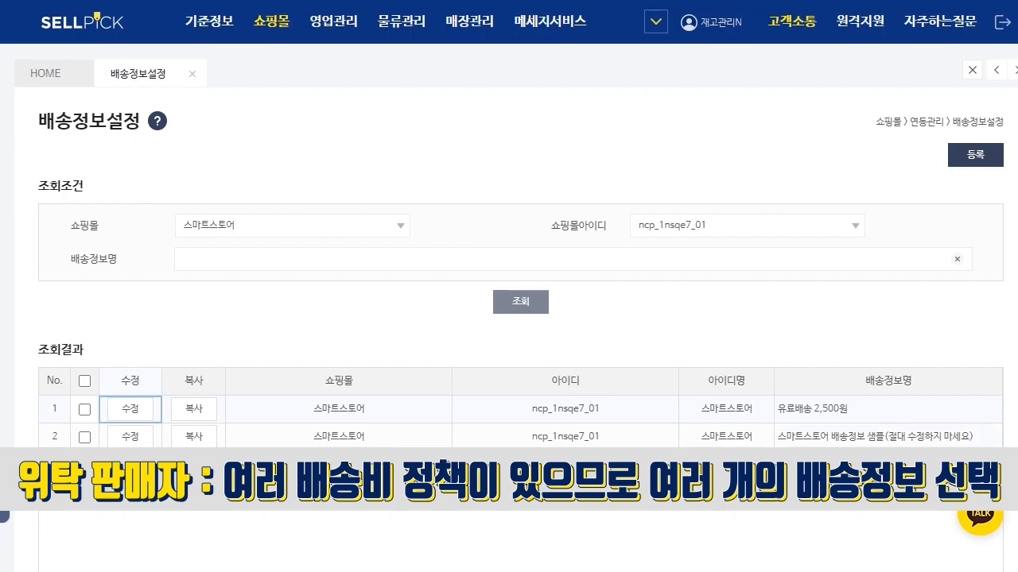
Step: Choose 지마켓 as the 쇼핑몰, open a new 배송정보 form for it and close the form
{"action": "left_click", "coordinate": [333, 226]}
{"action": "key", "text": "Down"}
{"action": "key", "text": "Down"}
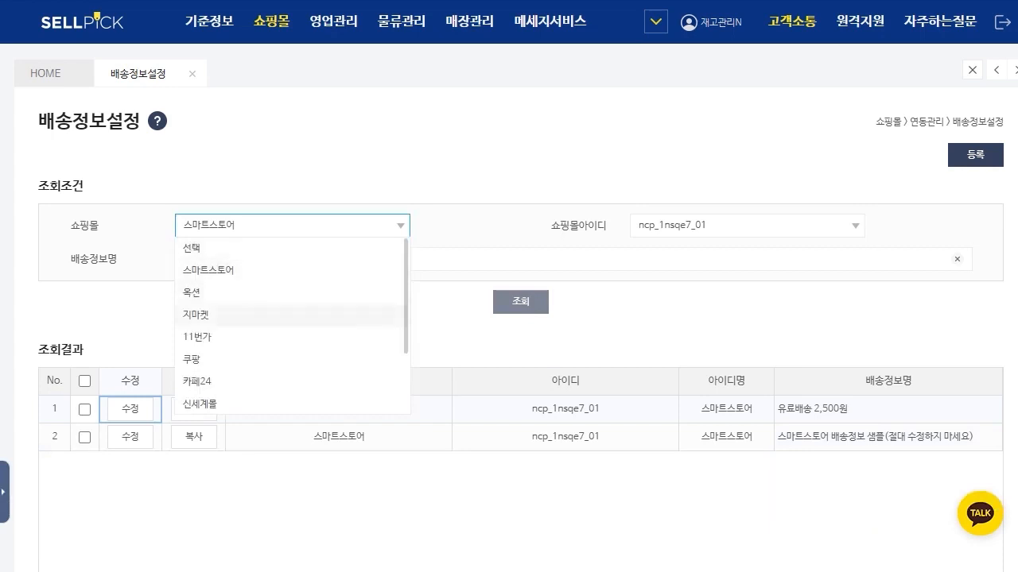
{"action": "key", "text": "Return"}
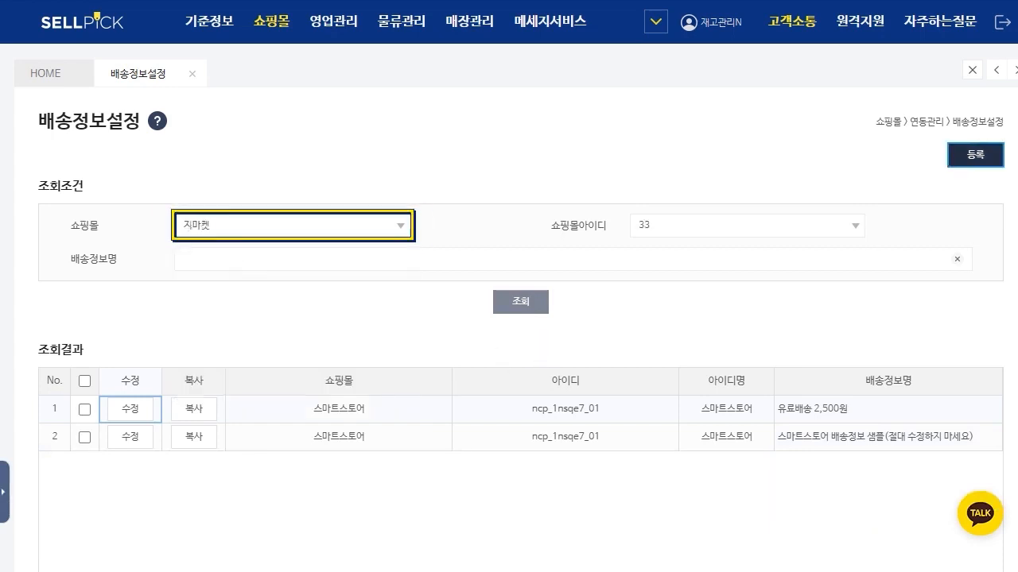
{"action": "left_click", "coordinate": [975, 155]}
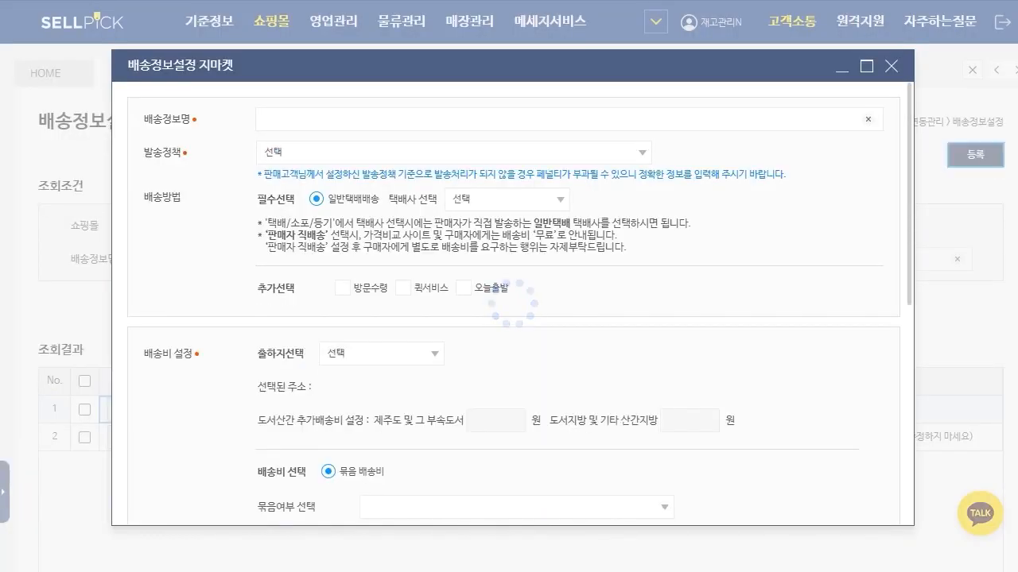
{"action": "key", "text": "Escape"}
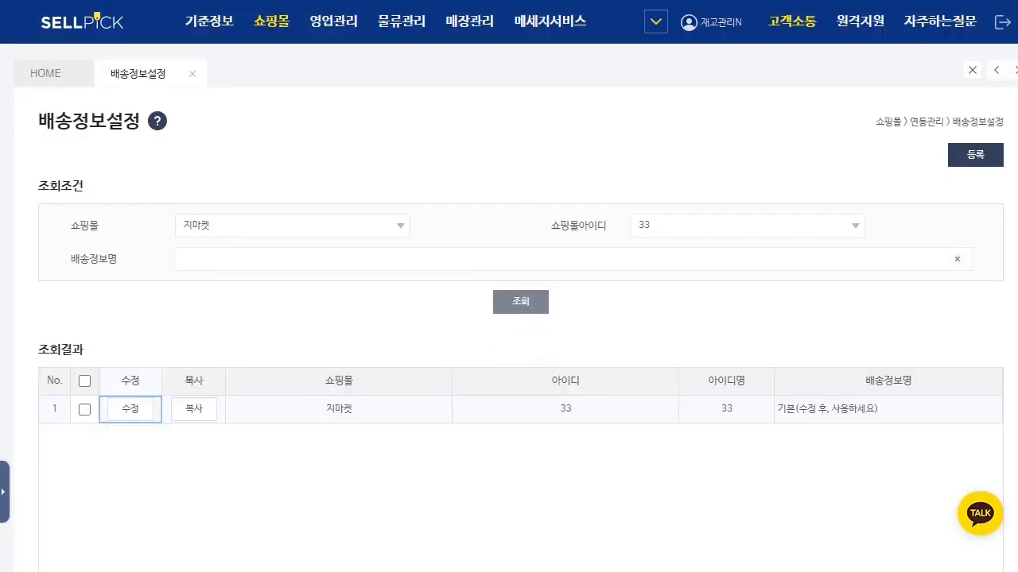
Step: Switch 지마켓 to the second 쇼핑몰아이디 and open a new 배송정보 form for that account
{"action": "left_click", "coordinate": [748, 226]}
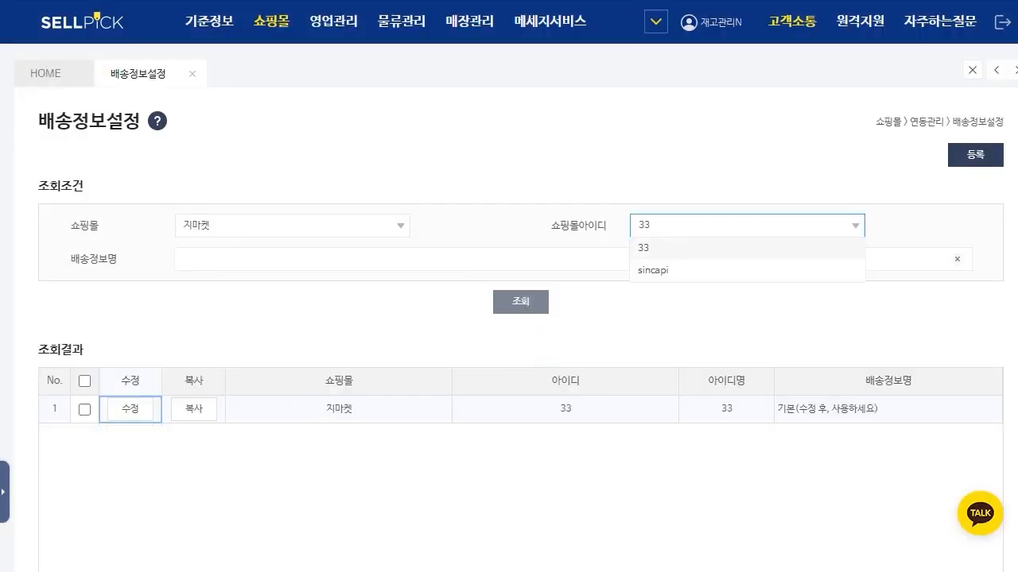
{"action": "left_click", "coordinate": [653, 270]}
{"action": "left_click", "coordinate": [975, 155]}
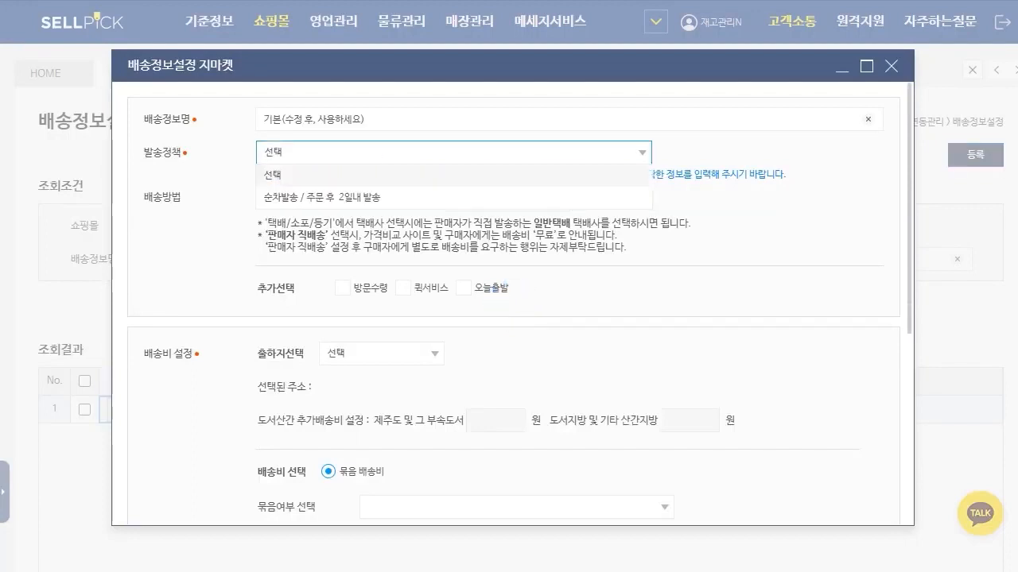
Step: Set 발송정책 to 순차발송 / 주문 후 2일내 발송 and the 택배사 to CJ대한통운
{"action": "left_click", "coordinate": [381, 198]}
{"action": "left_click", "coordinate": [509, 200]}
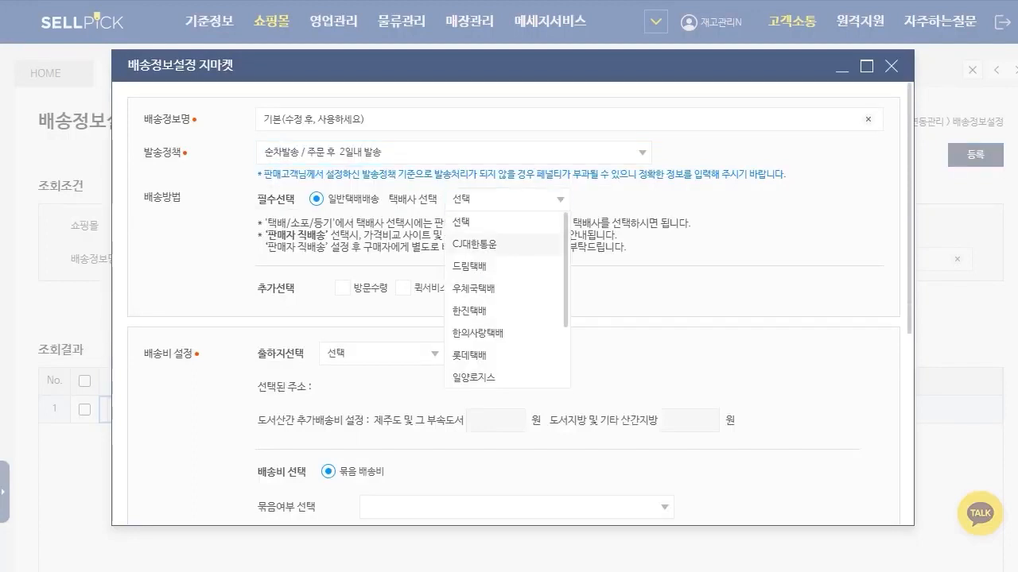
{"action": "left_click", "coordinate": [475, 244]}
Step: Set 출하지선택 to 기본 출하지1 and 묶음여부 선택 to the 무료 policy
{"action": "scroll", "coordinate": [513, 304], "scroll_direction": "down", "scroll_amount": 1}
{"action": "left_click", "coordinate": [381, 274]}
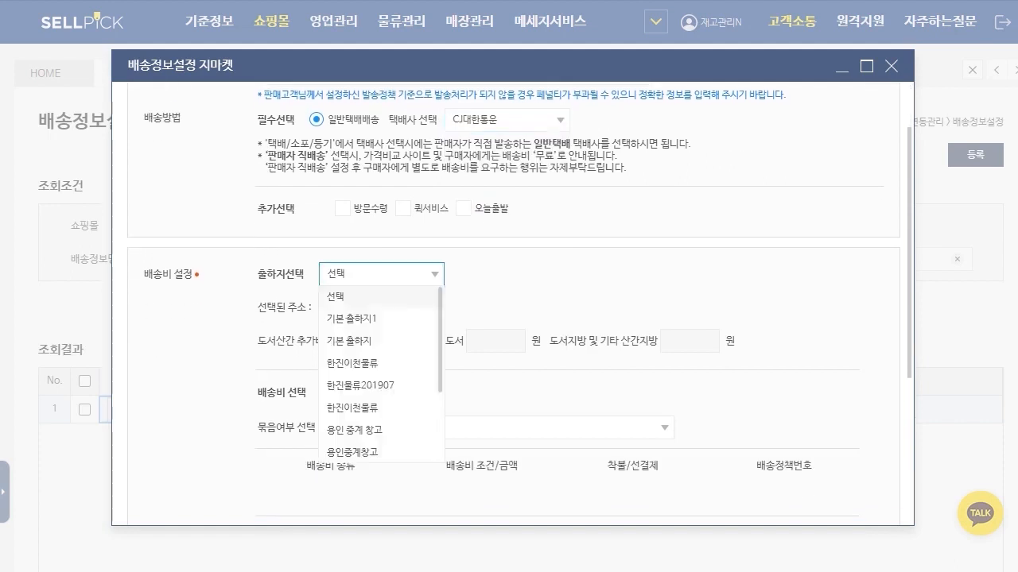
{"action": "left_click", "coordinate": [355, 320]}
{"action": "scroll", "coordinate": [513, 318], "scroll_direction": "down", "scroll_amount": 1}
{"action": "left_click", "coordinate": [516, 349]}
{"action": "left_click", "coordinate": [400, 393]}
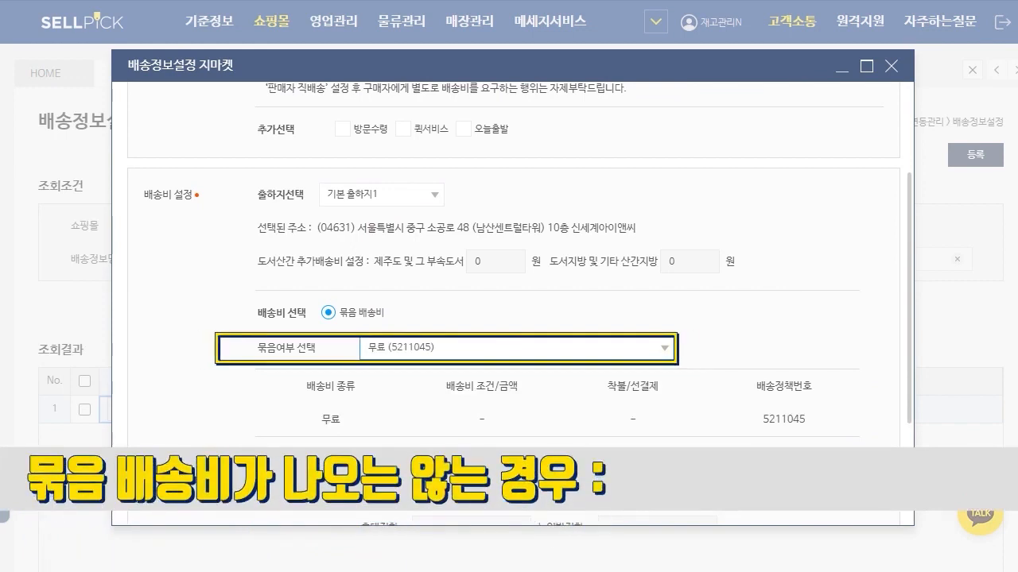
Step: Reset both 출하지선택 and 묶음여부 선택 to 선택 and check the bundled shipping choices again
{"action": "left_click", "coordinate": [517, 348]}
{"action": "left_click", "coordinate": [382, 195]}
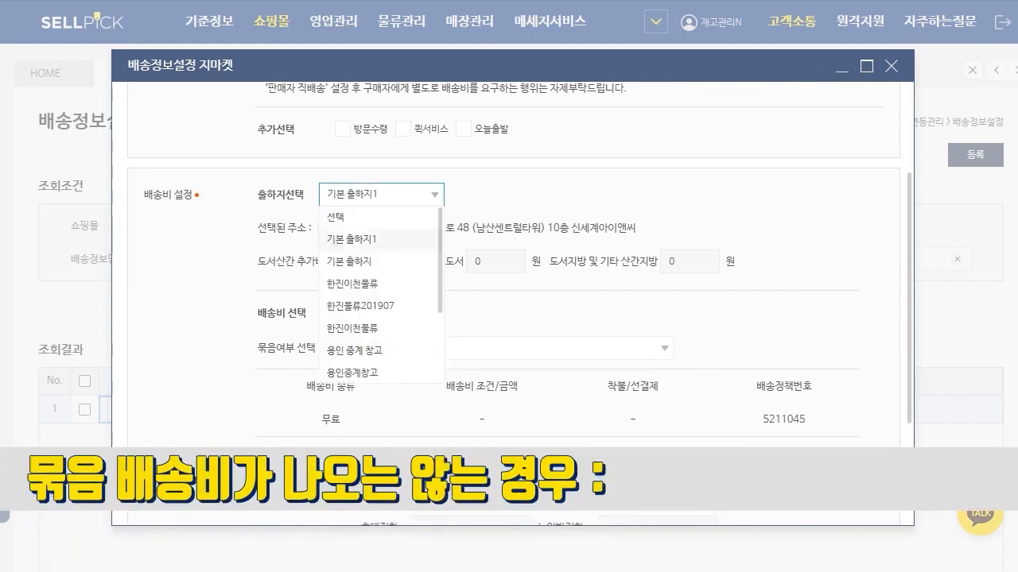
{"action": "left_click", "coordinate": [338, 217]}
{"action": "left_click", "coordinate": [517, 349]}
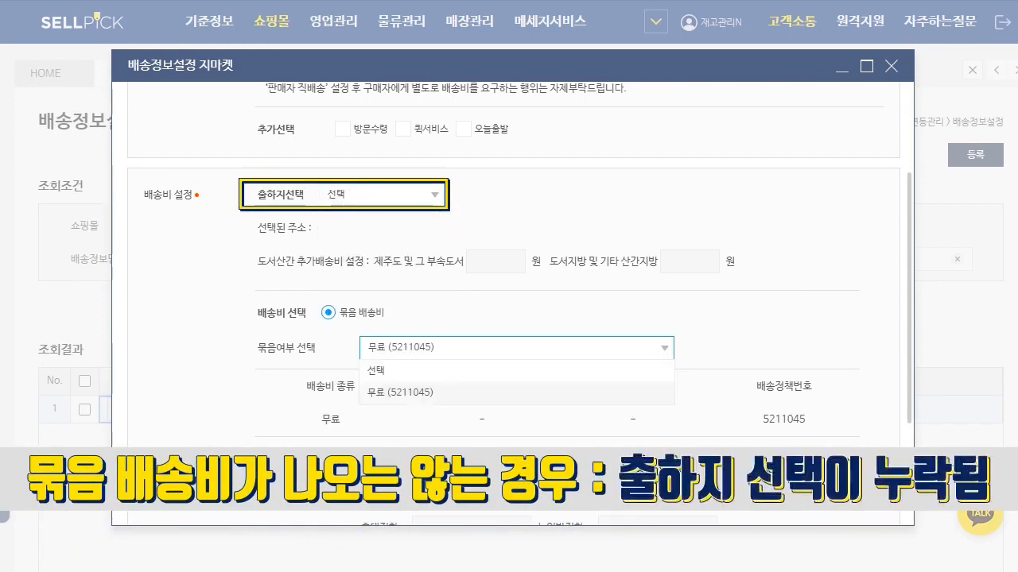
{"action": "left_click", "coordinate": [517, 370]}
{"action": "left_click", "coordinate": [517, 348]}
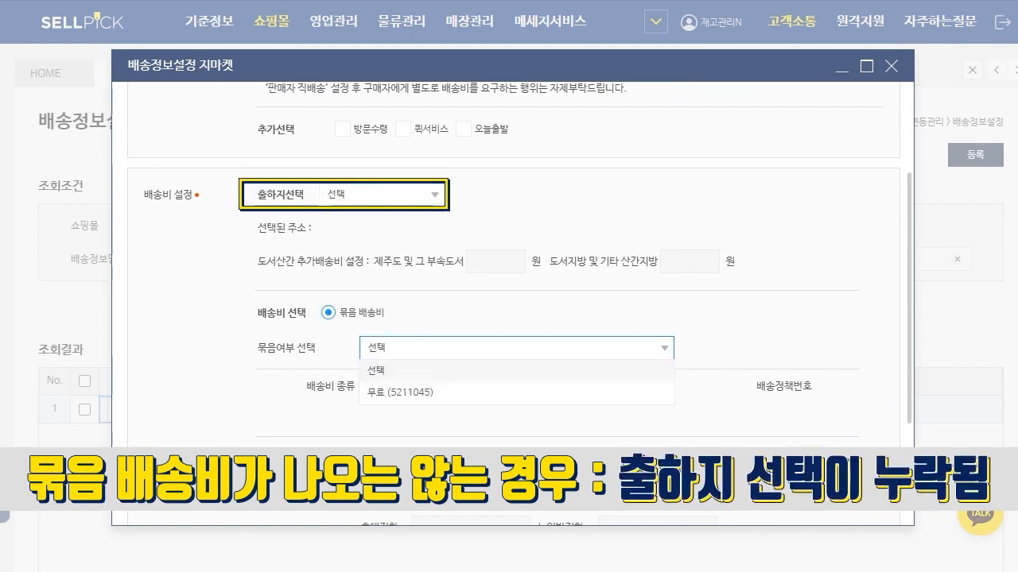
Step: Set 출하지선택 to 한진이천물류 and 묶음여부 선택 to 조건부 무료-20,000원 이상 무료/100원 미만 100원/착불&선결제 선택
{"action": "left_click", "coordinate": [381, 194]}
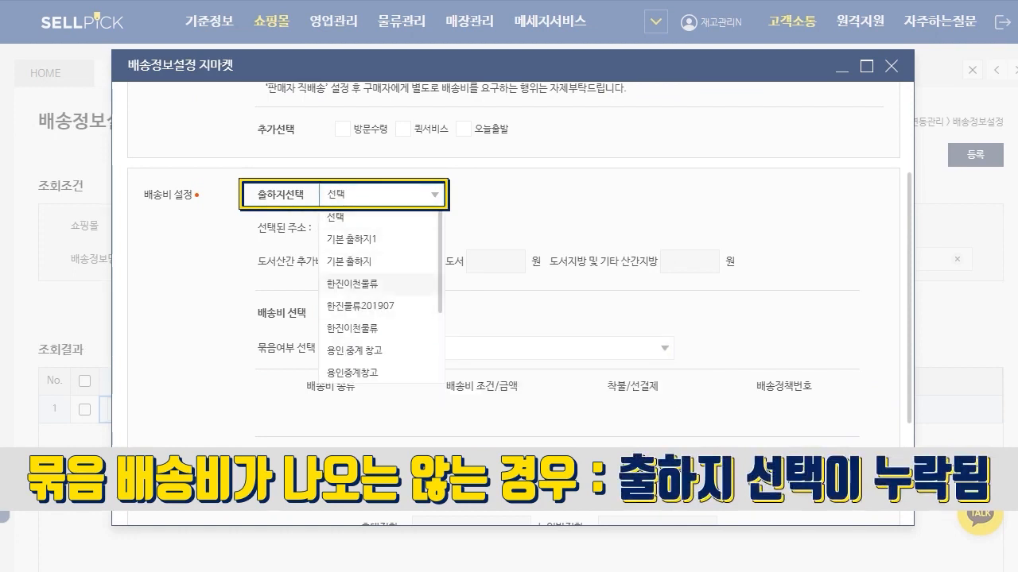
{"action": "left_click", "coordinate": [382, 285]}
{"action": "left_click", "coordinate": [516, 348]}
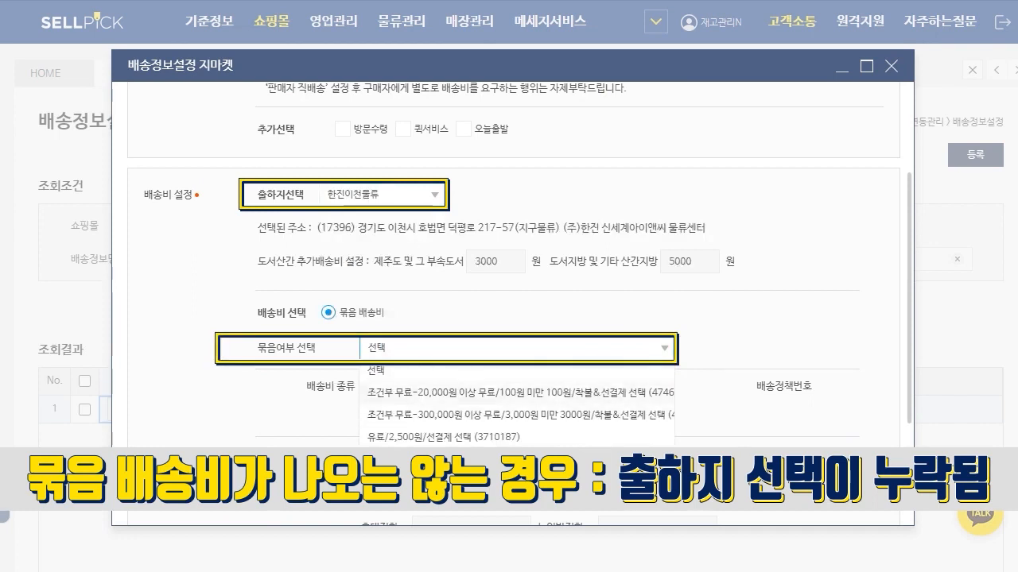
{"action": "left_click", "coordinate": [517, 393]}
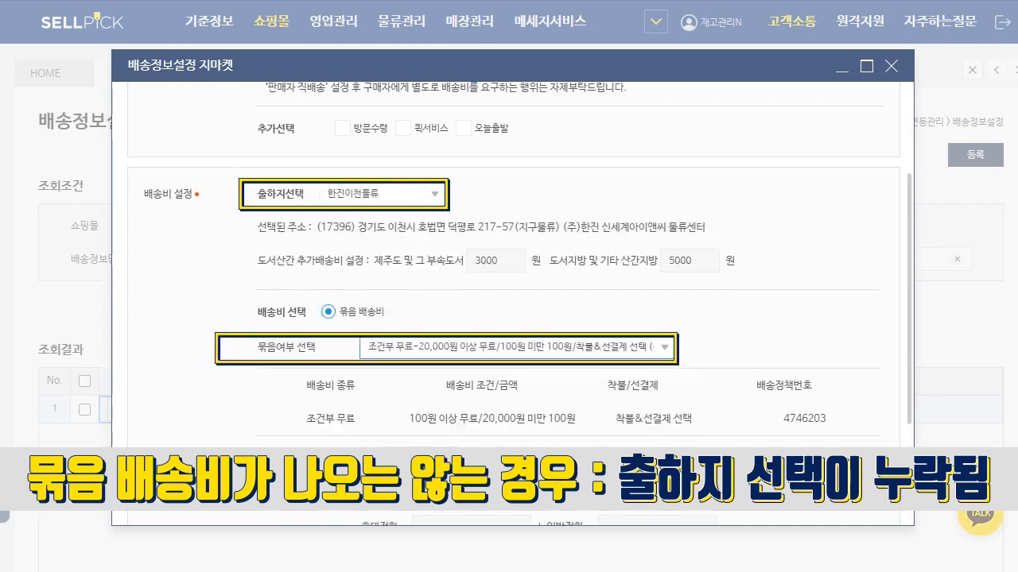
Step: Set 반품 정보 설정 to 세덱스 물류 and close the 지마켓 form
{"action": "scroll", "coordinate": [517, 393], "scroll_direction": "down", "scroll_amount": 3}
{"action": "left_click", "coordinate": [409, 282]}
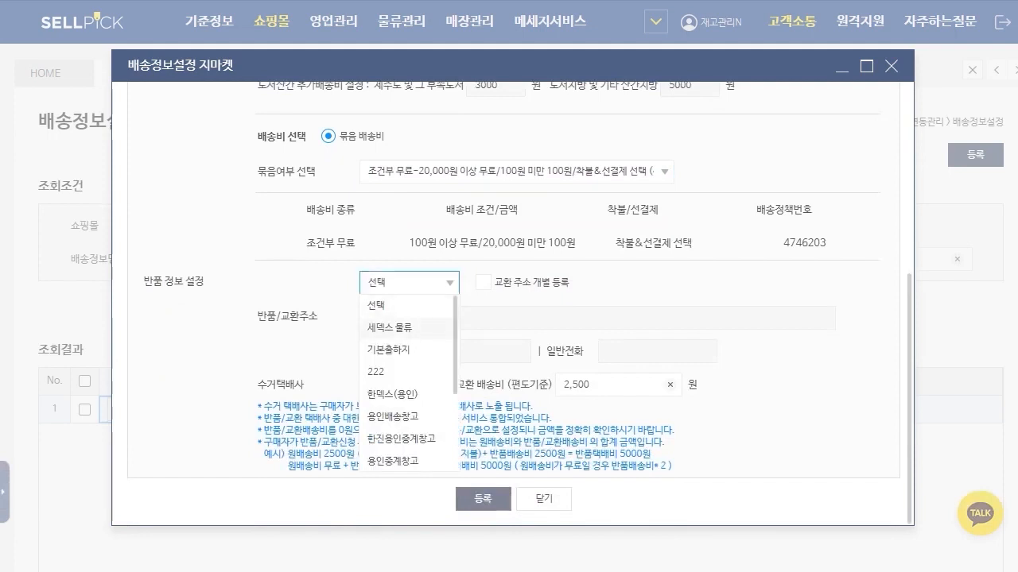
{"action": "left_click", "coordinate": [390, 327]}
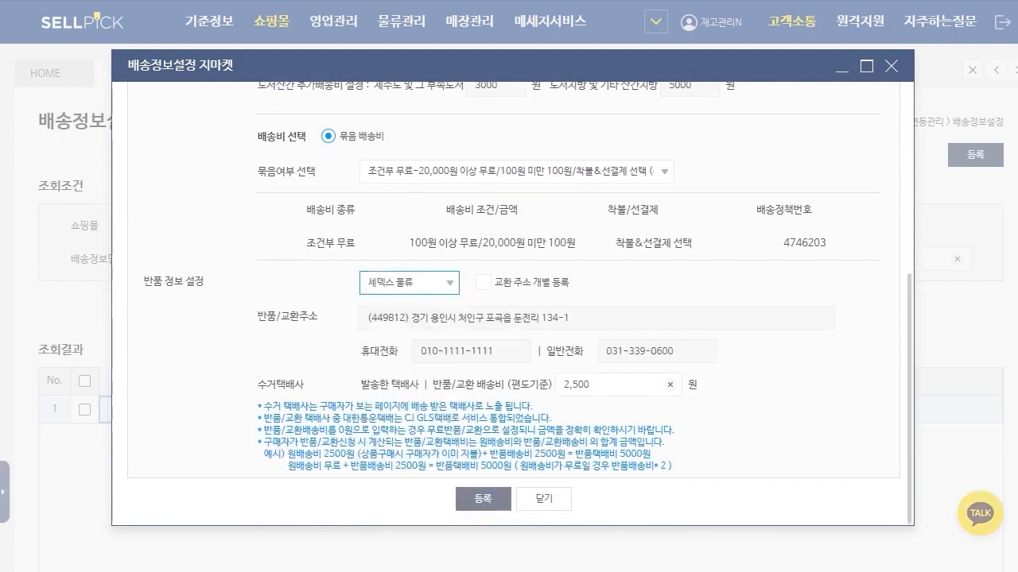
{"action": "left_click", "coordinate": [483, 499]}
{"action": "left_click", "coordinate": [544, 498]}
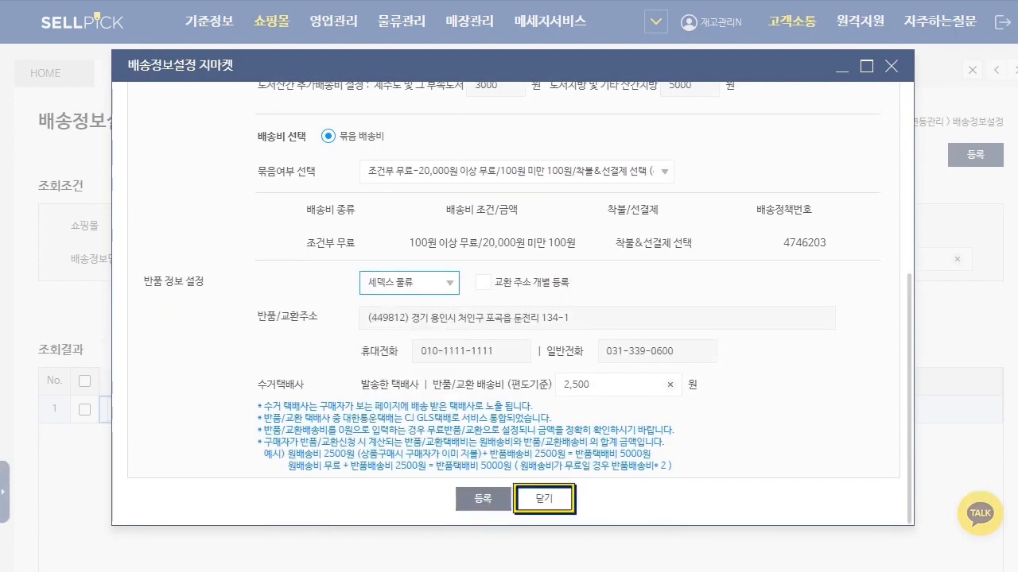
Step: Choose 11번가 as the 쇼핑몰 and open a new 배송정보설정 registration form
{"action": "left_click", "coordinate": [292, 225]}
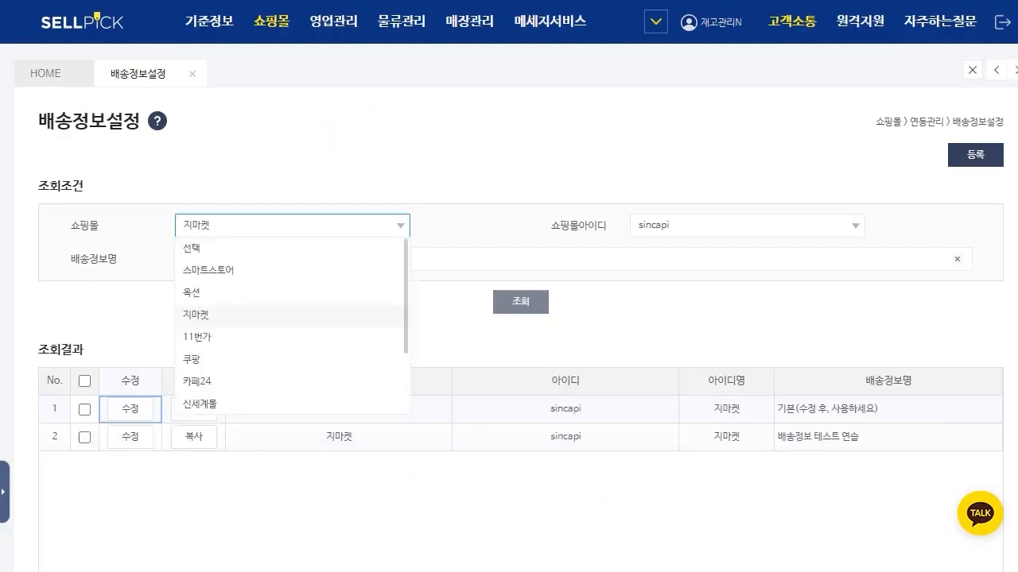
{"action": "left_click", "coordinate": [291, 337]}
{"action": "left_click", "coordinate": [975, 154]}
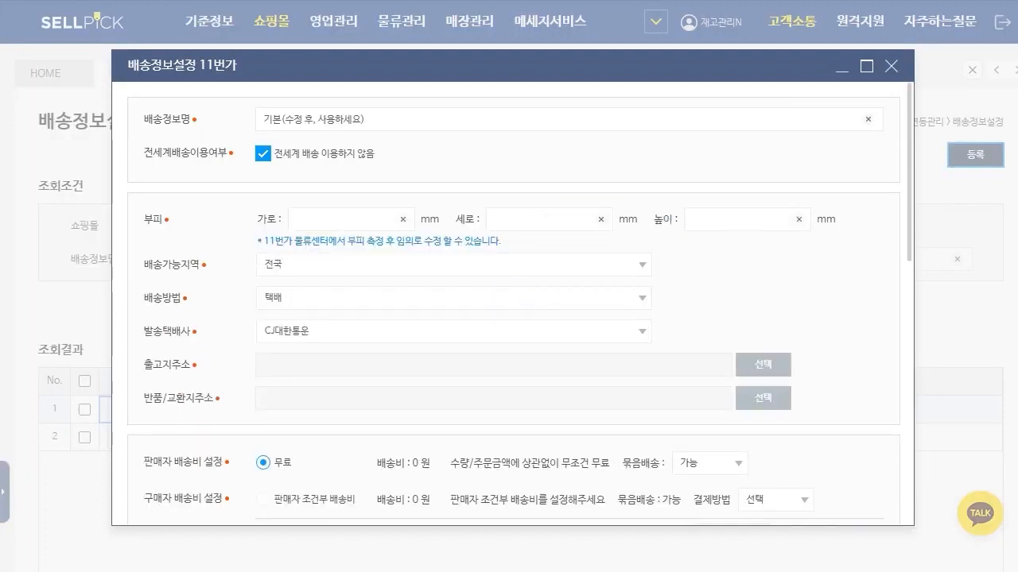
Step: Fill 출고지주소 from the 11번가 address book and review the delivery fee, return and A/S fields of the form
{"action": "left_click", "coordinate": [763, 365]}
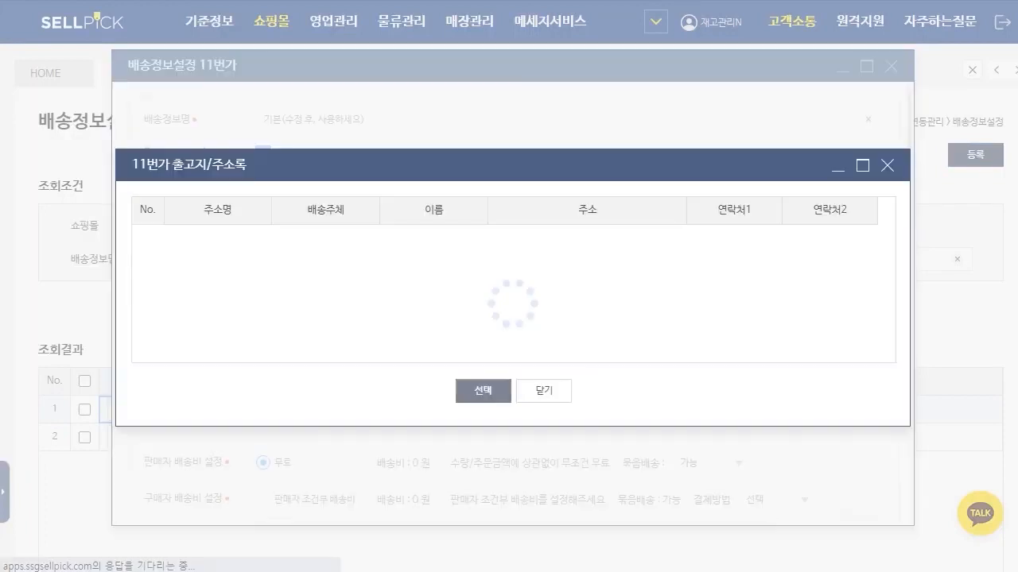
{"action": "left_click", "coordinate": [483, 391]}
{"action": "scroll", "coordinate": [513, 318], "scroll_direction": "down", "scroll_amount": 3}
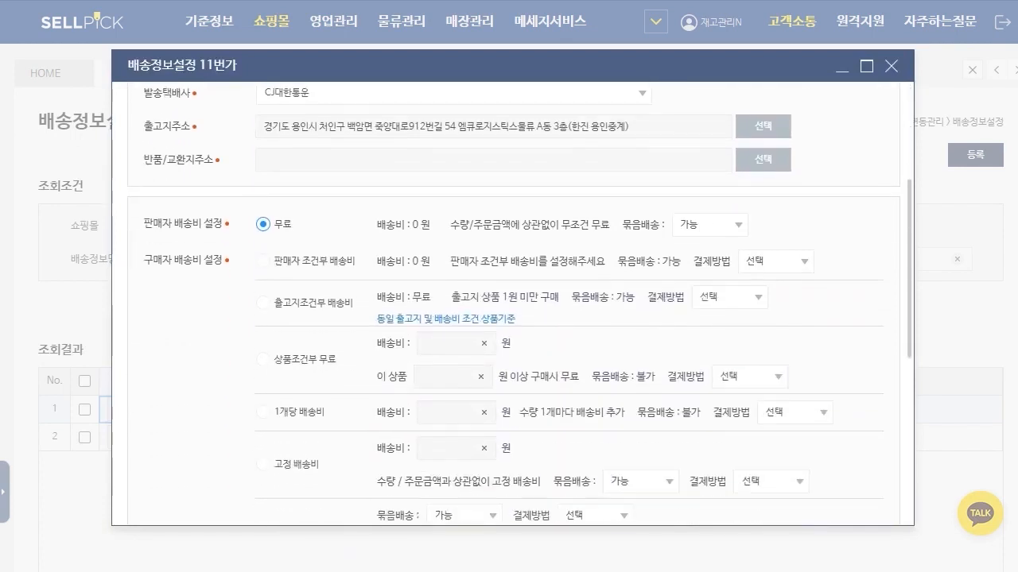
{"action": "scroll", "coordinate": [513, 318], "scroll_direction": "down", "scroll_amount": 5}
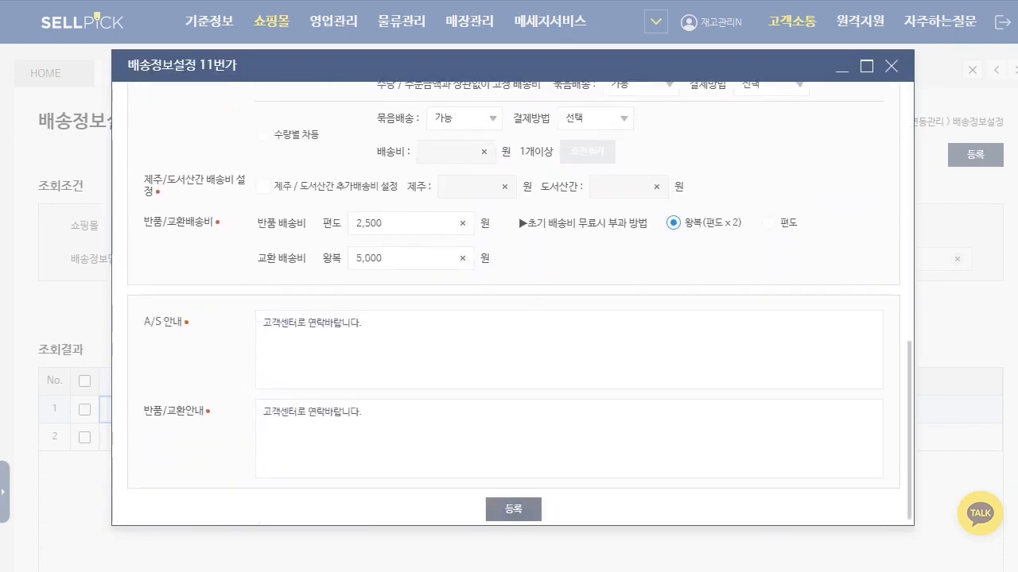
Step: List the 11번가 shipping settings, switch 쇼핑몰 to 쿠팡 and open a new registration form
{"action": "left_click", "coordinate": [521, 302]}
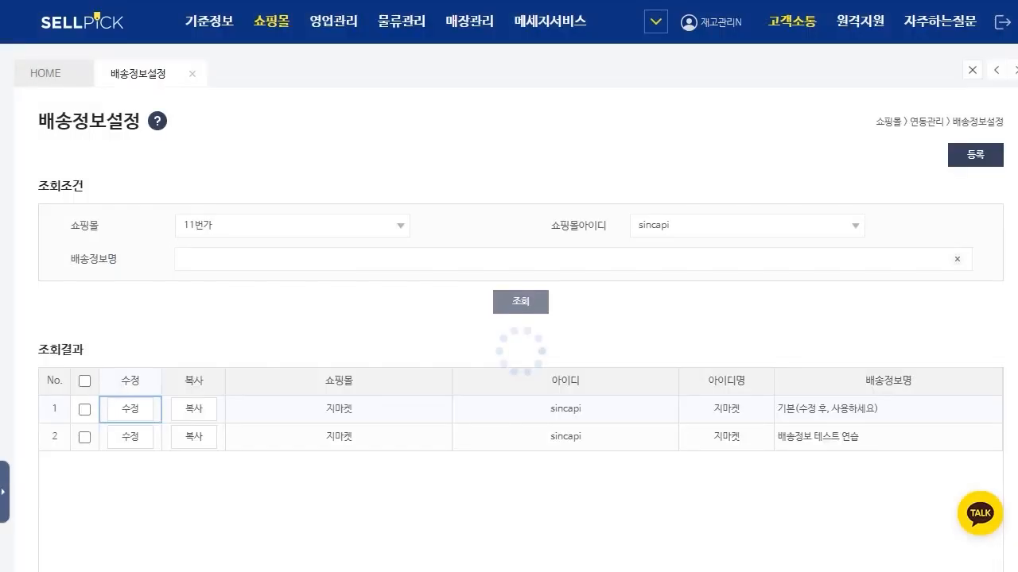
{"action": "left_click", "coordinate": [292, 225]}
{"action": "left_click", "coordinate": [293, 359]}
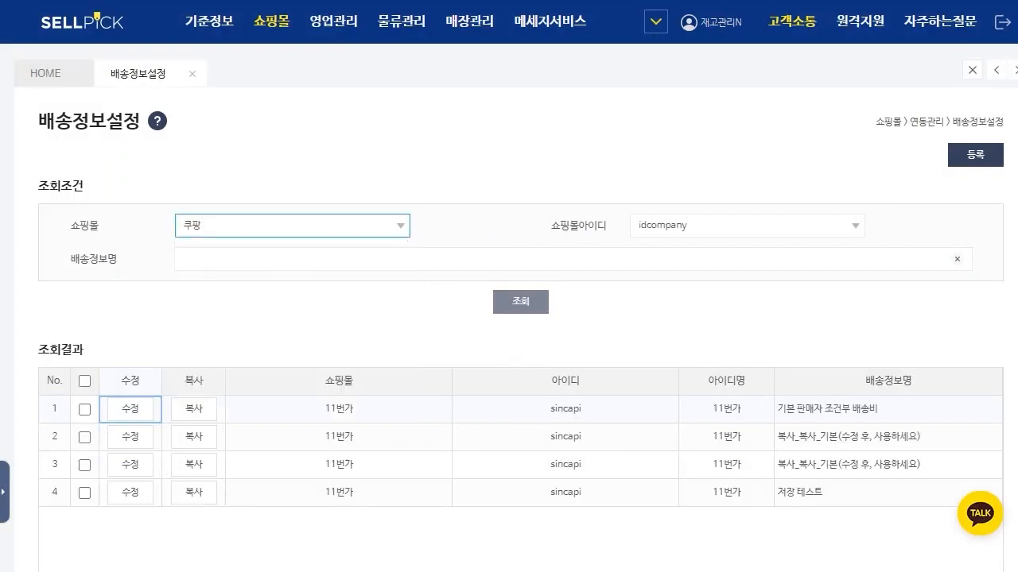
{"action": "left_click", "coordinate": [975, 155]}
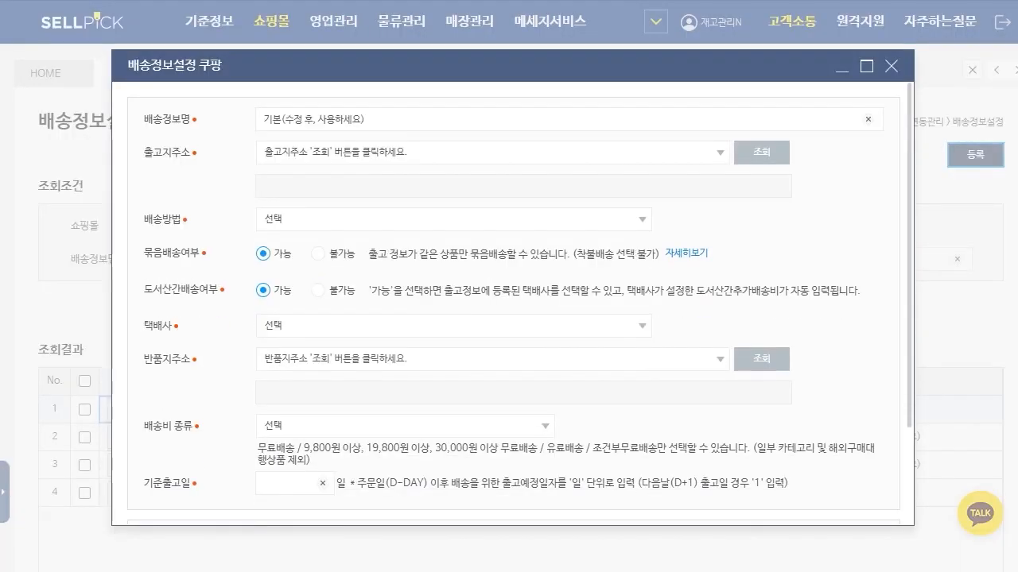
Step: Look up the 쿠팡 출고지주소 list and choose 상품출고지 생성
{"action": "left_click", "coordinate": [720, 153]}
{"action": "left_click", "coordinate": [761, 153]}
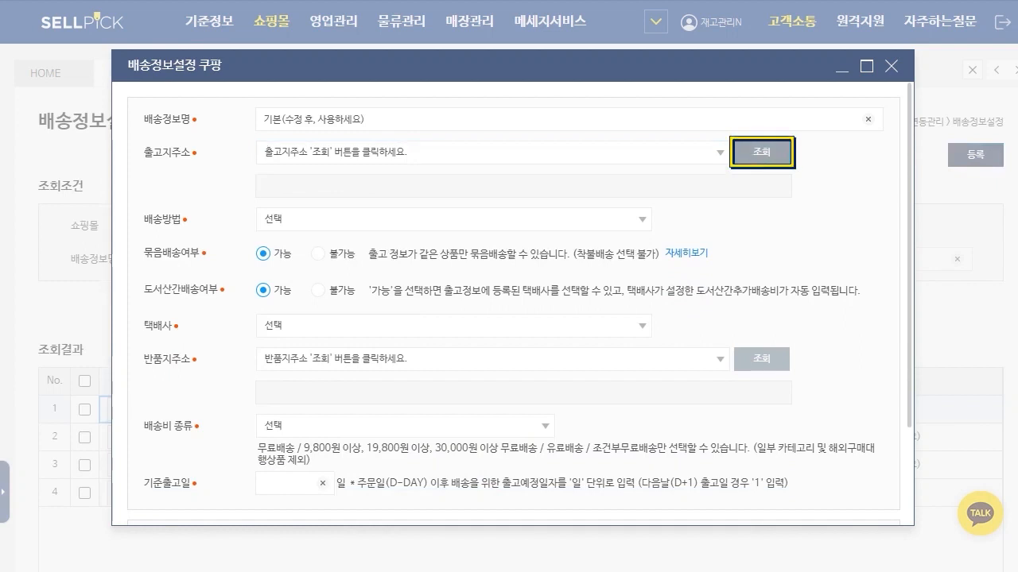
{"action": "left_click", "coordinate": [720, 152]}
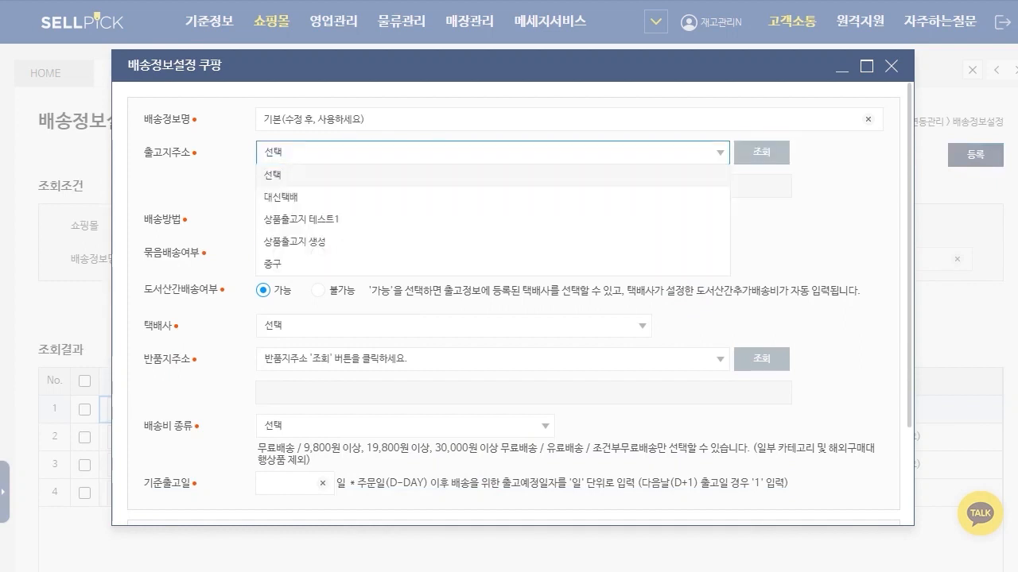
{"action": "left_click", "coordinate": [294, 241]}
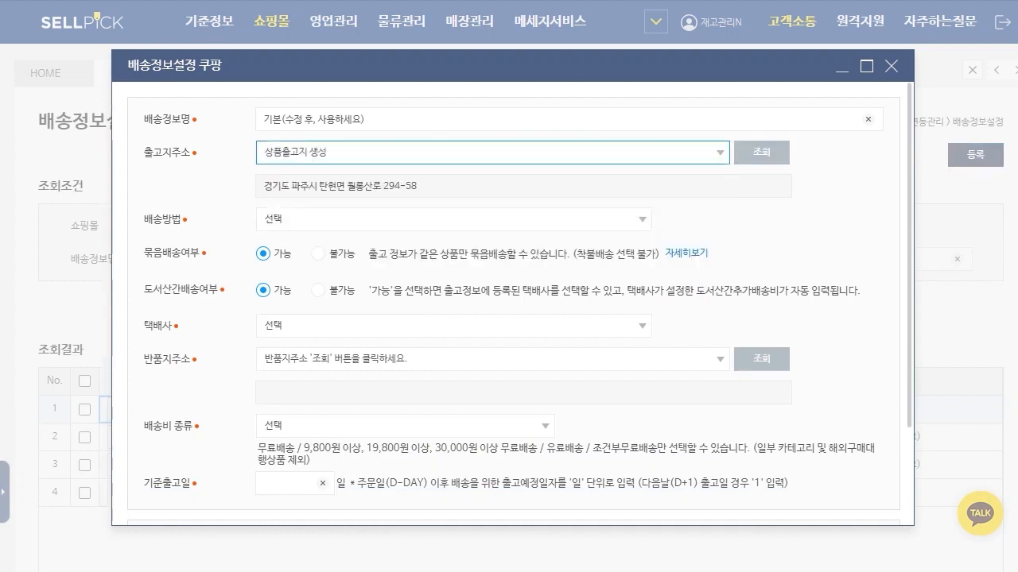
Step: Set 배송방법 to 일반배송(순차배송) and 택배사 to CJ대한통운
{"action": "left_click", "coordinate": [358, 219]}
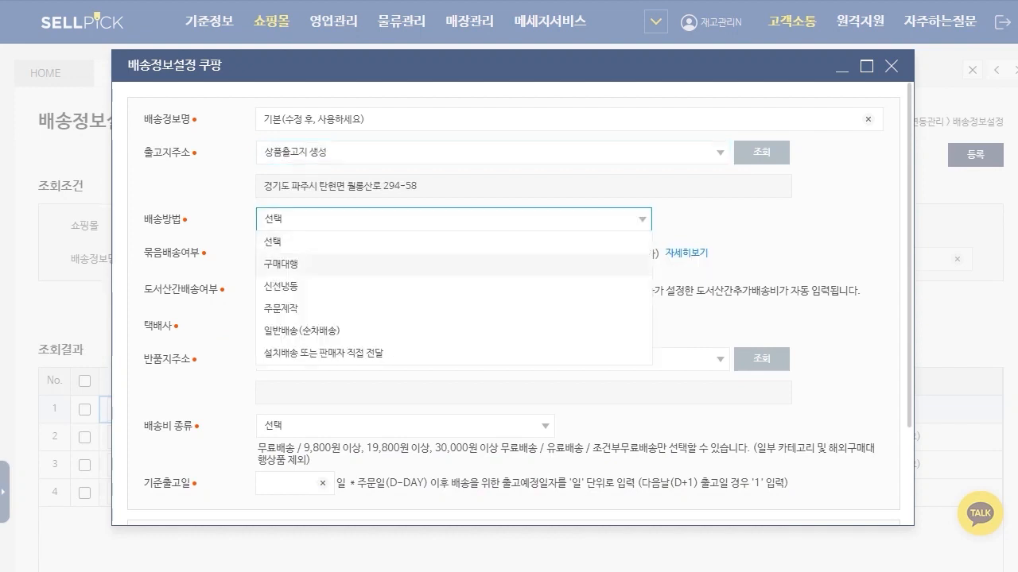
{"action": "left_click", "coordinate": [302, 331]}
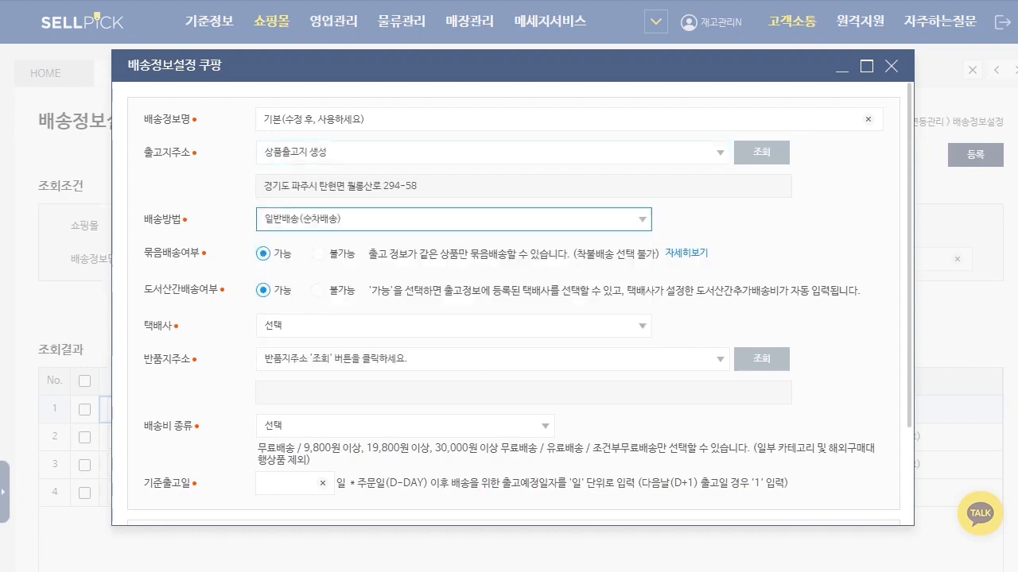
{"action": "left_click", "coordinate": [358, 325]}
{"action": "left_click", "coordinate": [286, 370]}
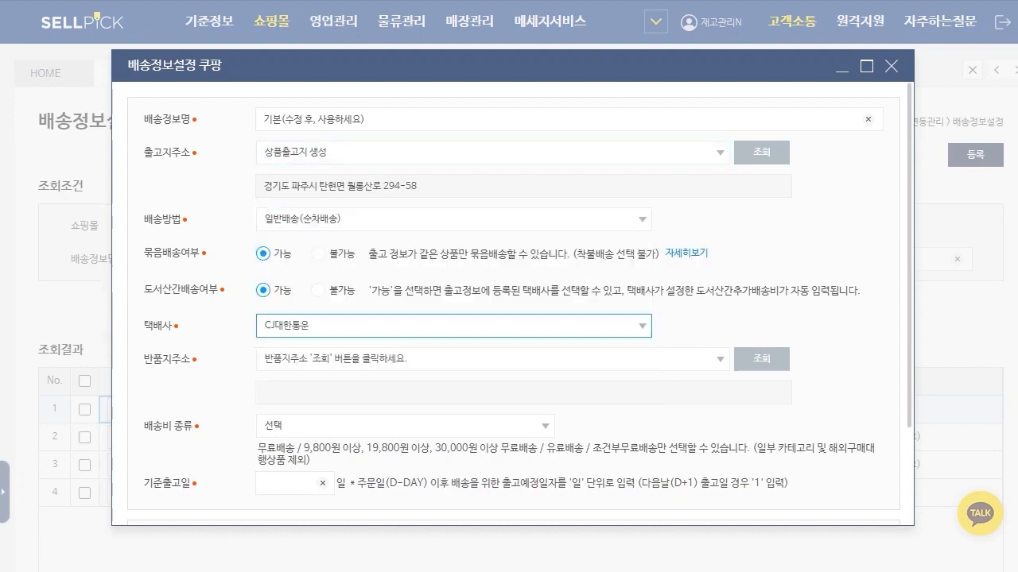
Step: Look up the 반품지주소 list and choose 반품지 테스트1
{"action": "left_click", "coordinate": [761, 359]}
{"action": "left_click", "coordinate": [493, 360]}
{"action": "left_click", "coordinate": [293, 404]}
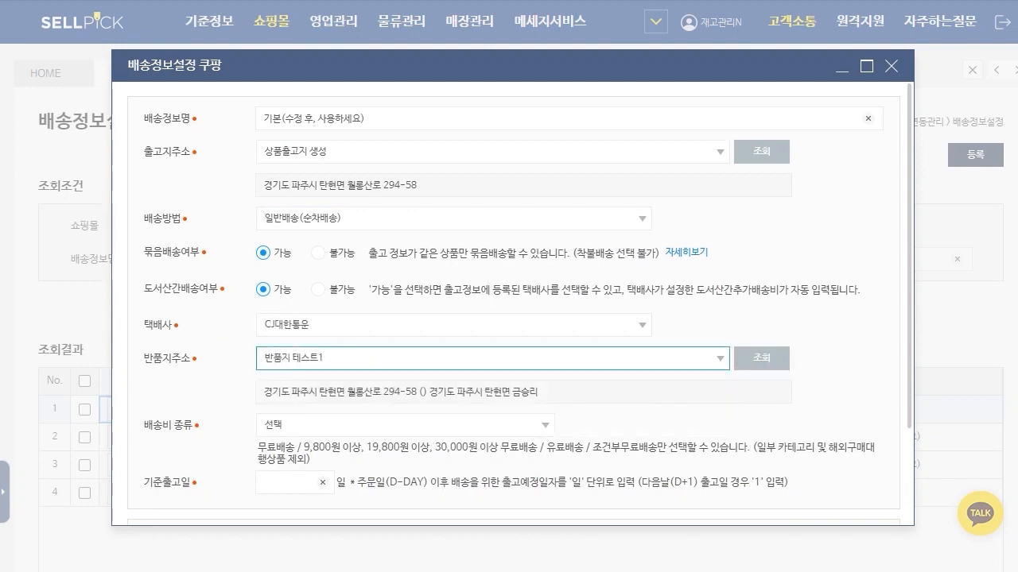
Step: Set 배송비 종류 to 무료배송, review the remaining fields and close the 쿠팡 form
{"action": "scroll", "coordinate": [406, 358], "scroll_direction": "down", "scroll_amount": 1}
{"action": "left_click", "coordinate": [406, 347]}
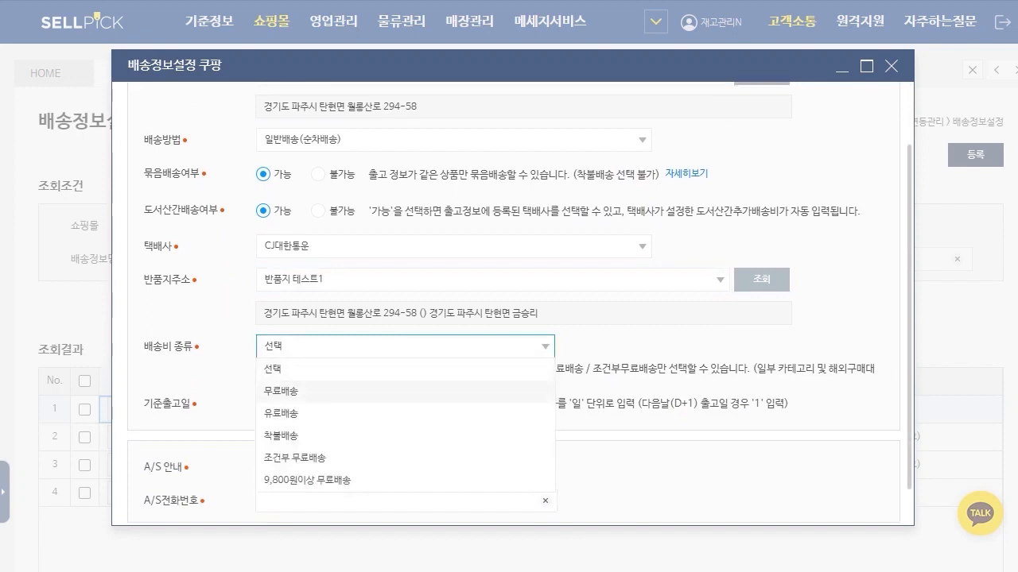
{"action": "left_click", "coordinate": [281, 391]}
{"action": "scroll", "coordinate": [318, 334], "scroll_direction": "down", "scroll_amount": 1}
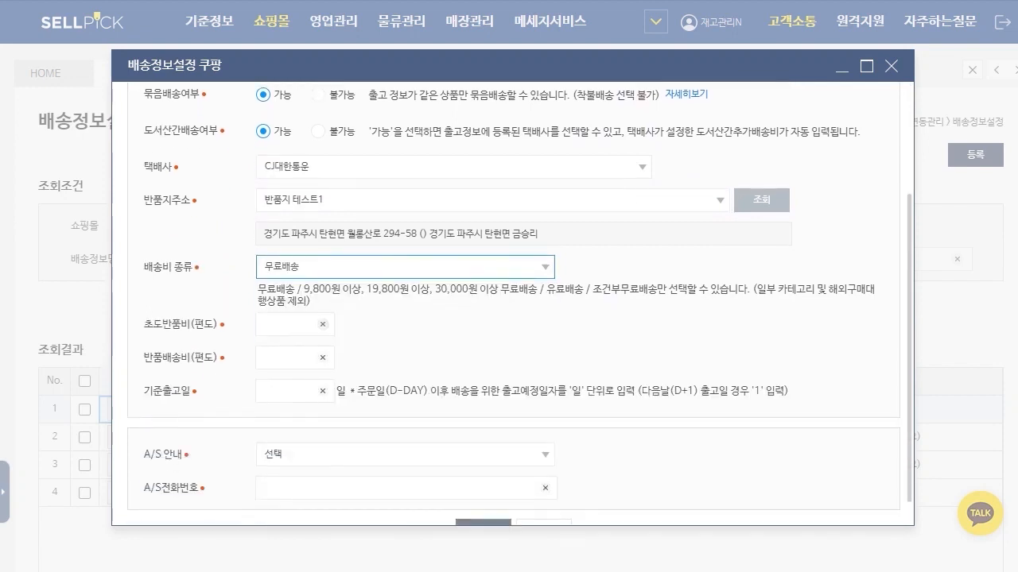
{"action": "scroll", "coordinate": [512, 307], "scroll_direction": "down", "scroll_amount": 1}
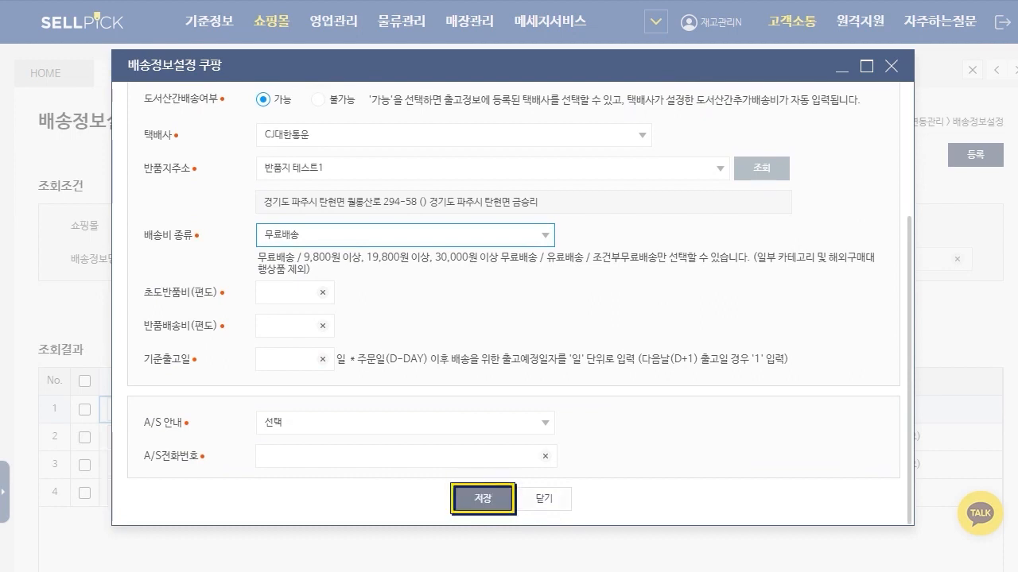
{"action": "left_click", "coordinate": [544, 500]}
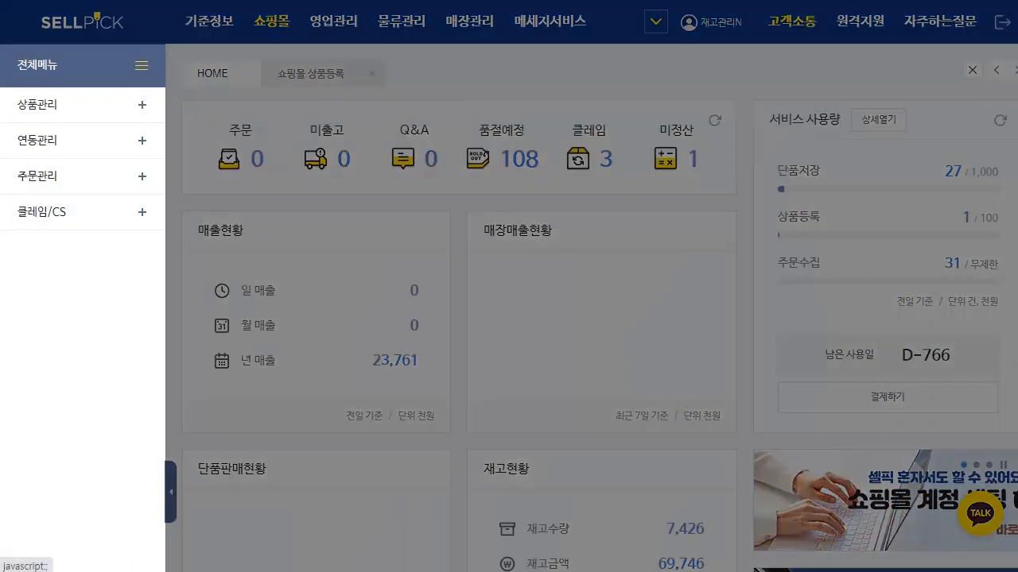
Step: Open 쇼핑몰 상품등록 under 연동관리 and list the products for the 전월 registration period
{"action": "left_click", "coordinate": [72, 105]}
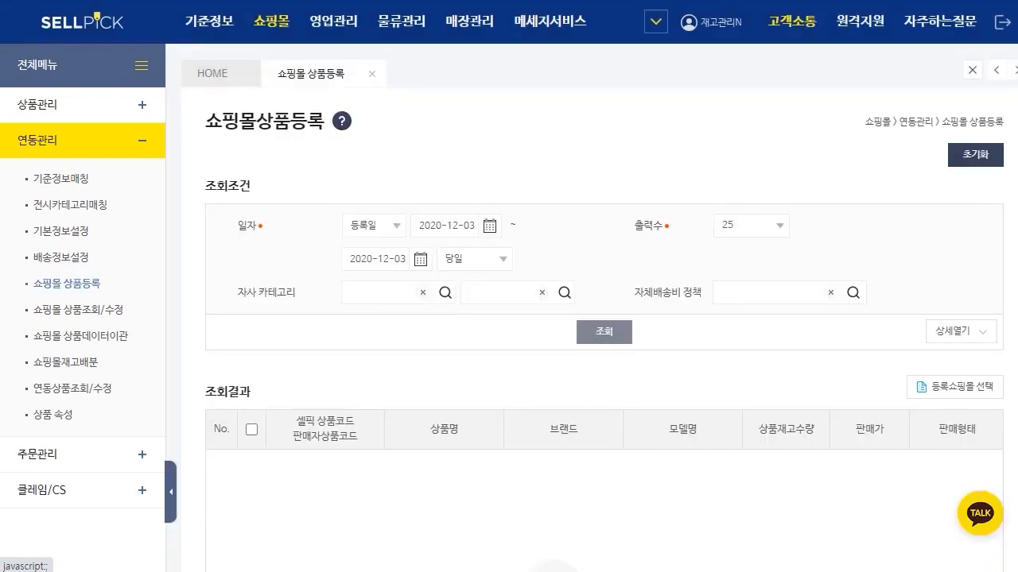
{"action": "left_click", "coordinate": [171, 492]}
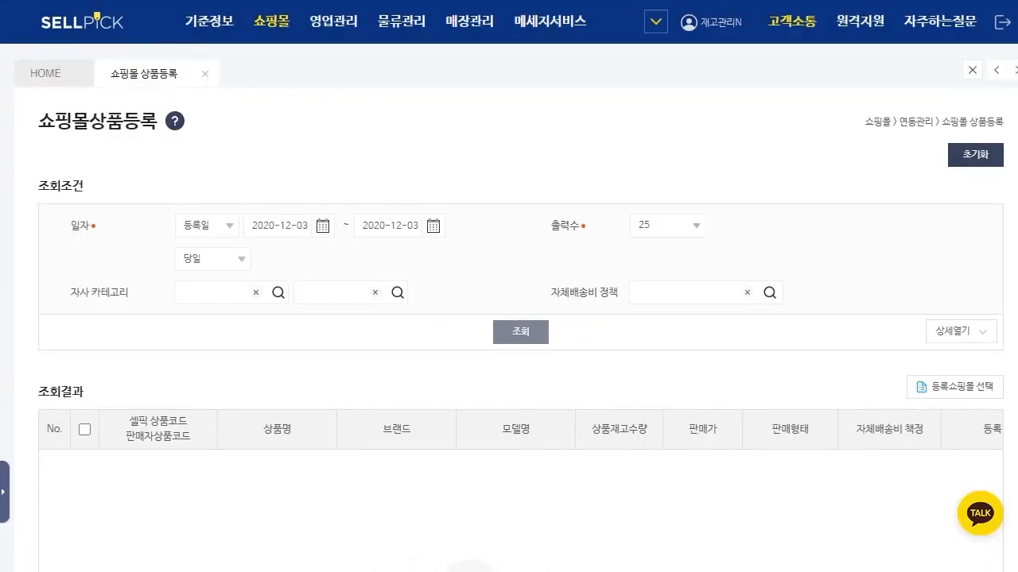
{"action": "left_click", "coordinate": [212, 259]}
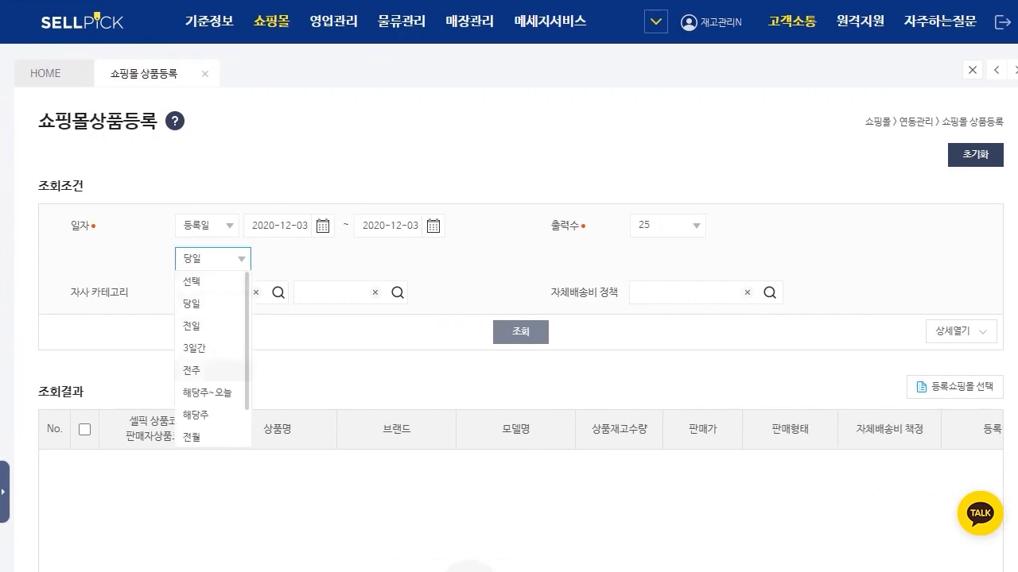
{"action": "scroll", "coordinate": [211, 358], "scroll_direction": "down", "scroll_amount": 1}
{"action": "left_click", "coordinate": [192, 414]}
{"action": "left_click", "coordinate": [521, 331]}
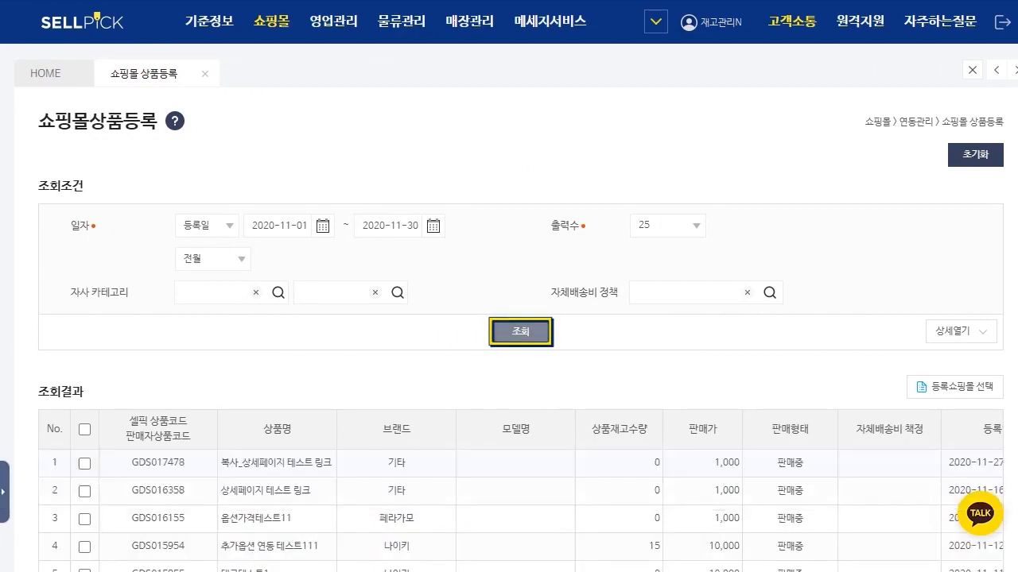
Step: Select the product 옵션가격테스트11, open its 등록쇼핑몰 선택 window and list the available shopping malls
{"action": "left_click", "coordinate": [84, 519]}
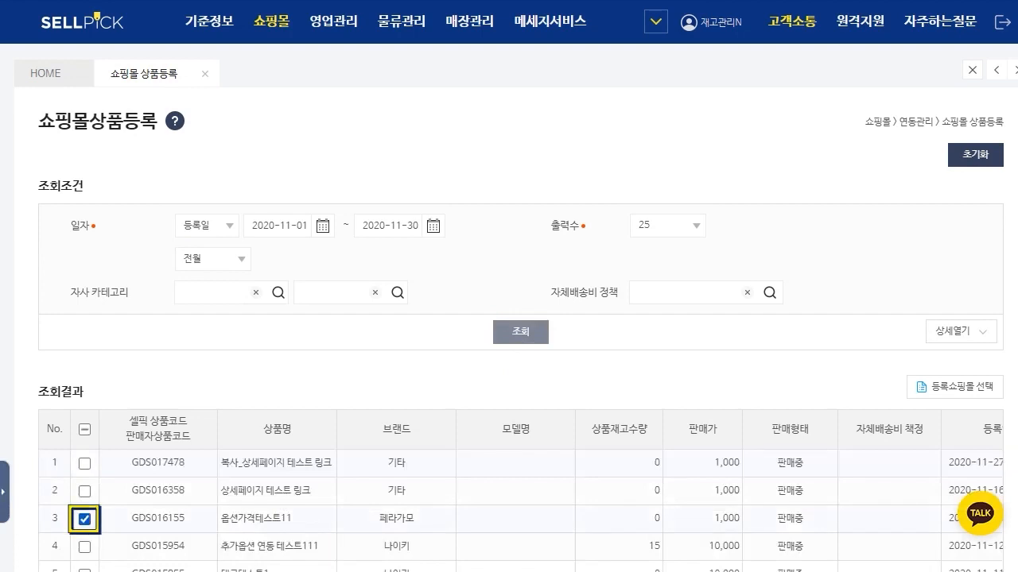
{"action": "left_click", "coordinate": [955, 387]}
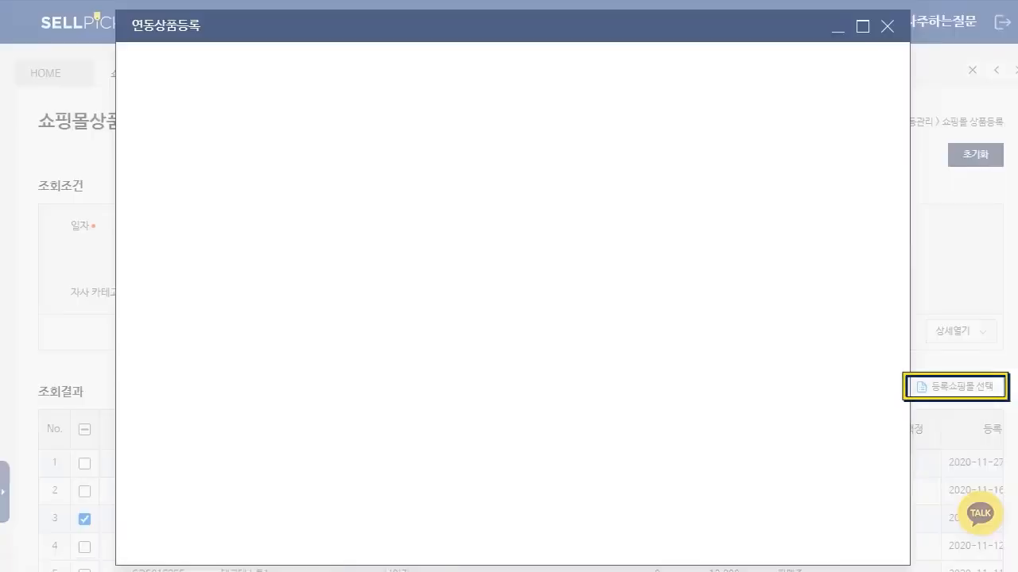
{"action": "left_click", "coordinate": [867, 211]}
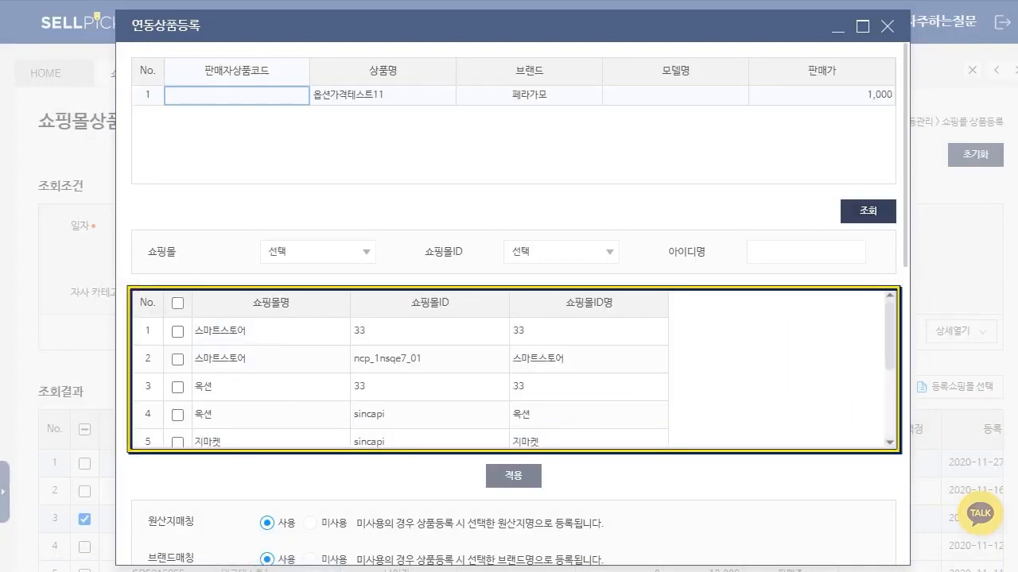
Step: Choose only the 스마트스토어 account whose 쇼핑몰ID명 is 스마트스토어 and apply it to the product
{"action": "left_click", "coordinate": [177, 303]}
{"action": "left_click", "coordinate": [178, 303]}
{"action": "left_click", "coordinate": [177, 359]}
{"action": "scroll", "coordinate": [509, 369], "scroll_direction": "down", "scroll_amount": 2}
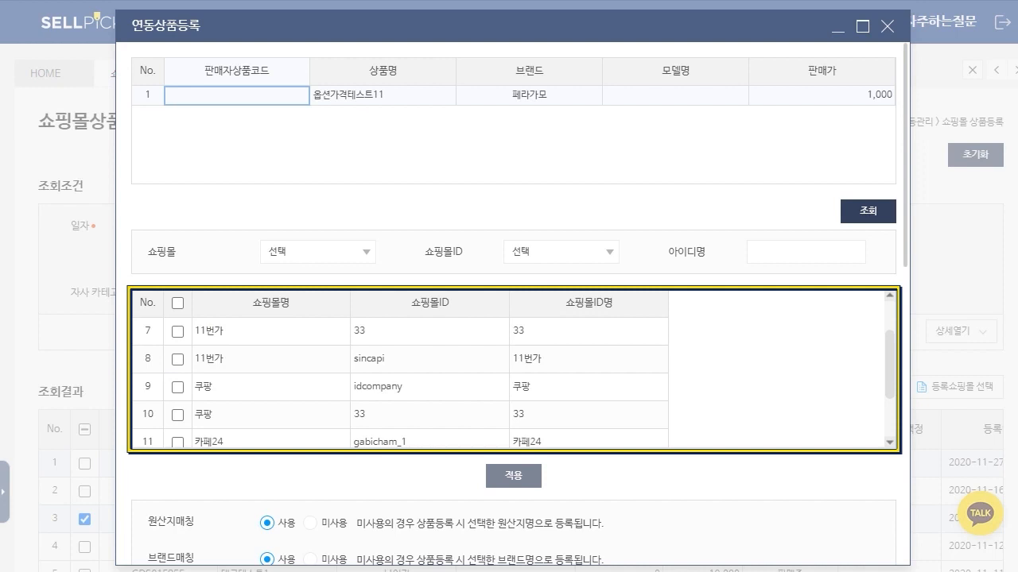
{"action": "scroll", "coordinate": [513, 302], "scroll_direction": "down", "scroll_amount": 3}
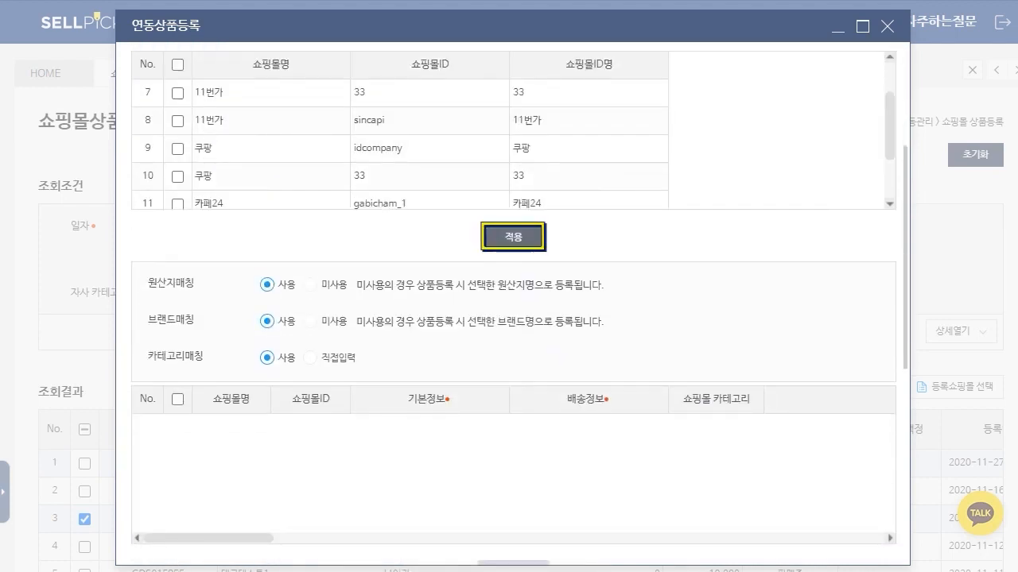
{"action": "left_click", "coordinate": [513, 238]}
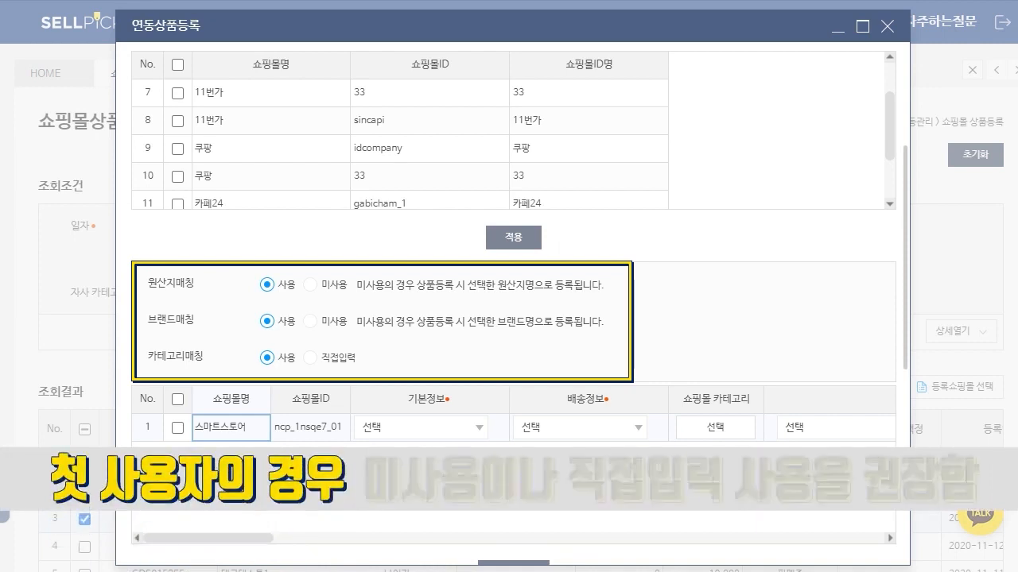
Step: Set 원산지매칭 and 브랜드매칭 to 미사용 and 카테고리매칭 to 직접입력
{"action": "left_click", "coordinate": [310, 285]}
{"action": "left_click", "coordinate": [310, 321]}
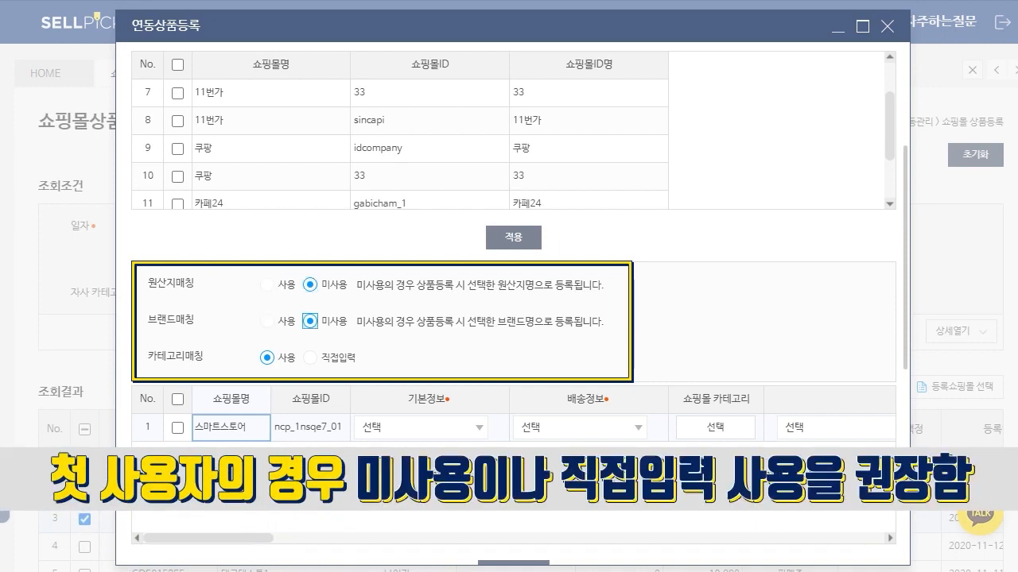
{"action": "left_click", "coordinate": [311, 358]}
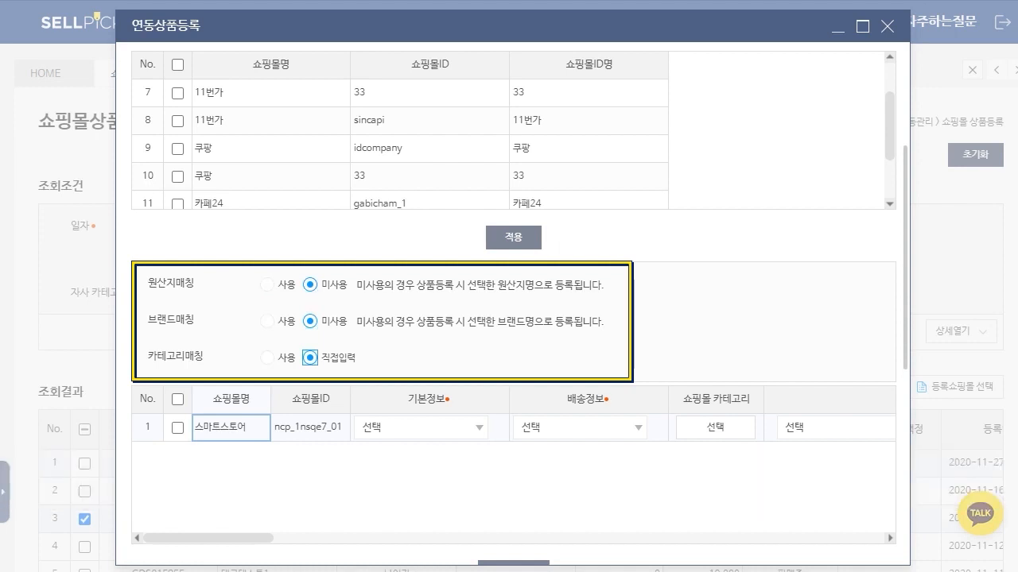
Step: Select the 스마트스토어 row and set 기본정보 to 신규 저장테스트 and 배송정보 to 스마트스토어 배송정보 샘플(절대 수정하지 마세요)
{"action": "left_click", "coordinate": [177, 399]}
{"action": "left_click", "coordinate": [479, 428]}
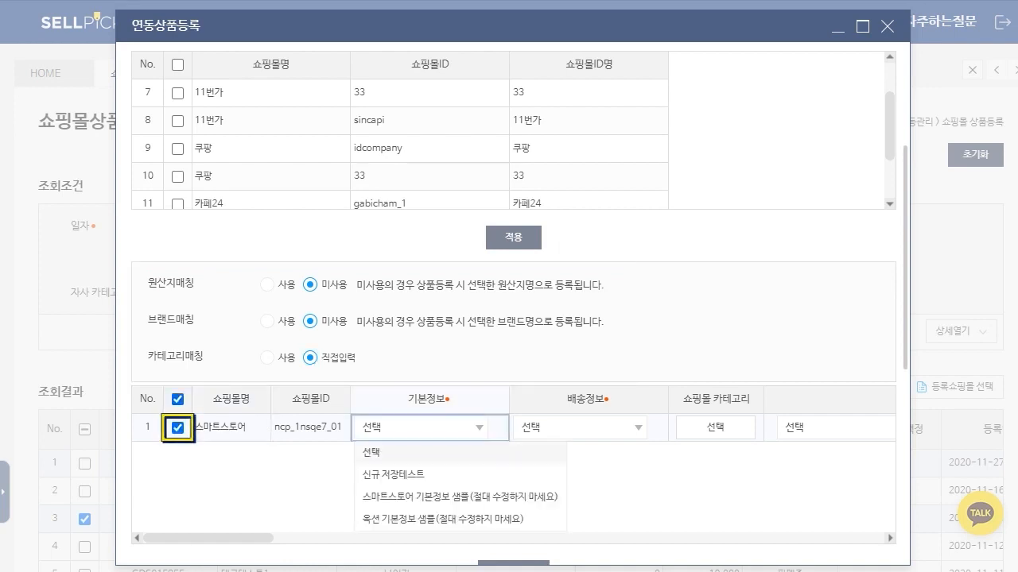
{"action": "left_click", "coordinate": [394, 475]}
{"action": "left_click", "coordinate": [638, 428]}
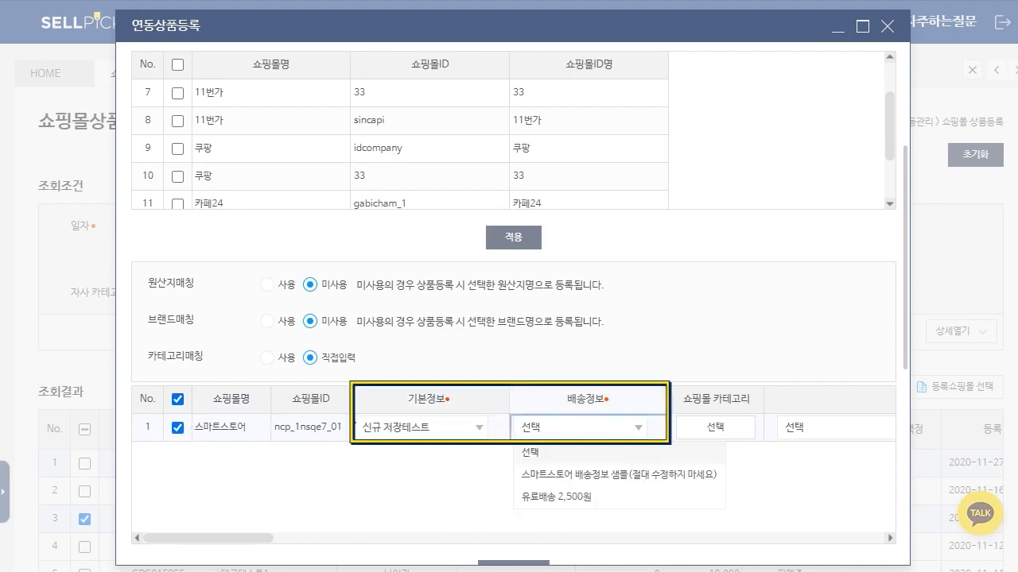
{"action": "left_click", "coordinate": [616, 474]}
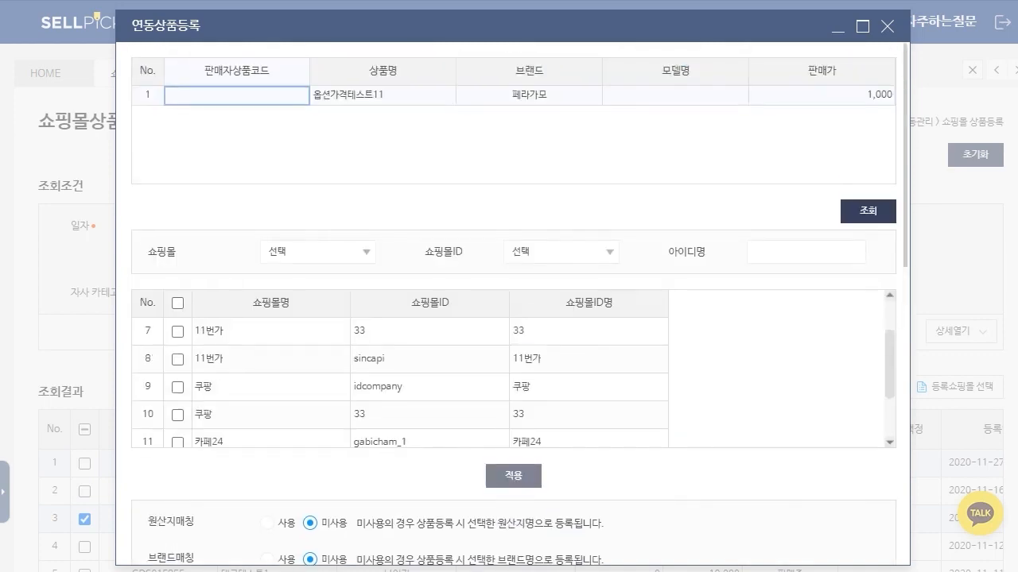
Step: Open the category selection for the 스마트스토어 row and search its shopping mall categories for 티셔츠
{"action": "scroll", "coordinate": [513, 303], "scroll_direction": "down", "scroll_amount": 4}
{"action": "left_click", "coordinate": [720, 348]}
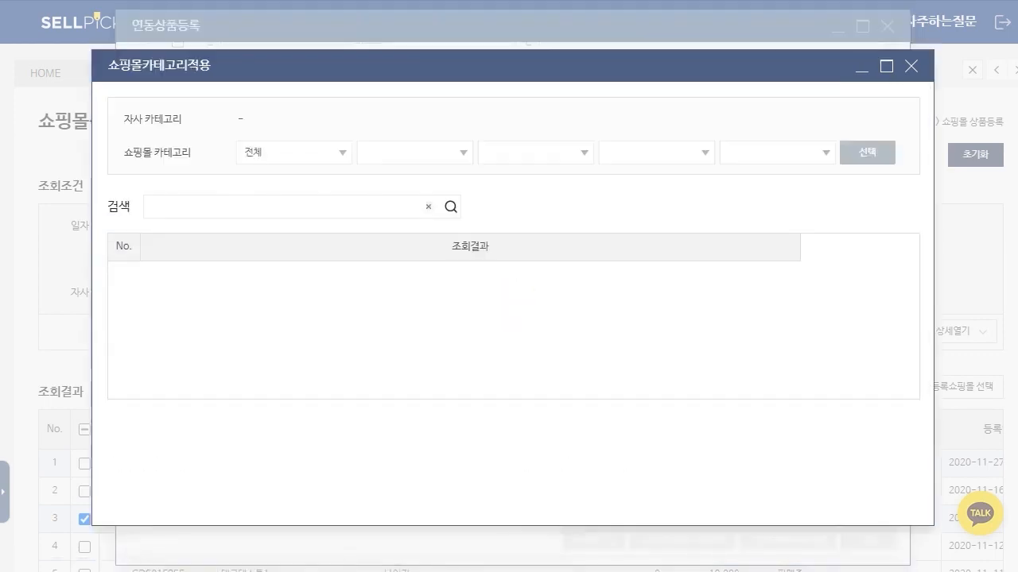
{"action": "left_click", "coordinate": [294, 152]}
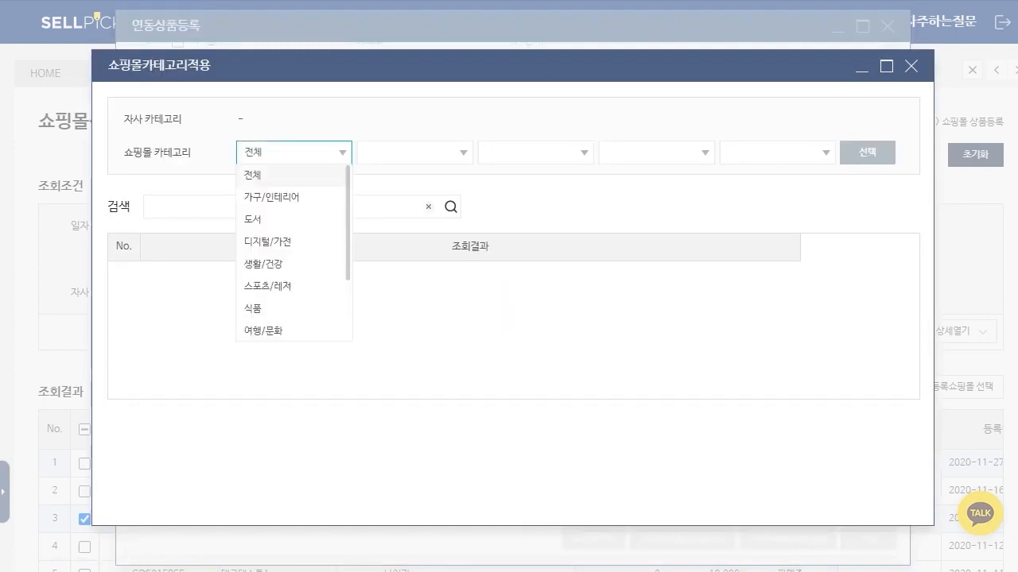
{"action": "scroll", "coordinate": [270, 246], "scroll_direction": "down", "scroll_amount": 2}
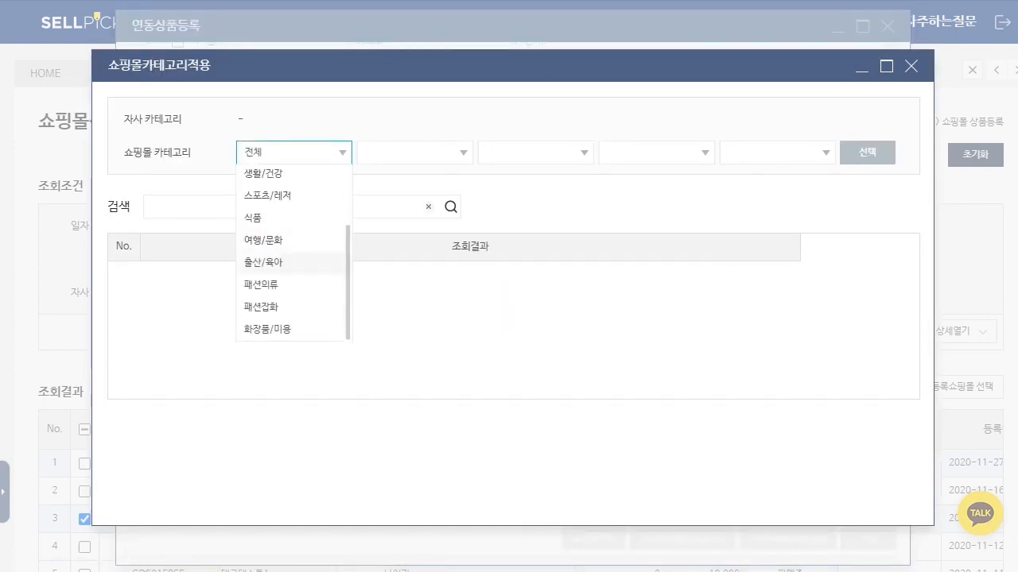
{"action": "left_click", "coordinate": [382, 207]}
{"action": "type", "text": "티셔츠"}
{"action": "key", "text": "Return"}
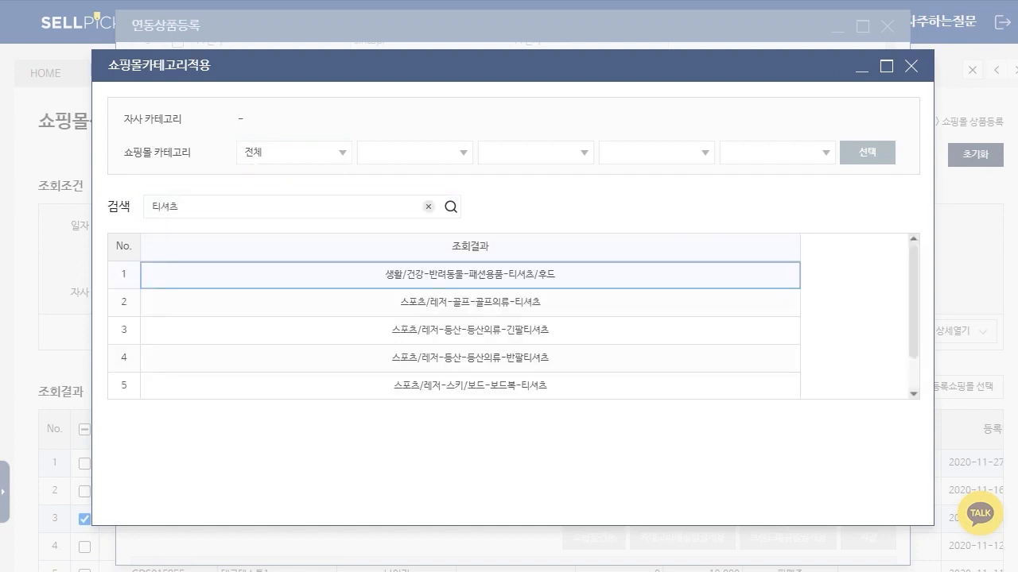
Step: Apply the category 패션의류 – 여성의류 – 티셔츠 from the search results to the 스마트스토어 row
{"action": "scroll", "coordinate": [470, 330], "scroll_direction": "down", "scroll_amount": 2}
{"action": "double_click", "coordinate": [470, 358]}
{"action": "left_click", "coordinate": [483, 344]}
{"action": "left_click_drag", "start_coordinate": [226, 459], "coordinate": [597, 459]}
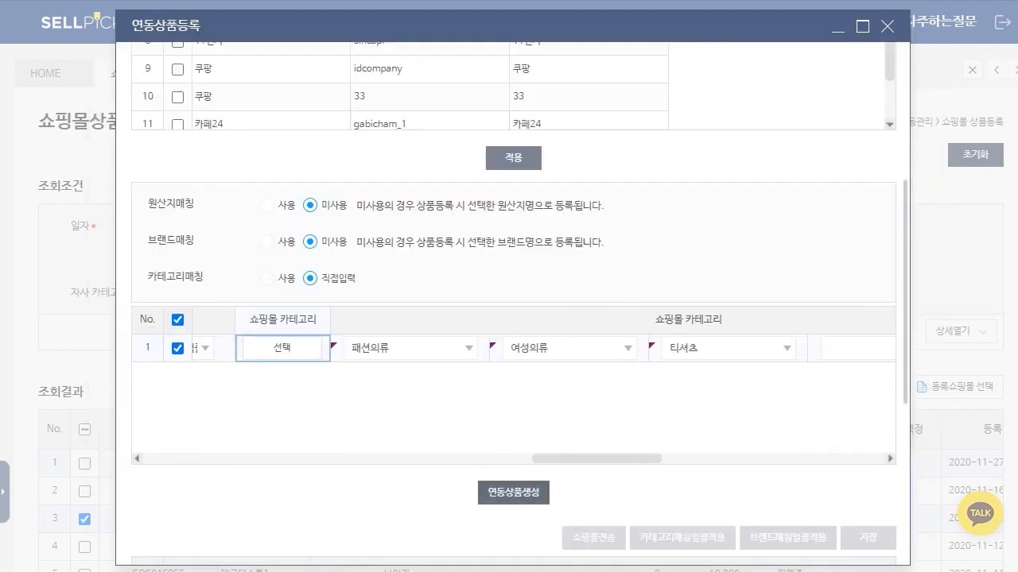
Step: Generate and save the 스마트스토어 linked product with 연동상품생성, and select its row in the generated product list
{"action": "left_click", "coordinate": [512, 493]}
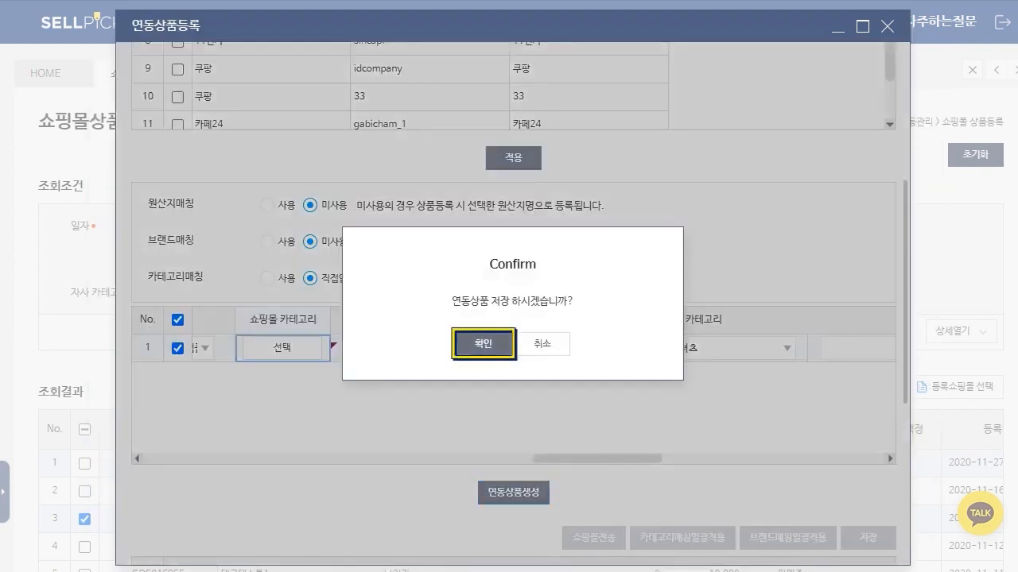
{"action": "left_click", "coordinate": [422, 345]}
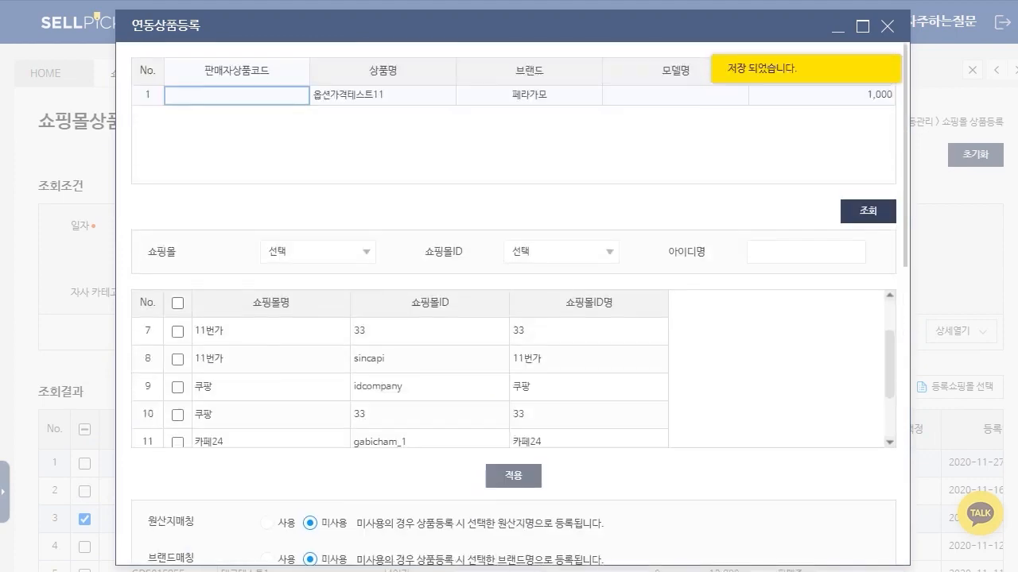
{"action": "scroll", "coordinate": [422, 345], "scroll_direction": "down", "scroll_amount": 3}
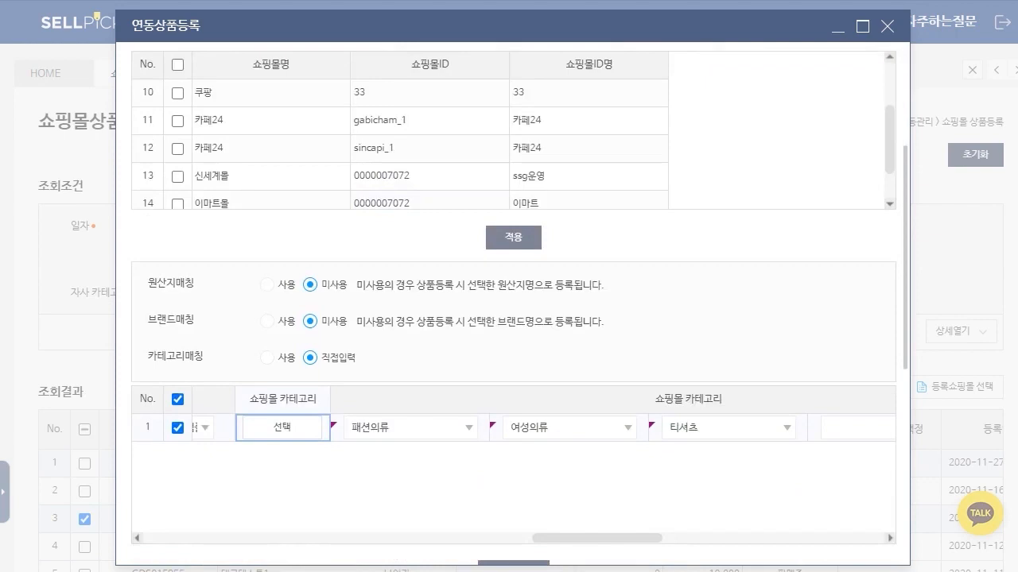
{"action": "left_click_drag", "start_coordinate": [597, 538], "coordinate": [633, 538]}
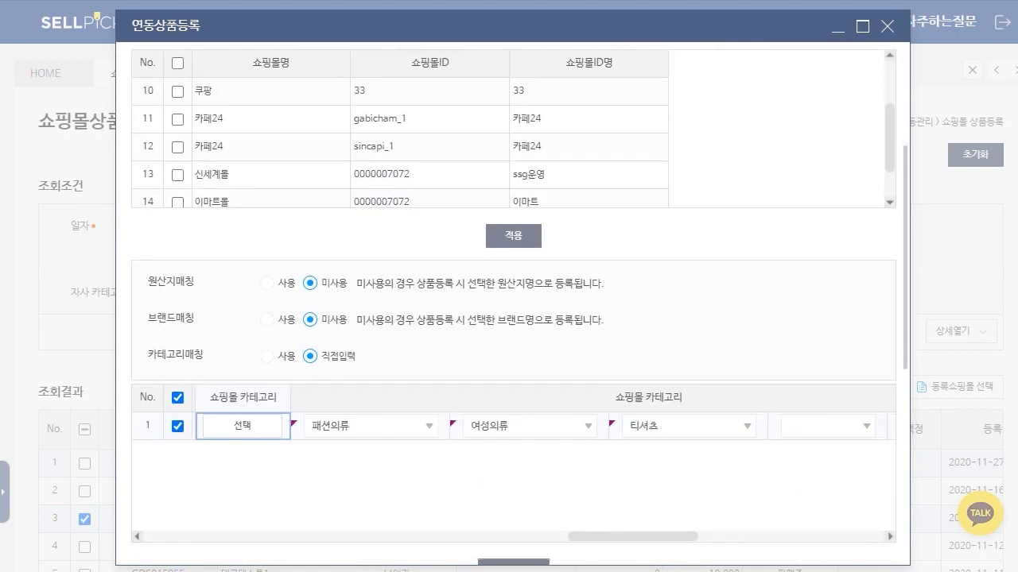
{"action": "scroll", "coordinate": [514, 306], "scroll_direction": "down", "scroll_amount": 5}
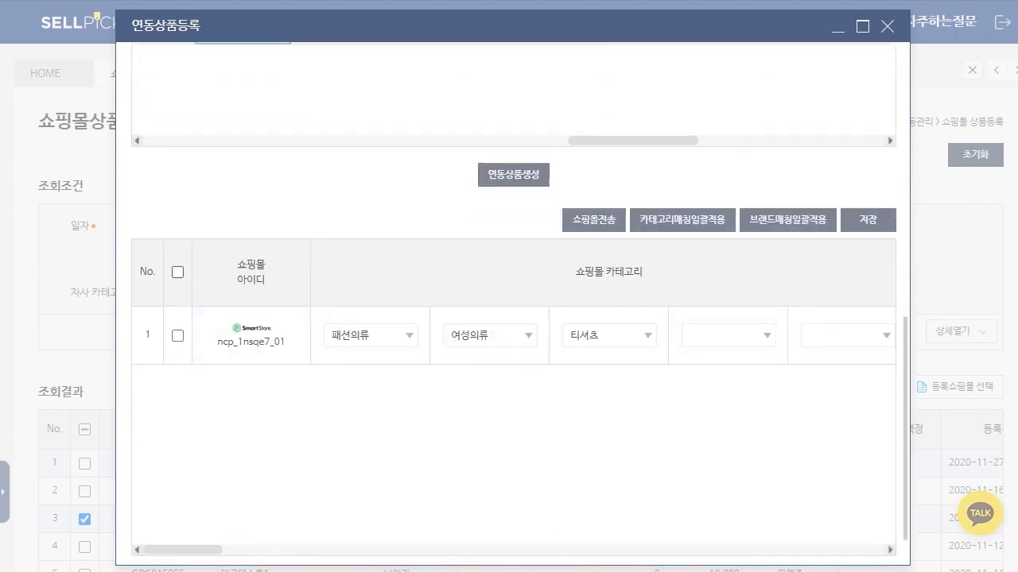
{"action": "left_click", "coordinate": [177, 336]}
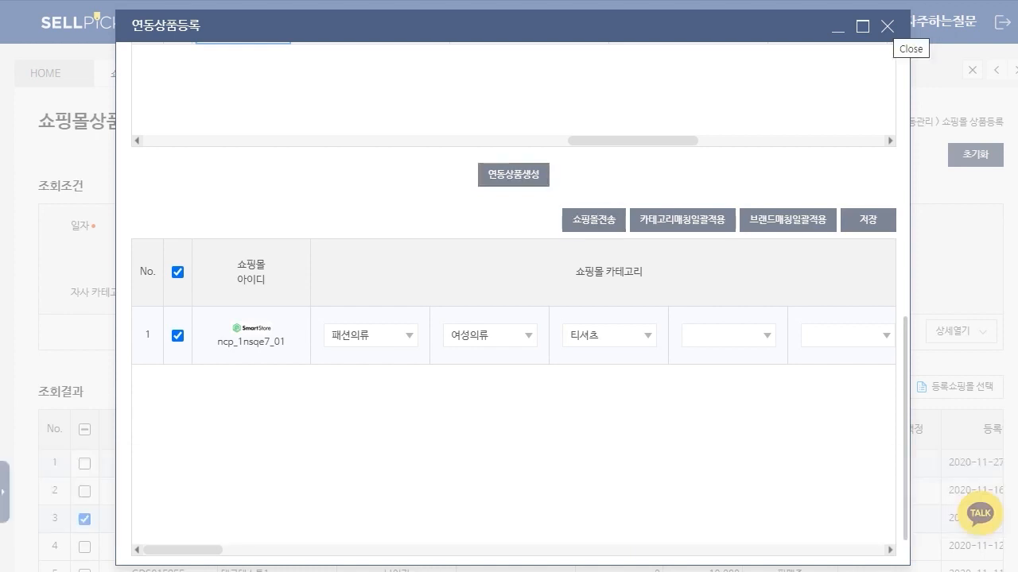
{"action": "left_click", "coordinate": [887, 26]}
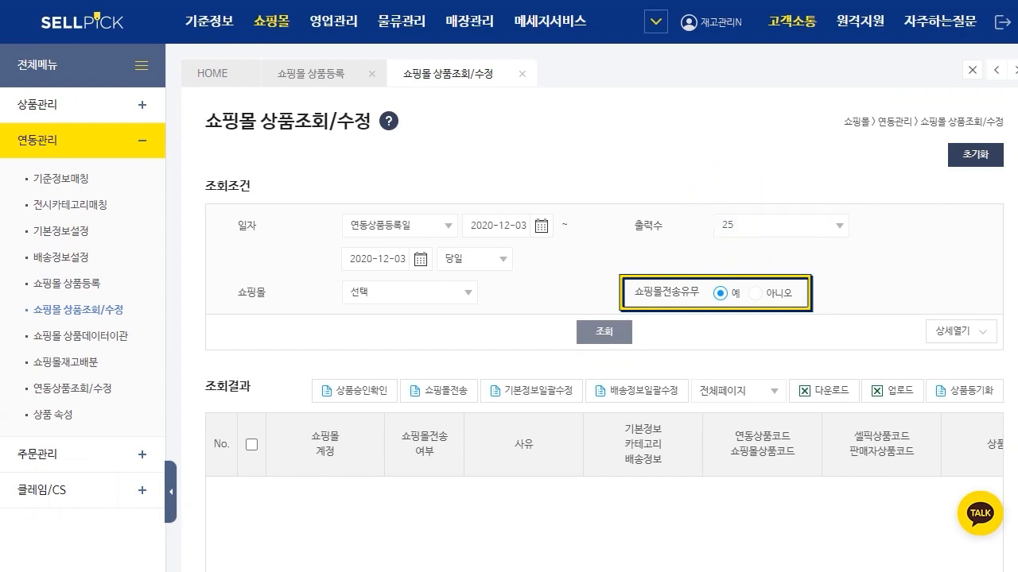
Step: Search the linked products registered on 2020-12-03 in 쇼핑몰 상품조회/수정 with 쇼핑몰전송유무 set to 예
{"action": "left_click", "coordinate": [170, 492]}
{"action": "left_click_drag", "start_coordinate": [550, 292], "coordinate": [628, 316]}
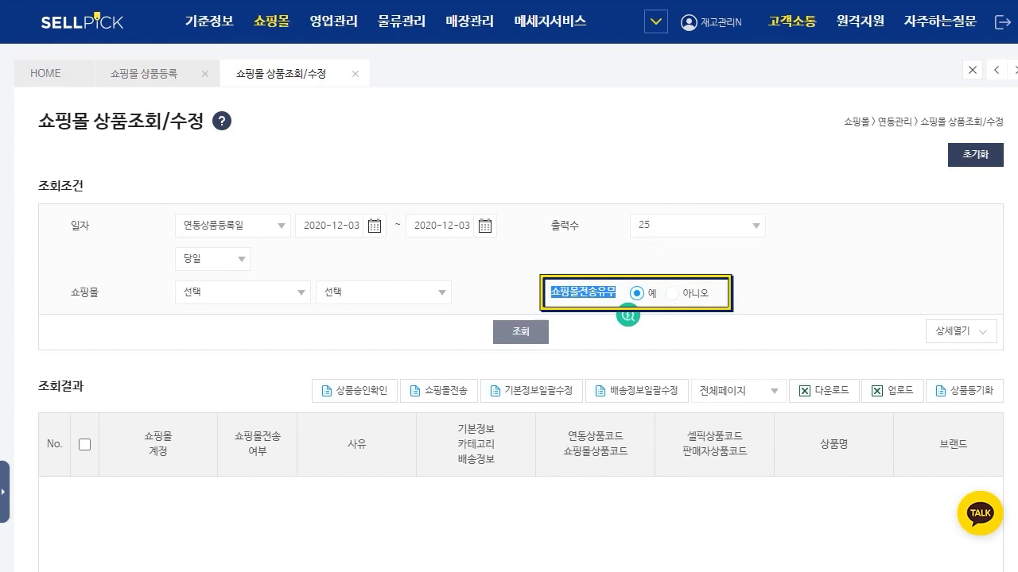
{"action": "left_click", "coordinate": [520, 331]}
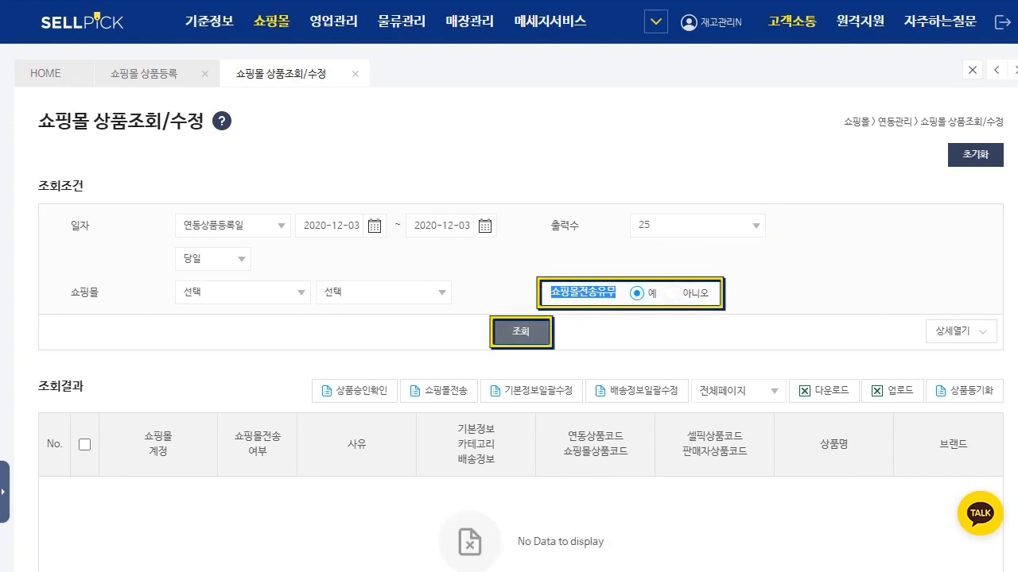
Step: Set 쇼핑몰전송유무 to 아니오, search again and select the 옵션가격테스트11 row for 스마트스토어
{"action": "left_click", "coordinate": [671, 293]}
{"action": "left_click", "coordinate": [520, 331]}
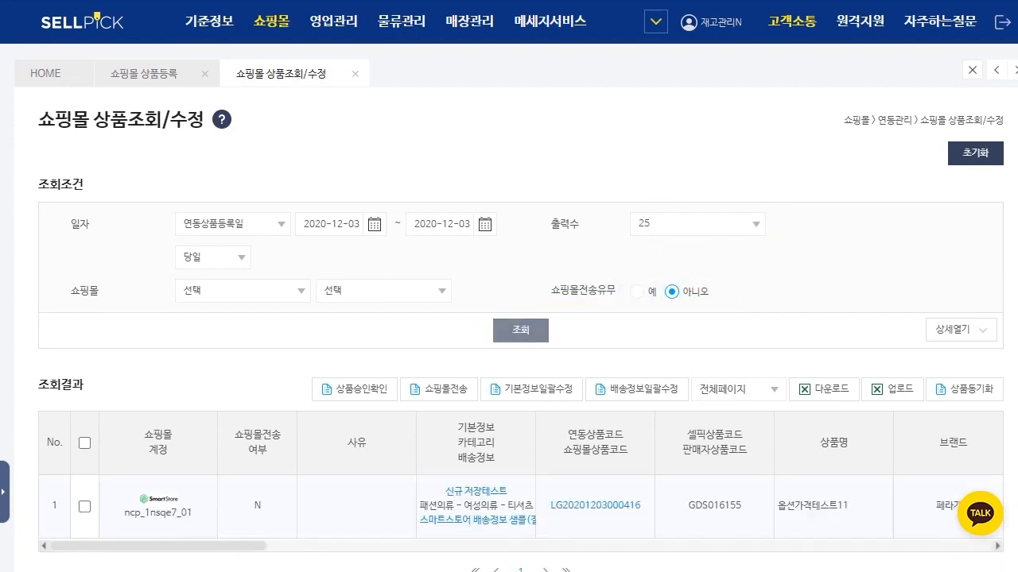
{"action": "scroll", "coordinate": [508, 318], "scroll_direction": "down", "scroll_amount": 1}
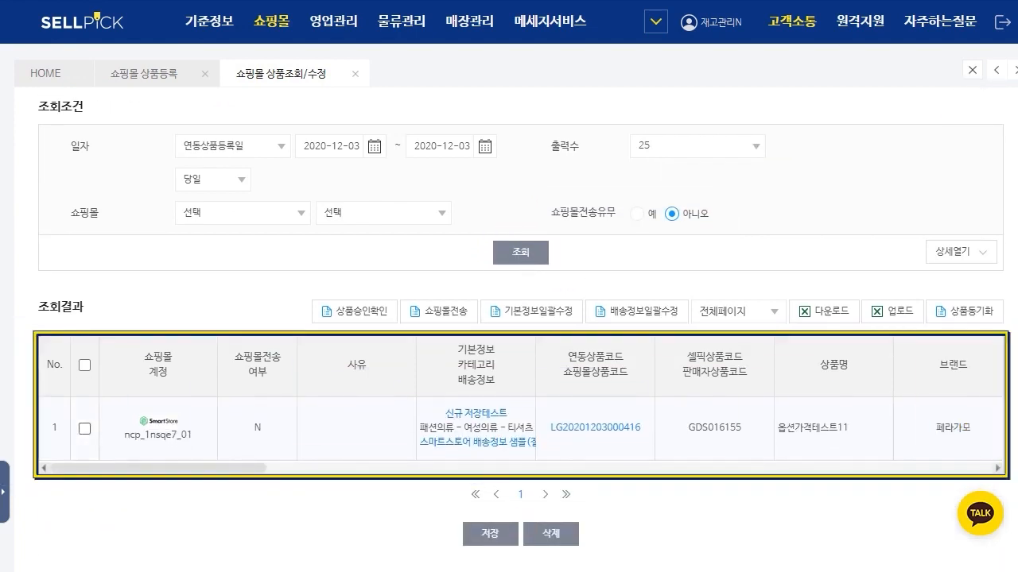
{"action": "left_click", "coordinate": [85, 428]}
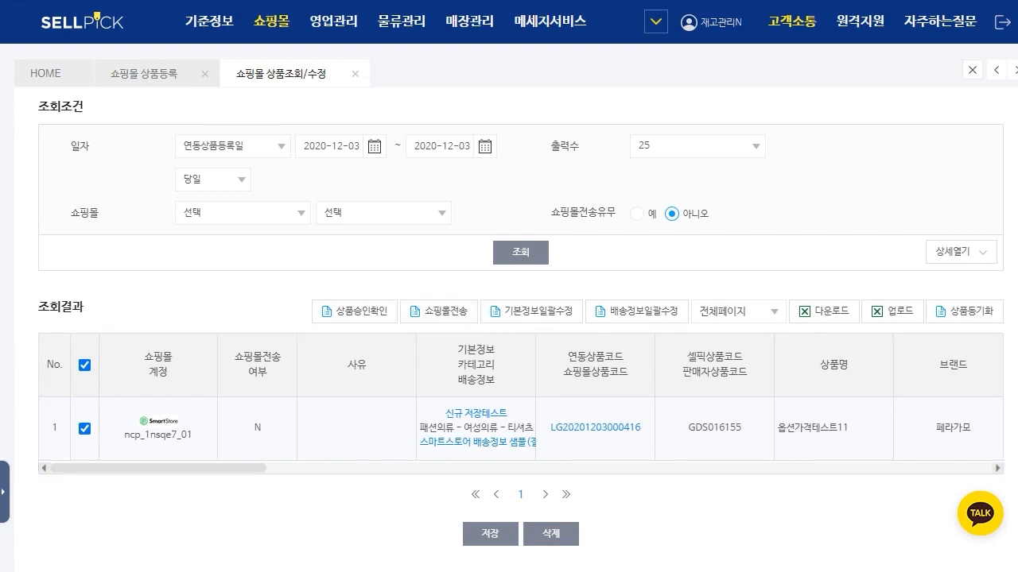
{"action": "left_click", "coordinate": [4, 491]}
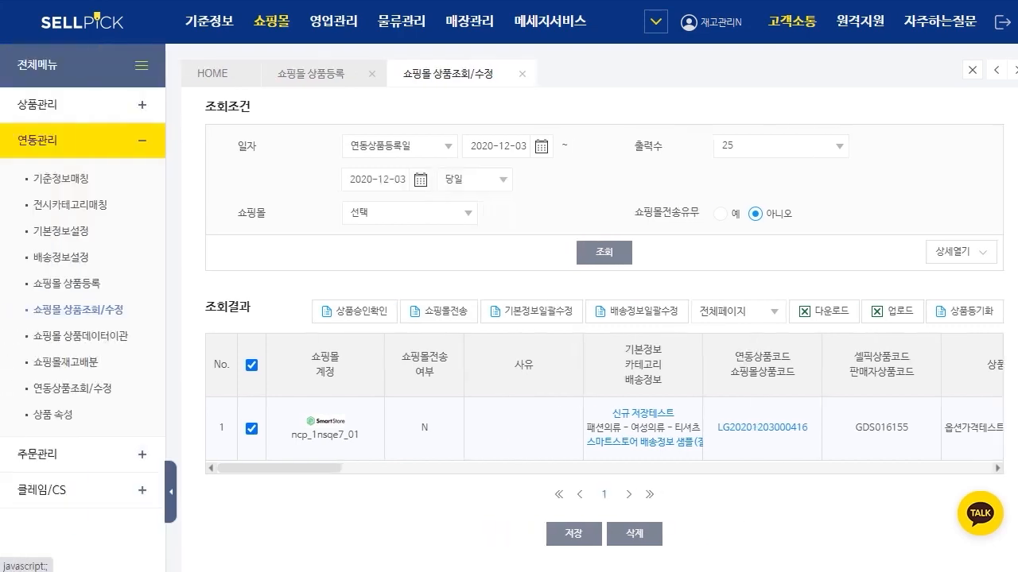
{"action": "left_click", "coordinate": [170, 492]}
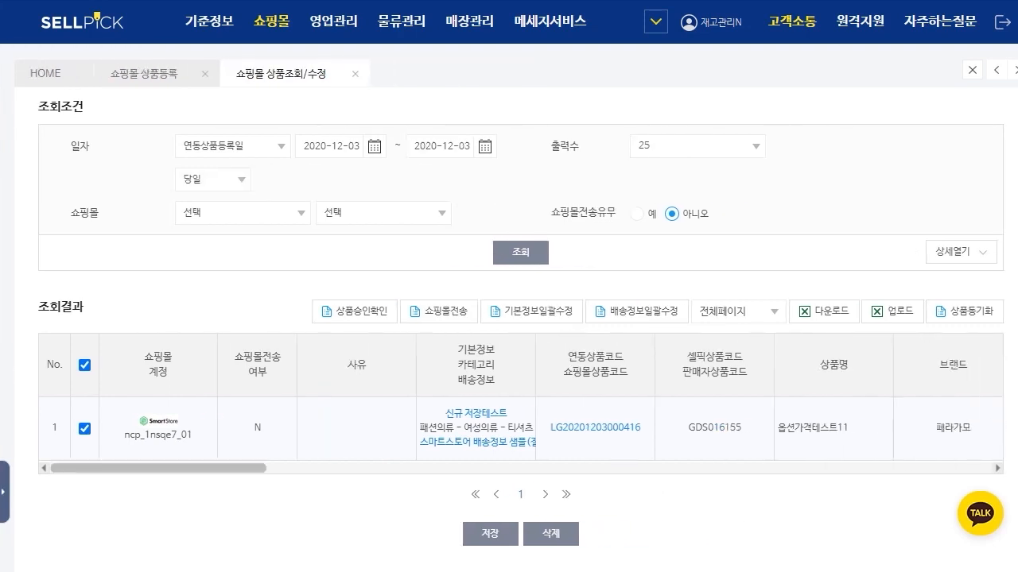
Step: Reopen 등록쇼핑몰 선택 for 옵션가격테스트11 on 쇼핑몰 상품등록 and apply the malls with 쇼핑몰ID명 스마트스토어 and 옥션
{"action": "left_click", "coordinate": [144, 74]}
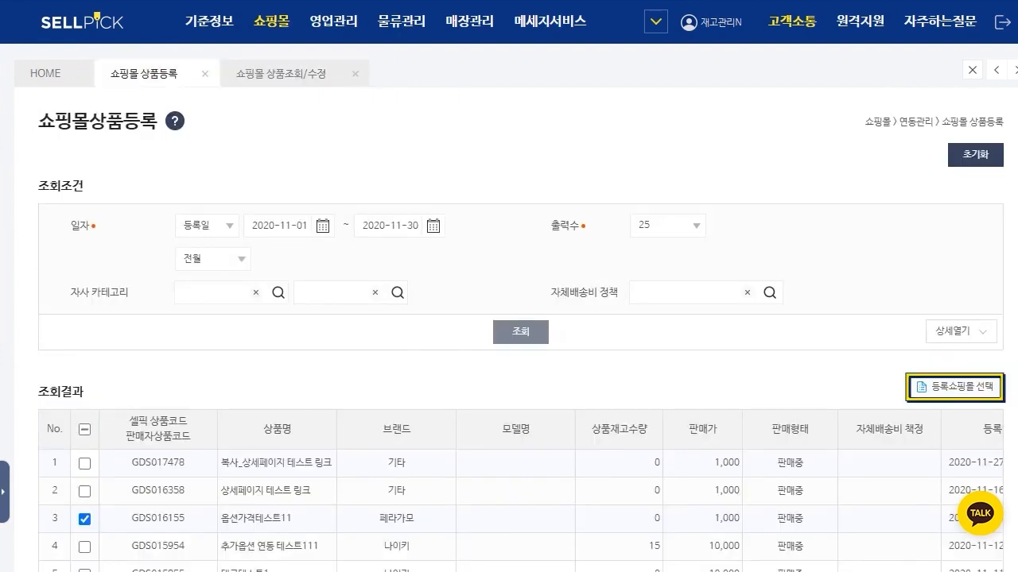
{"action": "left_click", "coordinate": [955, 387]}
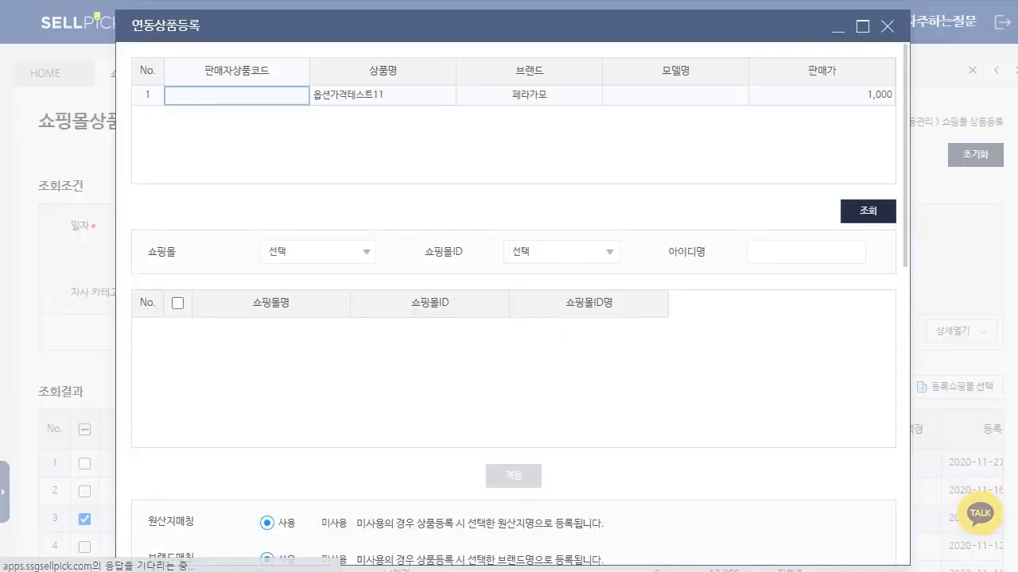
{"action": "left_click", "coordinate": [867, 211]}
{"action": "left_click", "coordinate": [177, 359]}
{"action": "left_click", "coordinate": [177, 415]}
{"action": "left_click", "coordinate": [513, 475]}
Step: Set 원산지매칭 and 브랜드매칭 to 미사용 and 카테고리매칭 to 직접입력 for the two applied malls
{"action": "scroll", "coordinate": [513, 318], "scroll_direction": "down", "scroll_amount": 4}
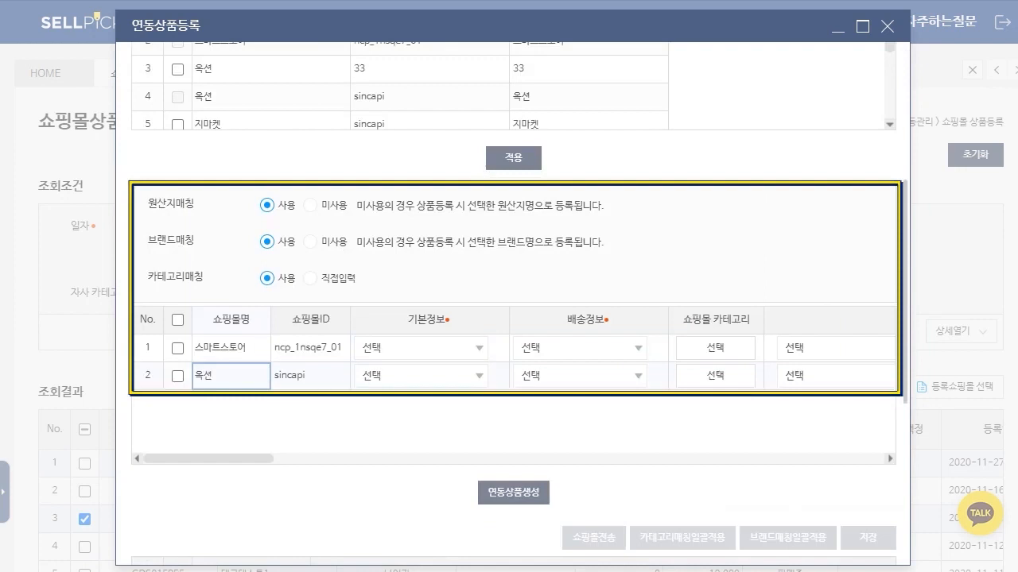
{"action": "left_click", "coordinate": [310, 205]}
{"action": "left_click", "coordinate": [310, 242]}
{"action": "left_click", "coordinate": [310, 279]}
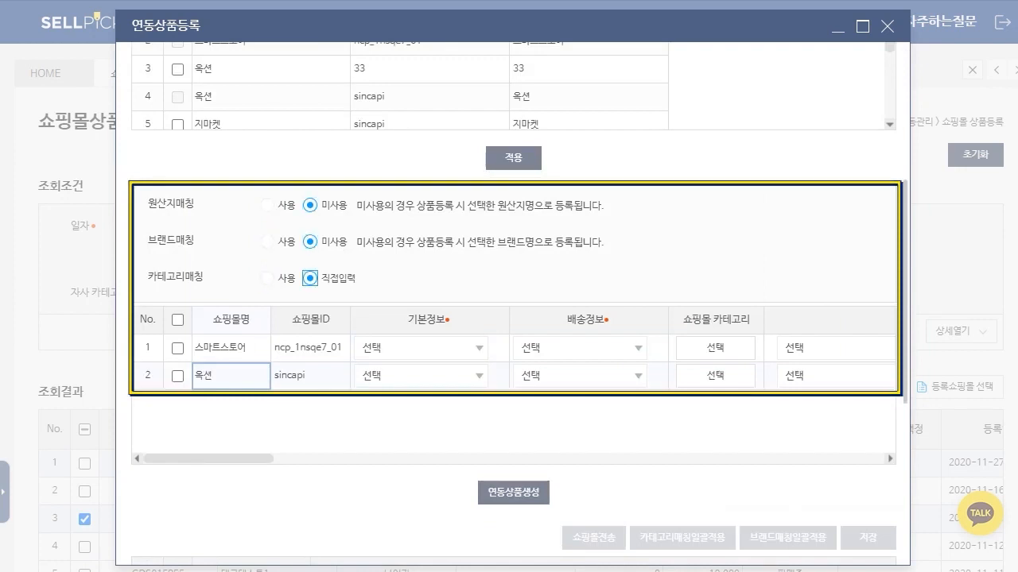
Step: Select both mall rows and set 기본정보 to 신규 저장테스트 for 스마트스토어 and 옥션 기본정보 샘플 for 옥션
{"action": "left_click", "coordinate": [178, 319]}
{"action": "left_click", "coordinate": [479, 349]}
{"action": "left_click", "coordinate": [429, 395]}
{"action": "left_click", "coordinate": [479, 376]}
{"action": "left_click", "coordinate": [442, 423]}
Step: Set 배송정보 to 스마트스토어 배송정보 샘플(절대 수정하지 마세요) for 스마트스토어 and 무료배송 for 옥션
{"action": "left_click", "coordinate": [638, 349]}
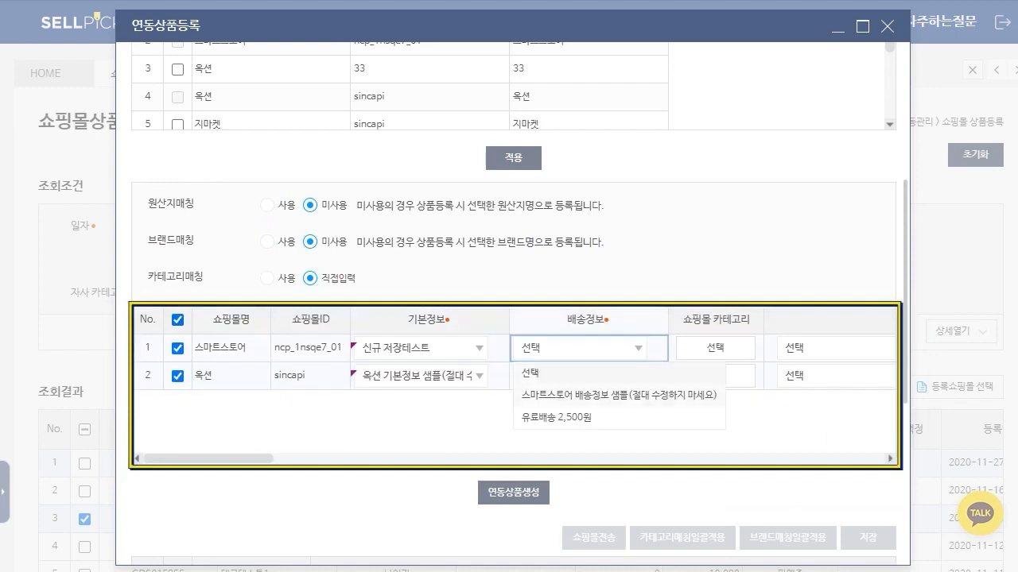
{"action": "left_click", "coordinate": [588, 390]}
{"action": "left_click", "coordinate": [638, 376]}
{"action": "left_click", "coordinate": [573, 419]}
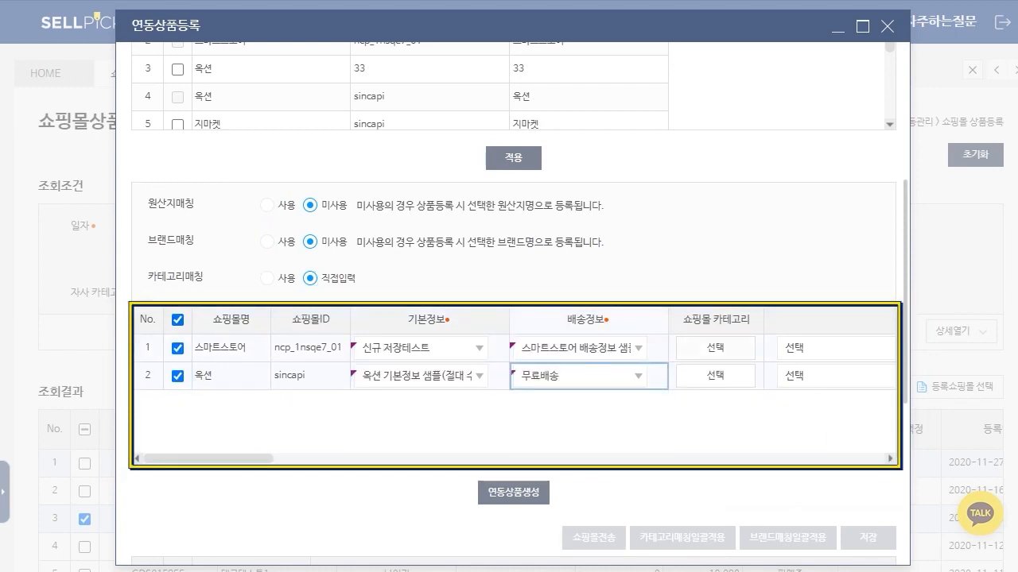
{"action": "left_click", "coordinate": [716, 348]}
{"action": "left_click", "coordinate": [350, 206]}
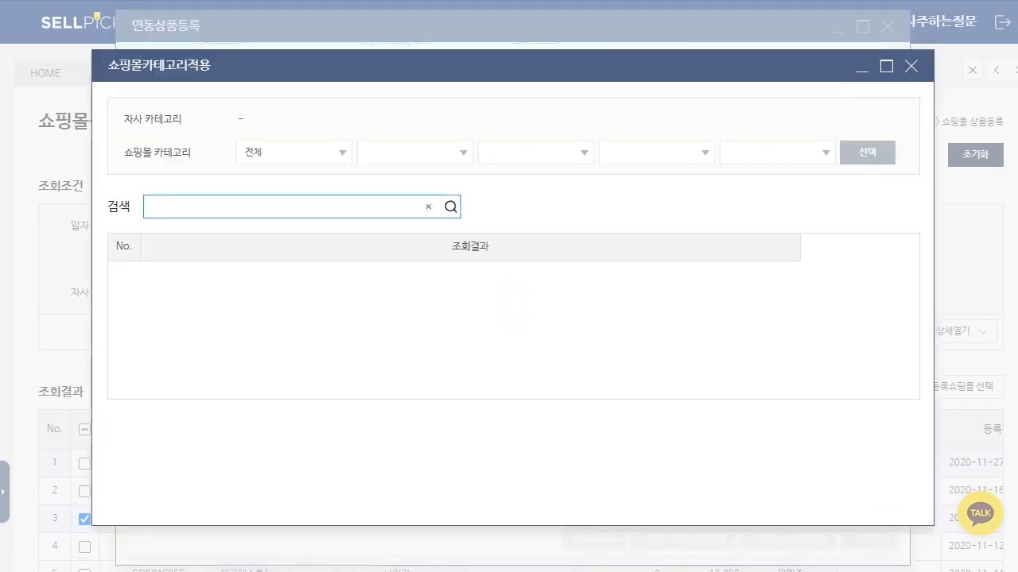
{"action": "left_click", "coordinate": [912, 66]}
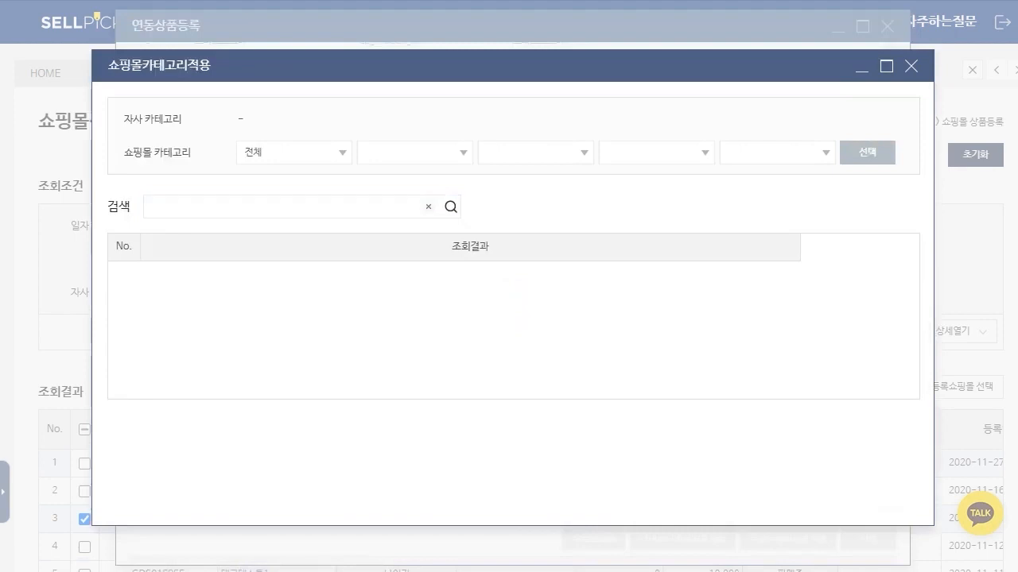
Step: Open the 옥션 row's category selection, search ESM categories for 티셔츠 and choose 유아동-유아동의류-남아의류-남아티셔츠
{"action": "left_click", "coordinate": [716, 375]}
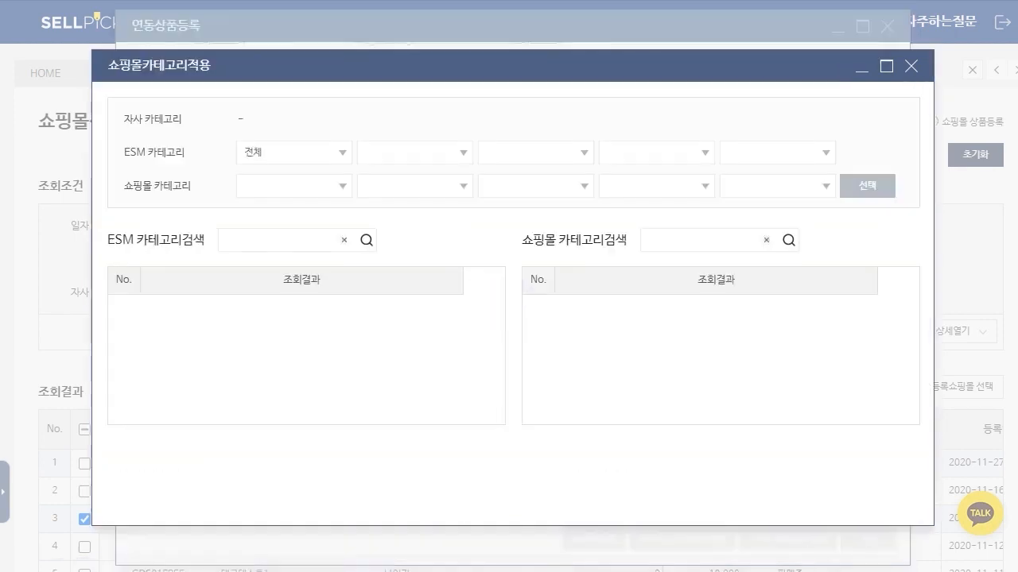
{"action": "left_click", "coordinate": [296, 240]}
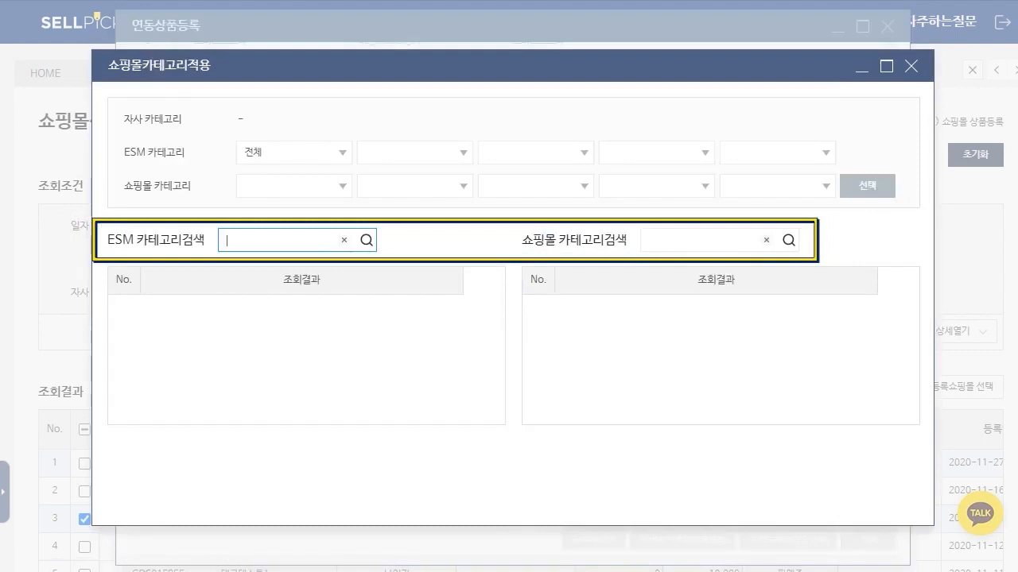
{"action": "left_click", "coordinate": [700, 240]}
{"action": "left_click", "coordinate": [280, 240]}
{"action": "type", "text": "티셔츠"}
{"action": "key", "text": "Return"}
{"action": "left_click", "coordinate": [301, 336]}
Step: Search the 옥션 shopping mall categories for 티셔츠 and apply the first result to the row
{"action": "left_click", "coordinate": [700, 241]}
{"action": "type", "text": "티셔츠"}
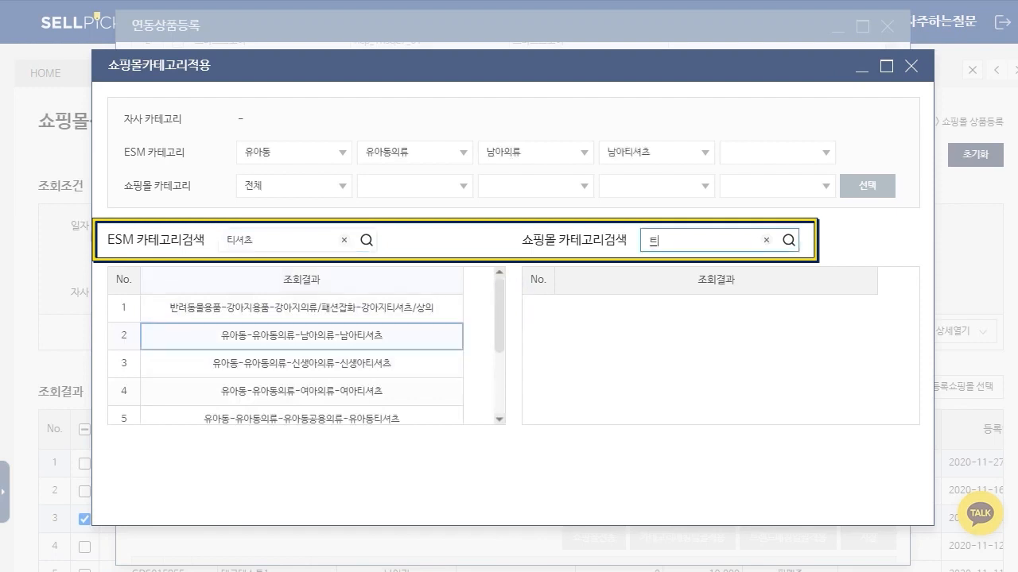
{"action": "key", "text": "Return"}
{"action": "left_click", "coordinate": [716, 308]}
{"action": "left_click", "coordinate": [483, 344]}
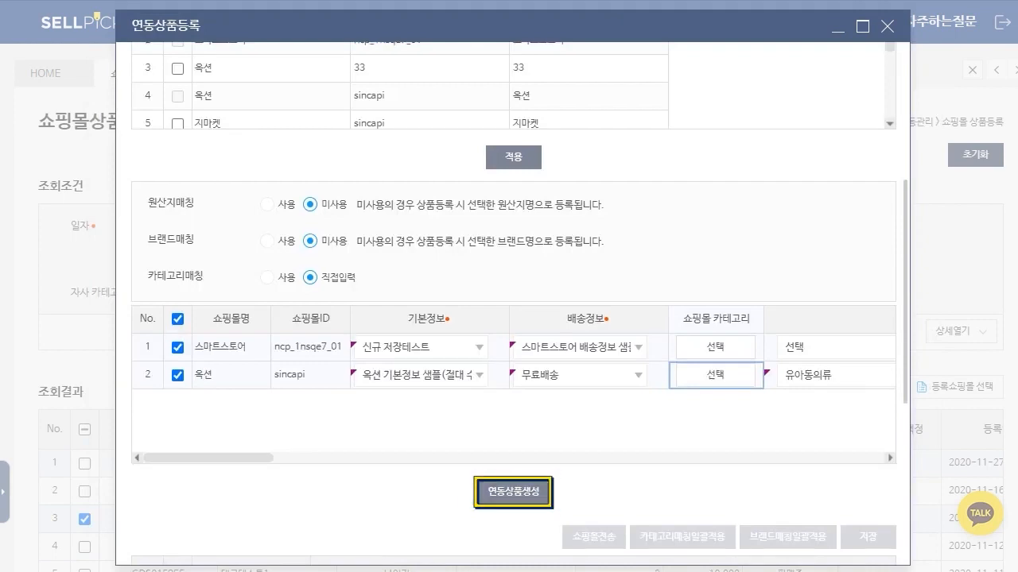
Step: Select all entries in the linked product list beneath 연동상품생성
{"action": "scroll", "coordinate": [513, 302], "scroll_direction": "down", "scroll_amount": 3}
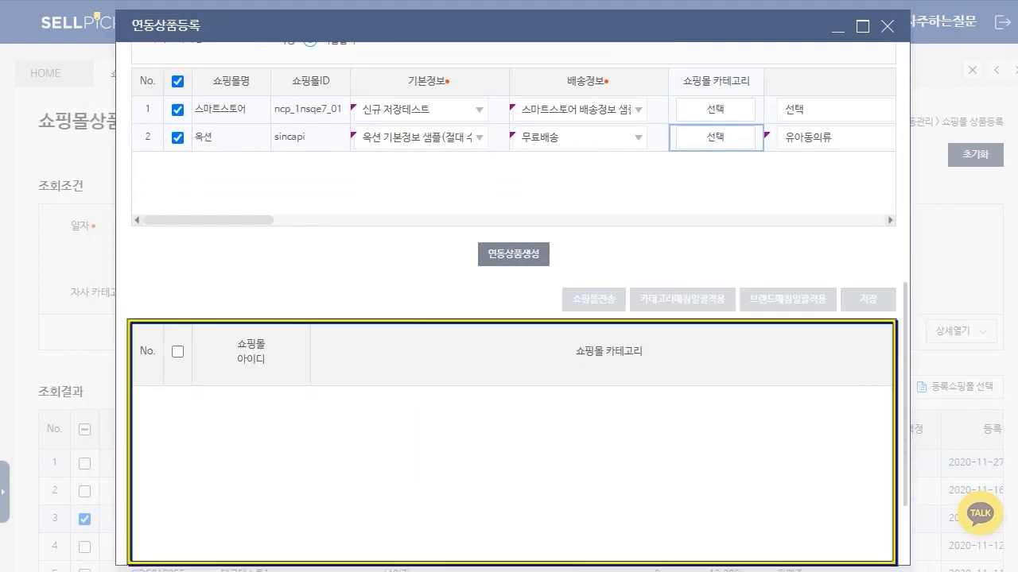
{"action": "left_click", "coordinate": [177, 351]}
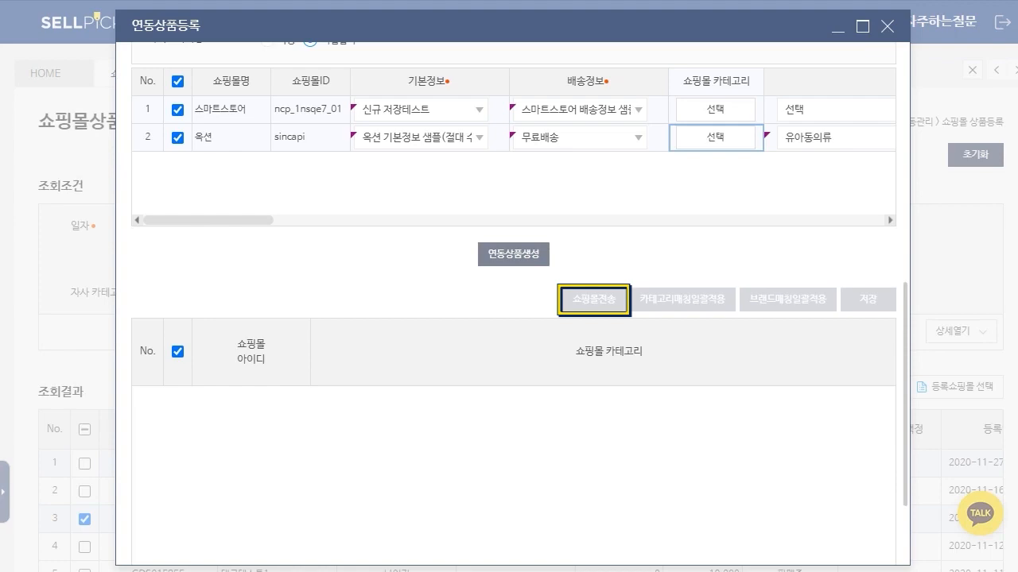
{"action": "scroll", "coordinate": [513, 303], "scroll_direction": "up", "scroll_amount": 4}
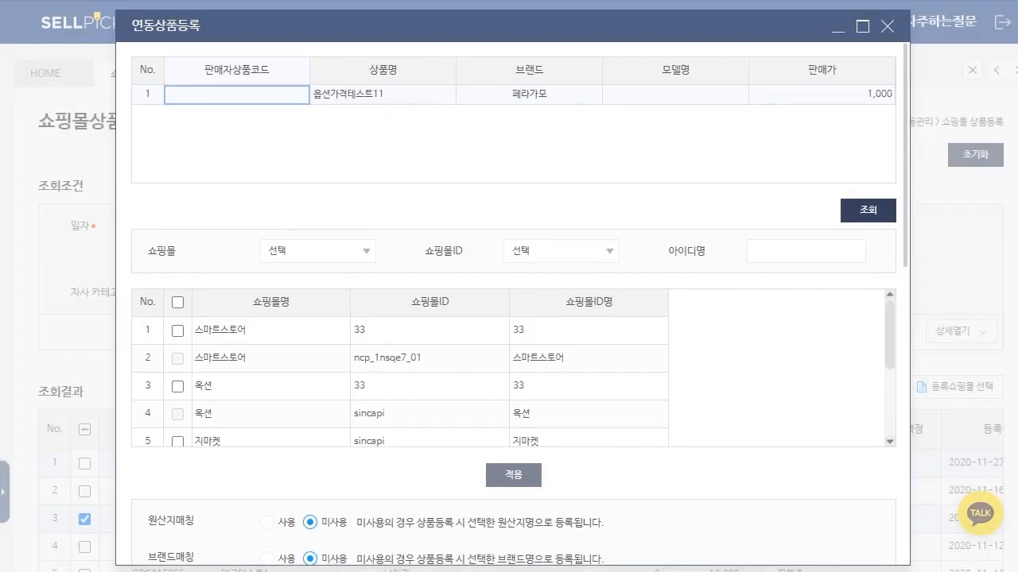
{"action": "scroll", "coordinate": [513, 303], "scroll_direction": "down", "scroll_amount": 5}
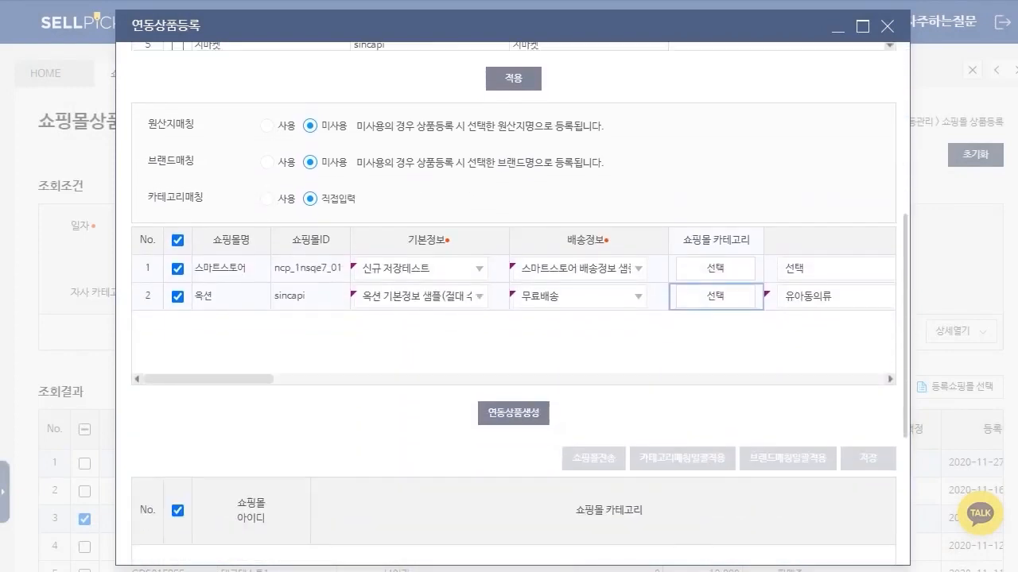
Step: Look over the linked product registration settings and close the 연동상품등록 window
{"action": "scroll", "coordinate": [513, 302], "scroll_direction": "up", "scroll_amount": 5}
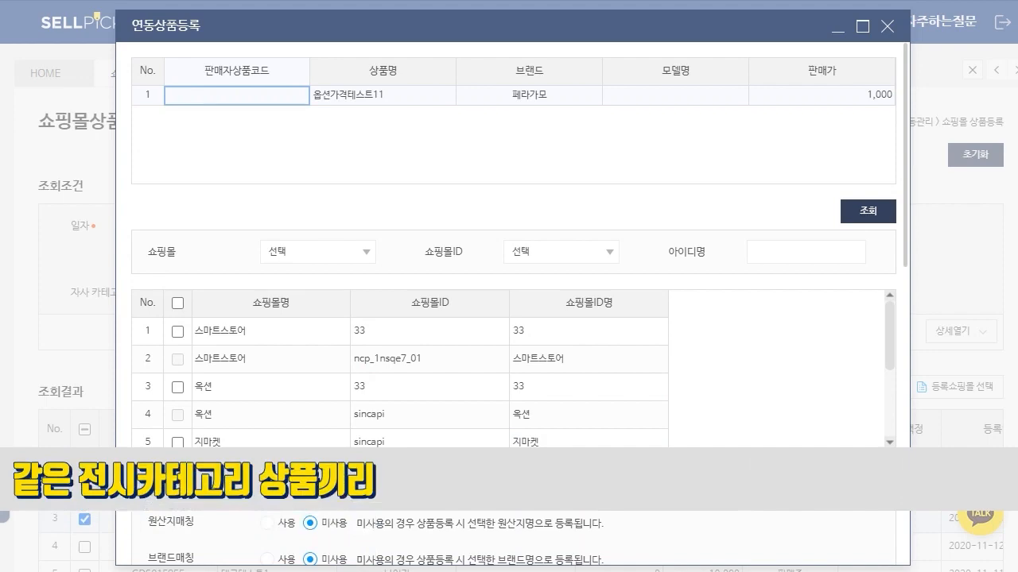
{"action": "scroll", "coordinate": [513, 302], "scroll_direction": "down", "scroll_amount": 5}
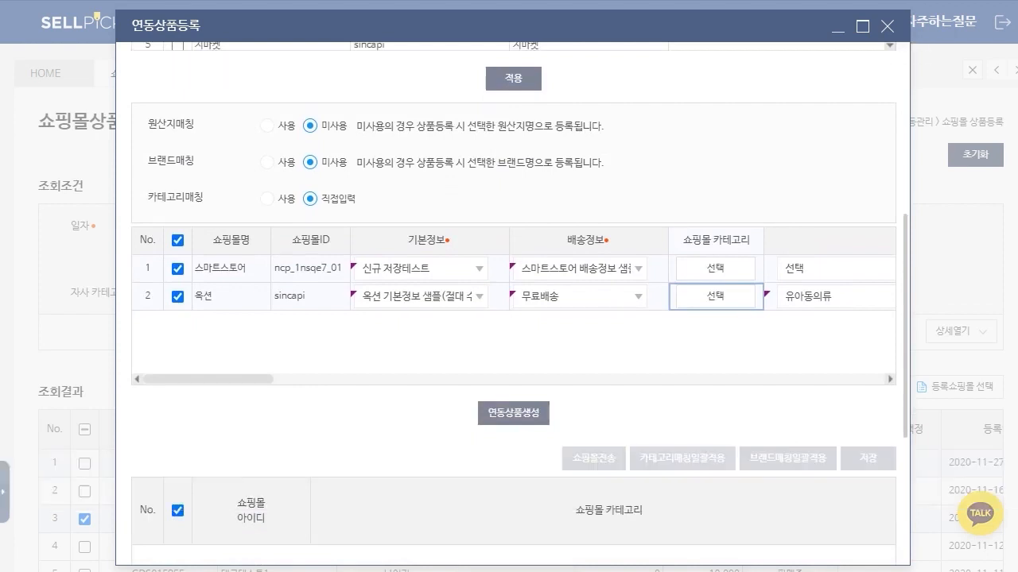
{"action": "left_click", "coordinate": [888, 26]}
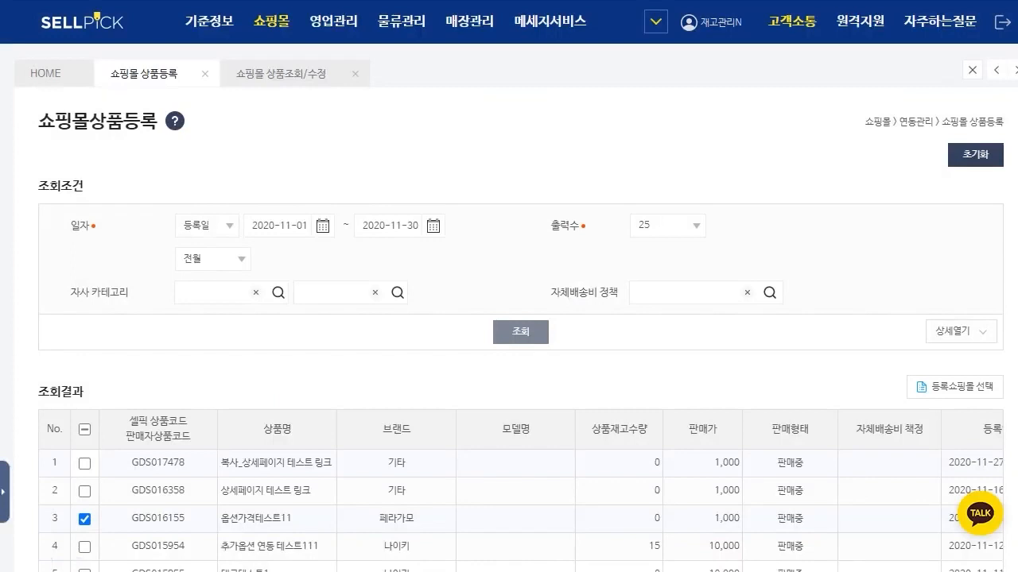
Step: Expand the detailed search conditions, search for products with 쇼핑몰 미등록상품 set to 스마트스토어, and collapse the conditions again
{"action": "left_click", "coordinate": [960, 331]}
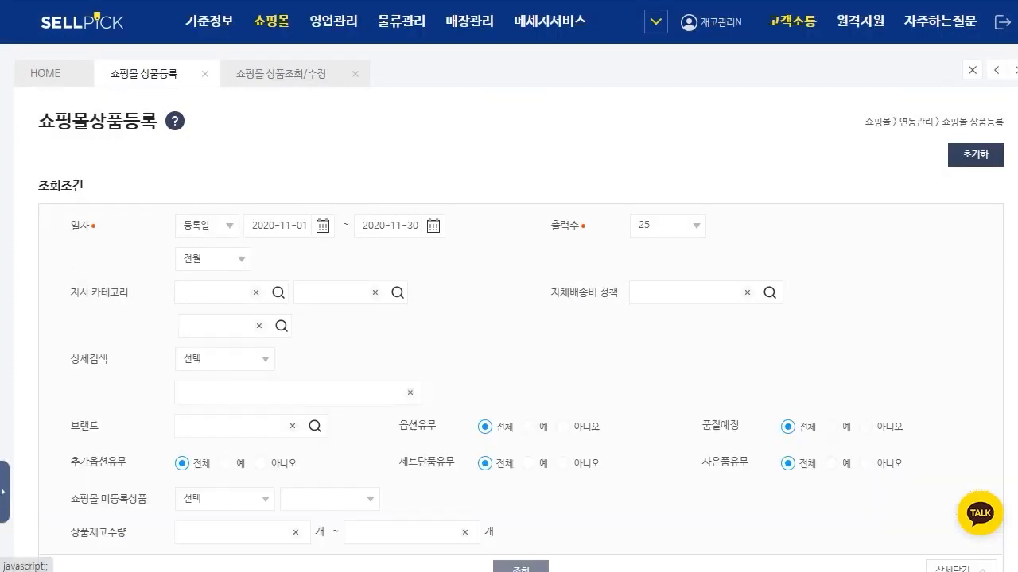
{"action": "scroll", "coordinate": [521, 329], "scroll_direction": "down", "scroll_amount": 2}
{"action": "left_click", "coordinate": [225, 340]}
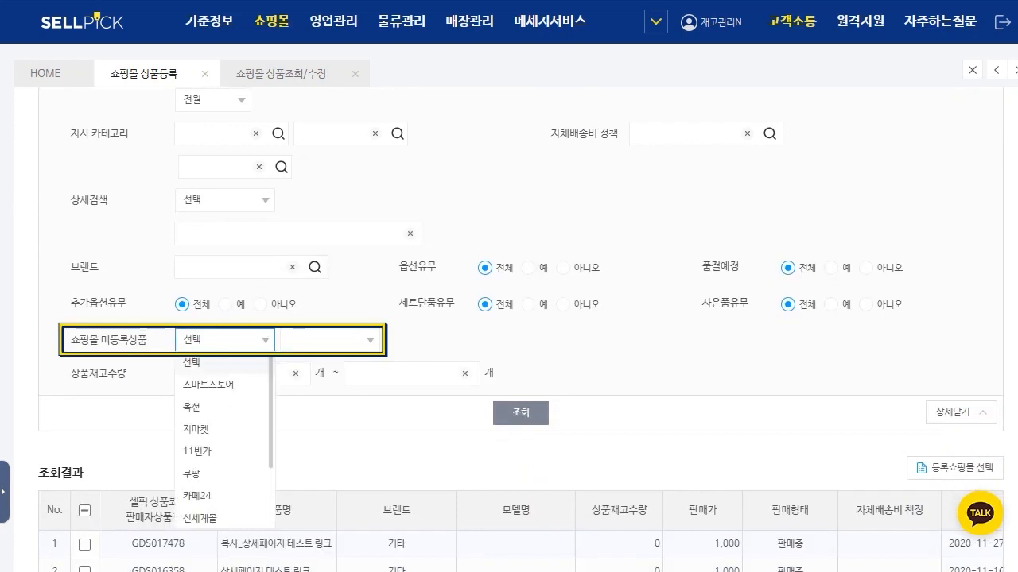
{"action": "left_click", "coordinate": [208, 385]}
{"action": "left_click", "coordinate": [521, 414]}
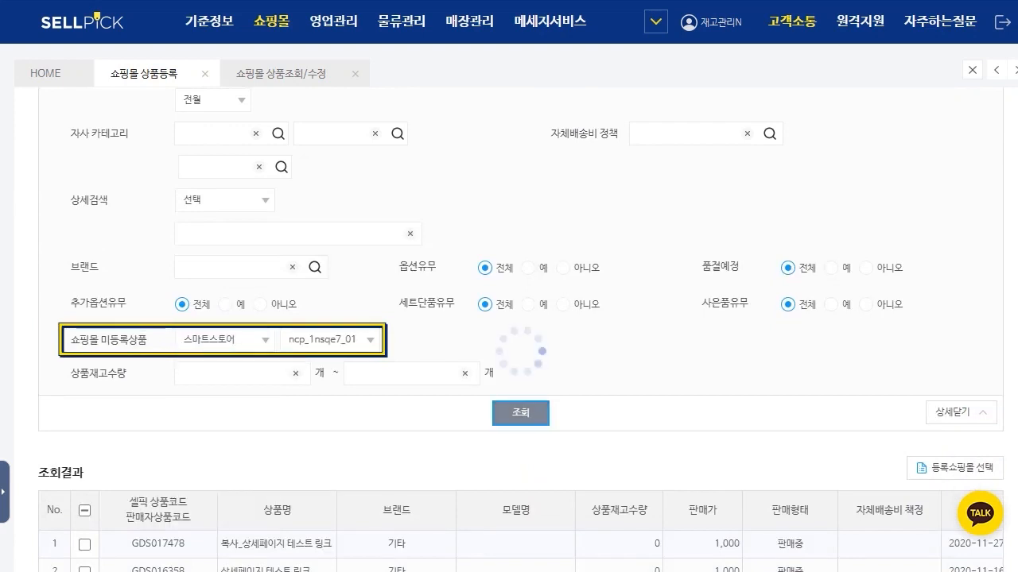
{"action": "scroll", "coordinate": [520, 318], "scroll_direction": "down", "scroll_amount": 1}
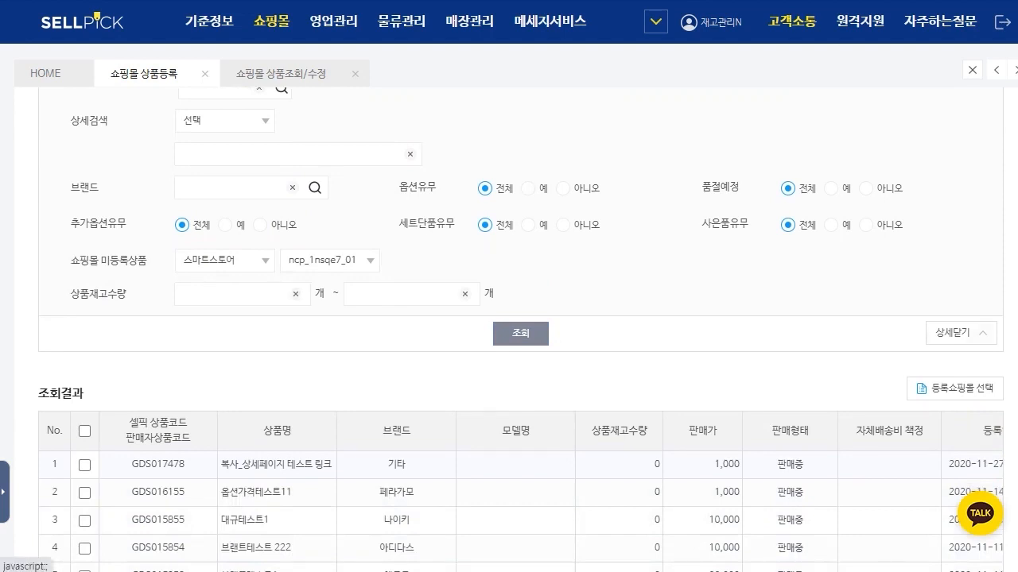
{"action": "left_click", "coordinate": [960, 332]}
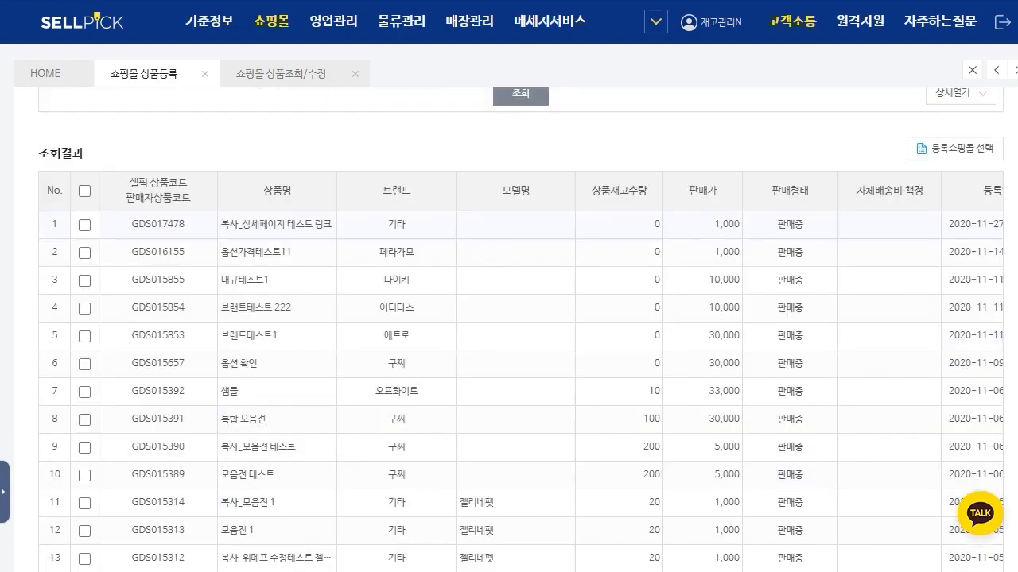